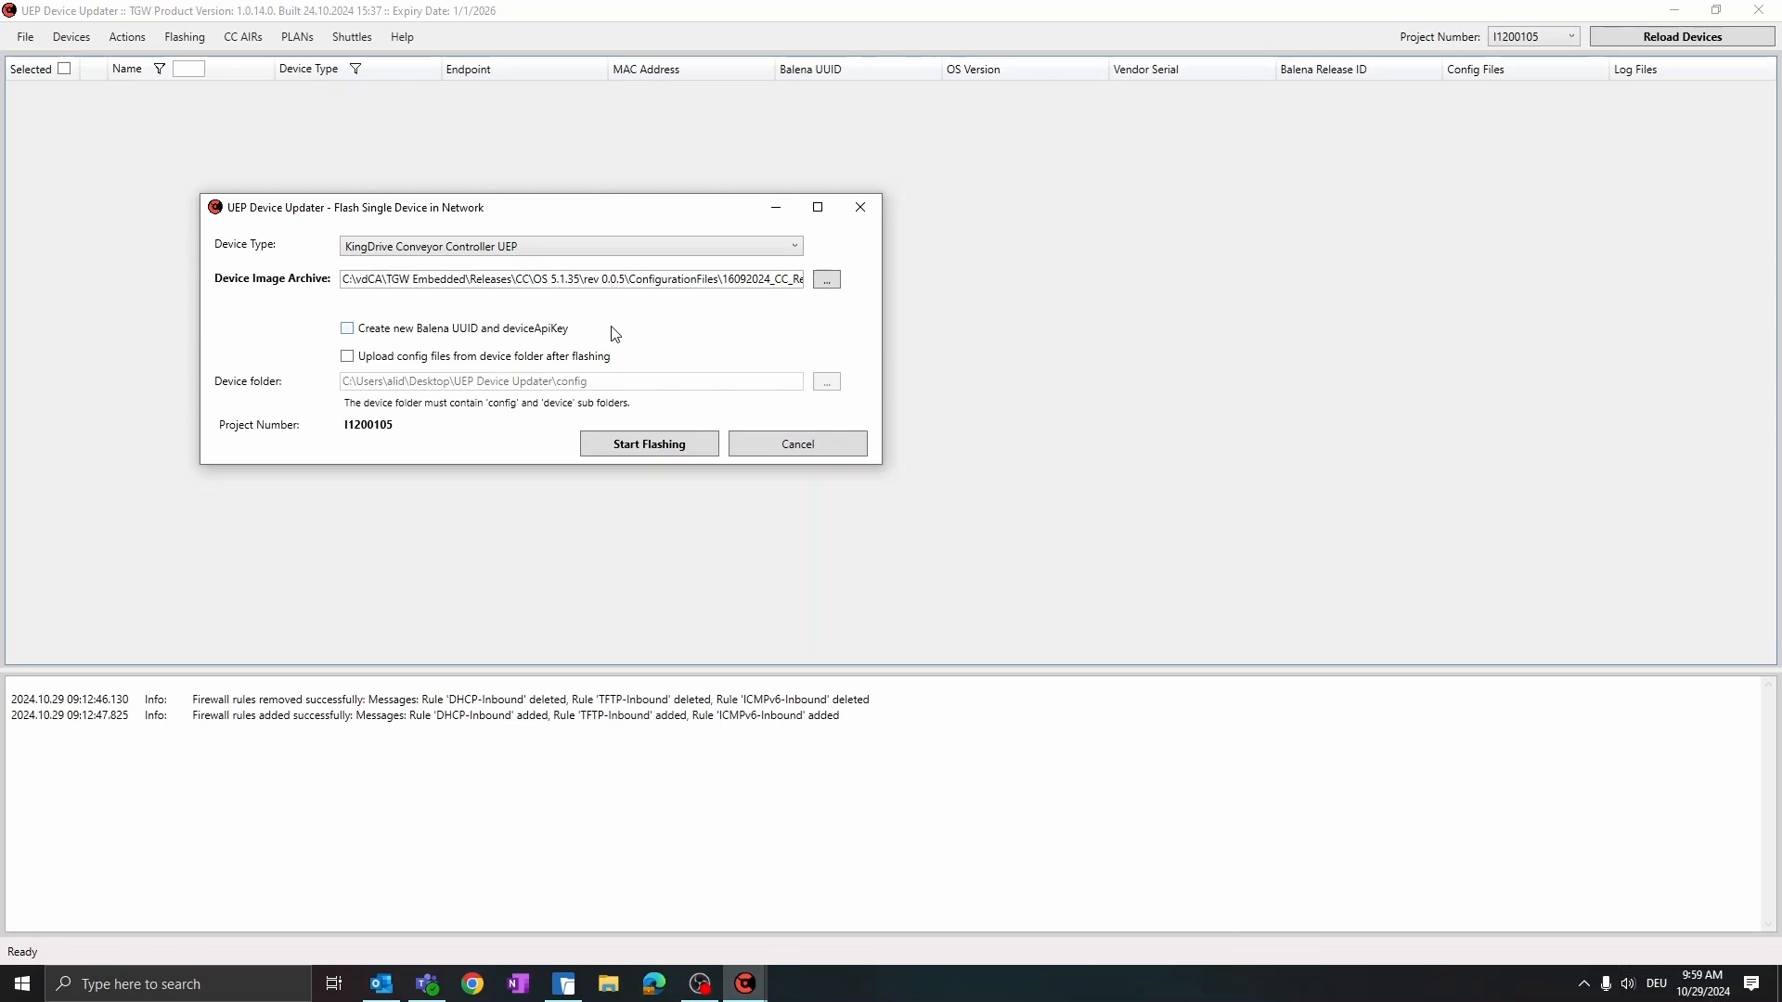
Flash the single KingDrive Conveyor Controller UEP with the chosen image archive, leaving the new Balena UUID and deviceApiKey option off
click(348, 328)
click(350, 329)
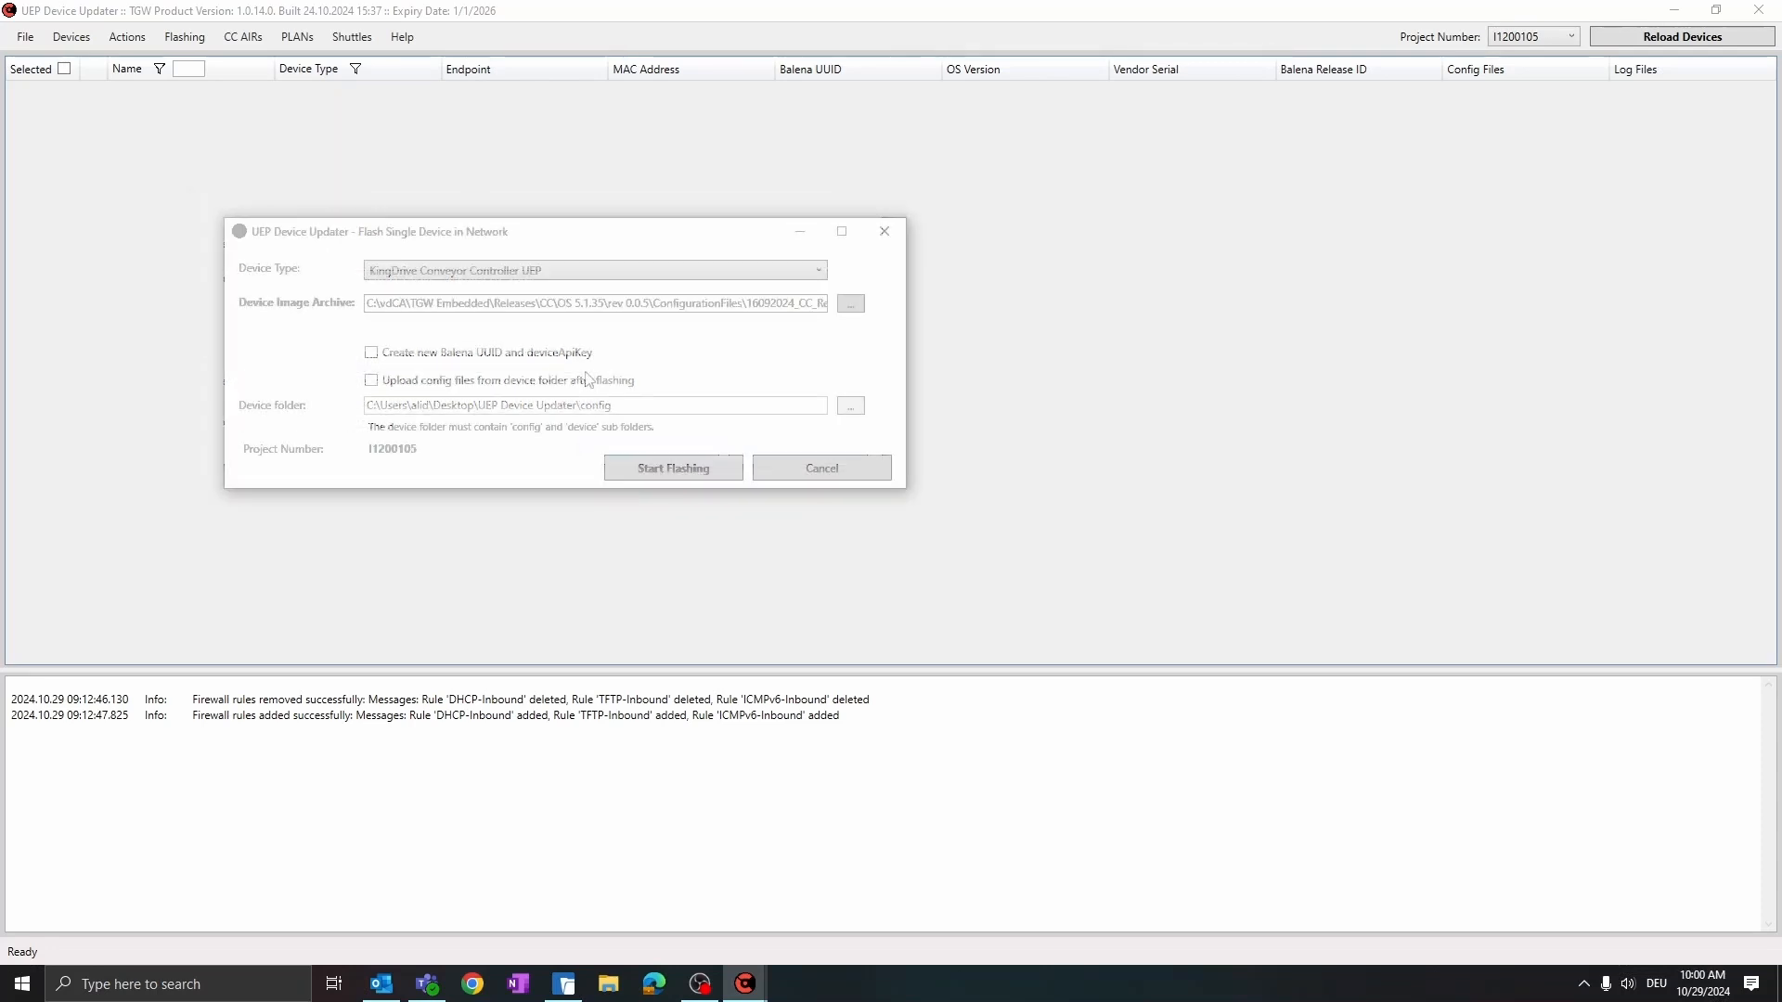
click(661, 466)
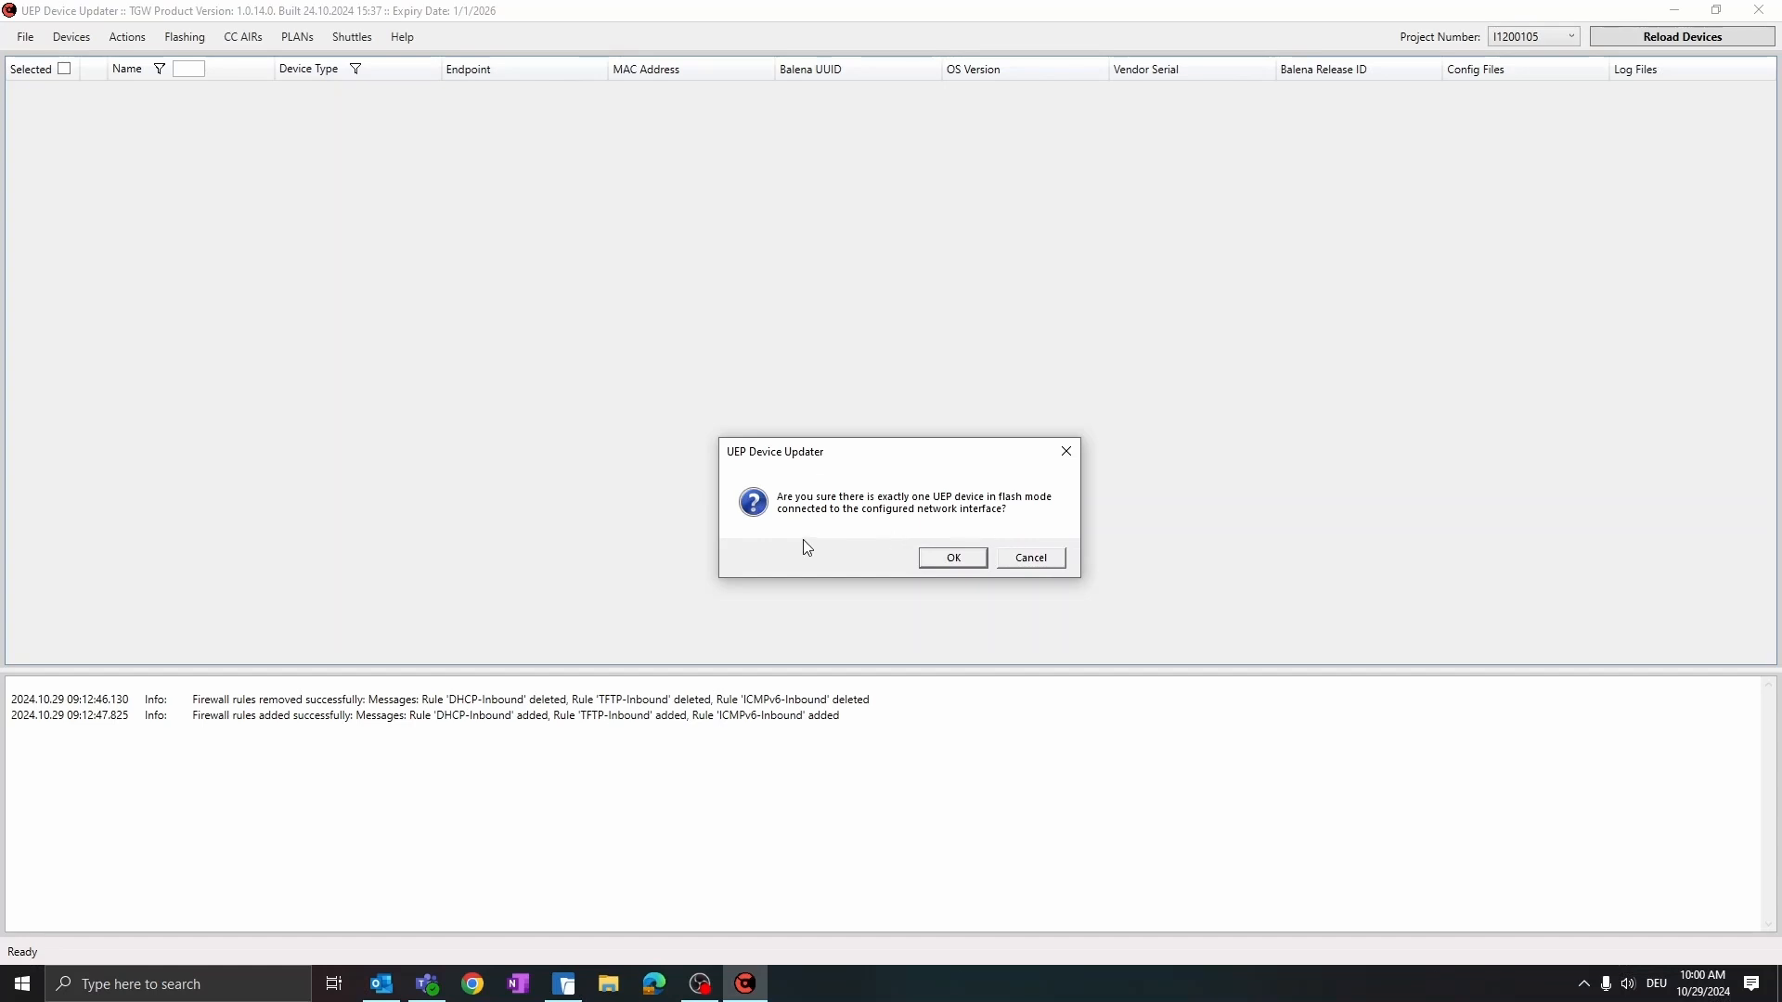
click(939, 561)
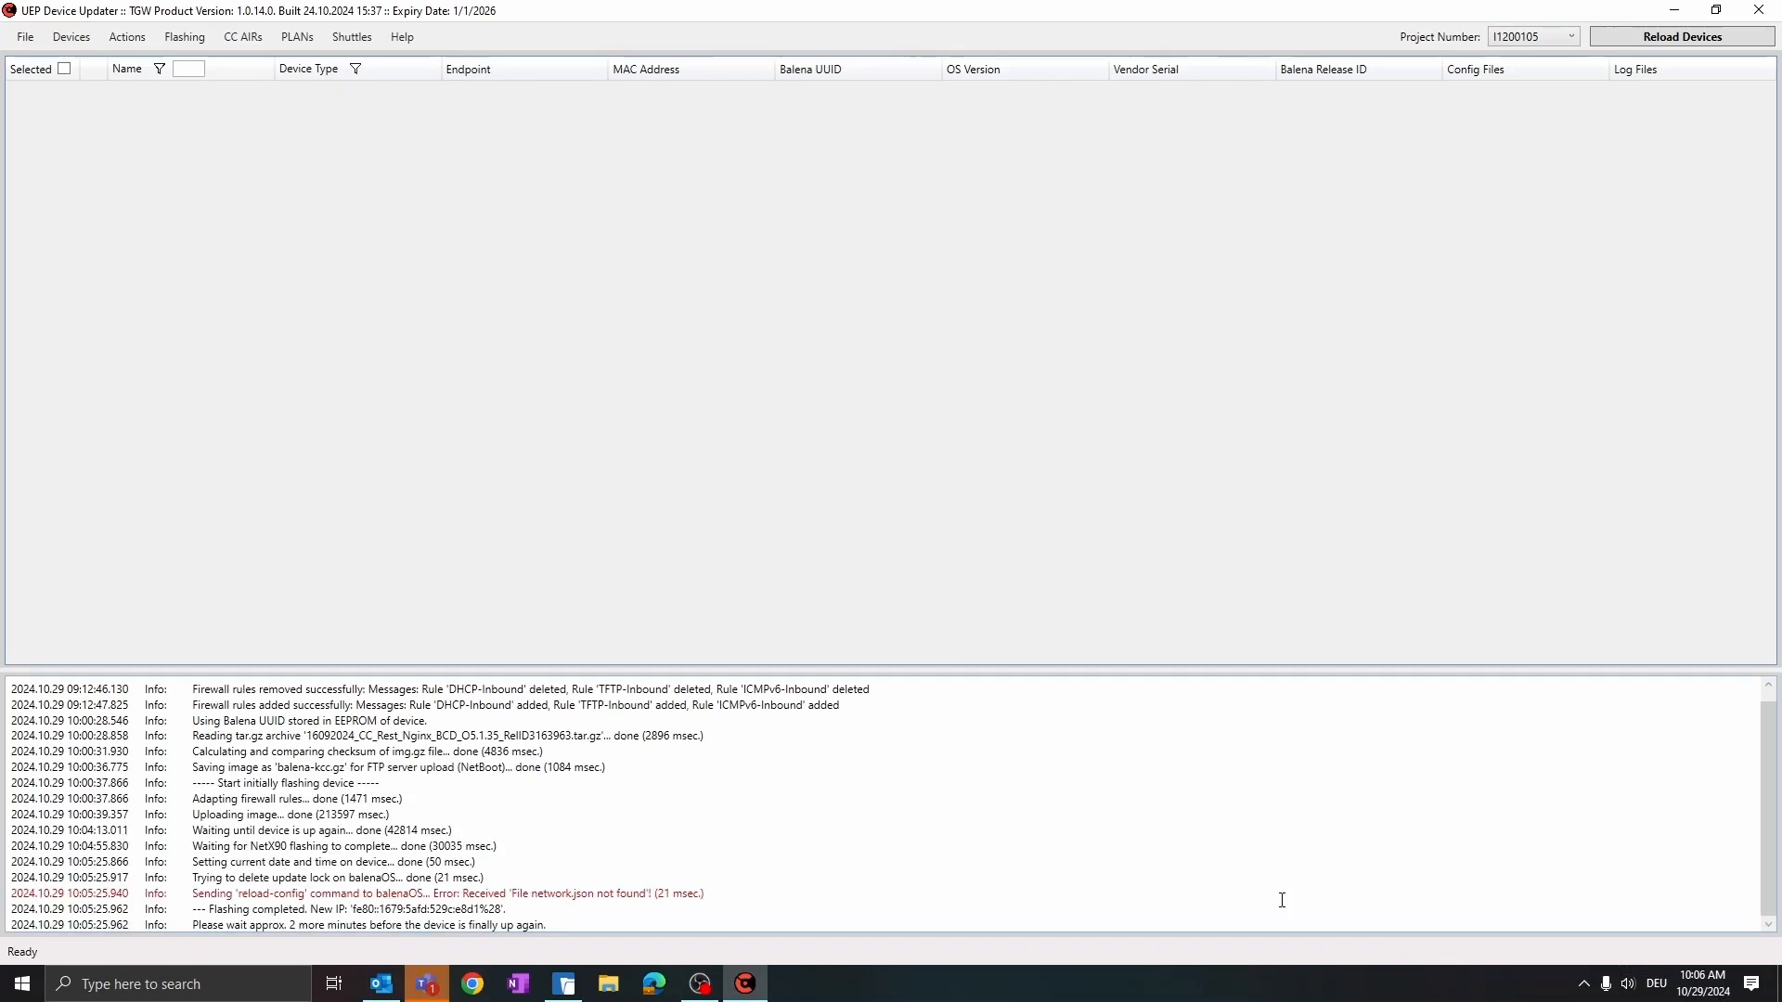
Set the project number to 000000 and reload the devices
click(1554, 37)
click(1546, 54)
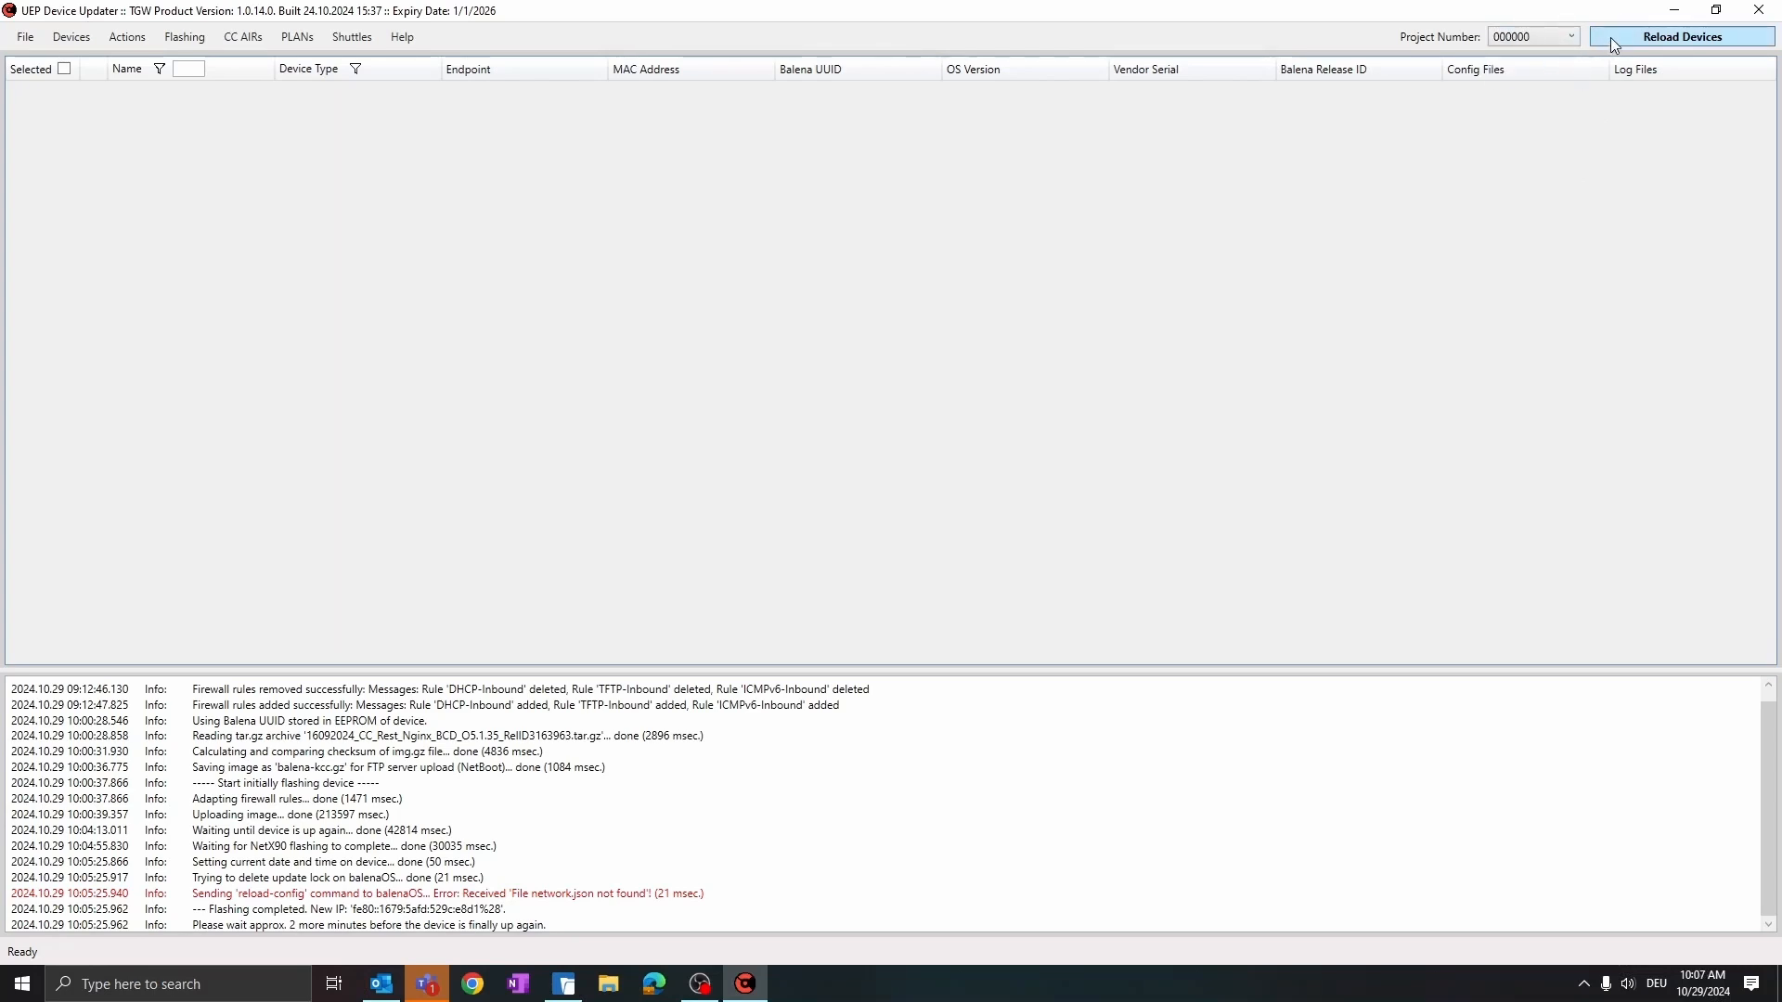
click(1657, 35)
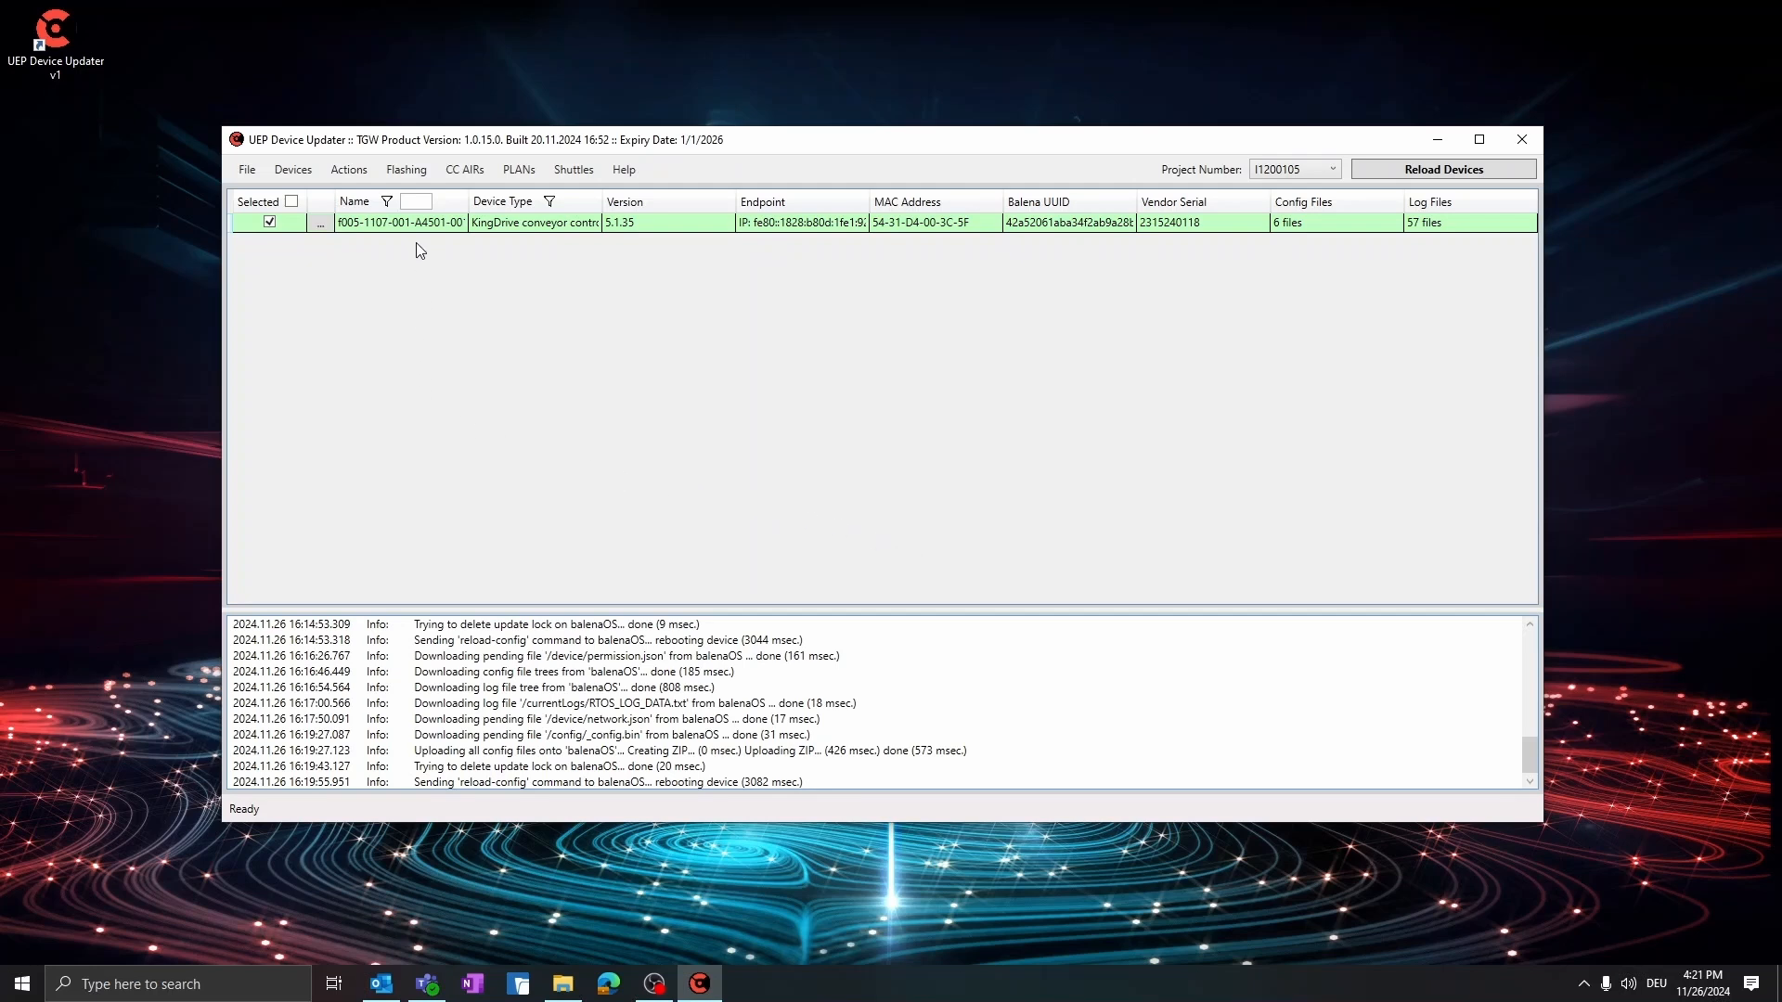
Start re-flashing the selected device and choose 16092024_CC_Rest_Nginx_BCD_O5.1.35_RelID3163963.tar.gz from ConfigurationFiles as the device image archive
click(416, 176)
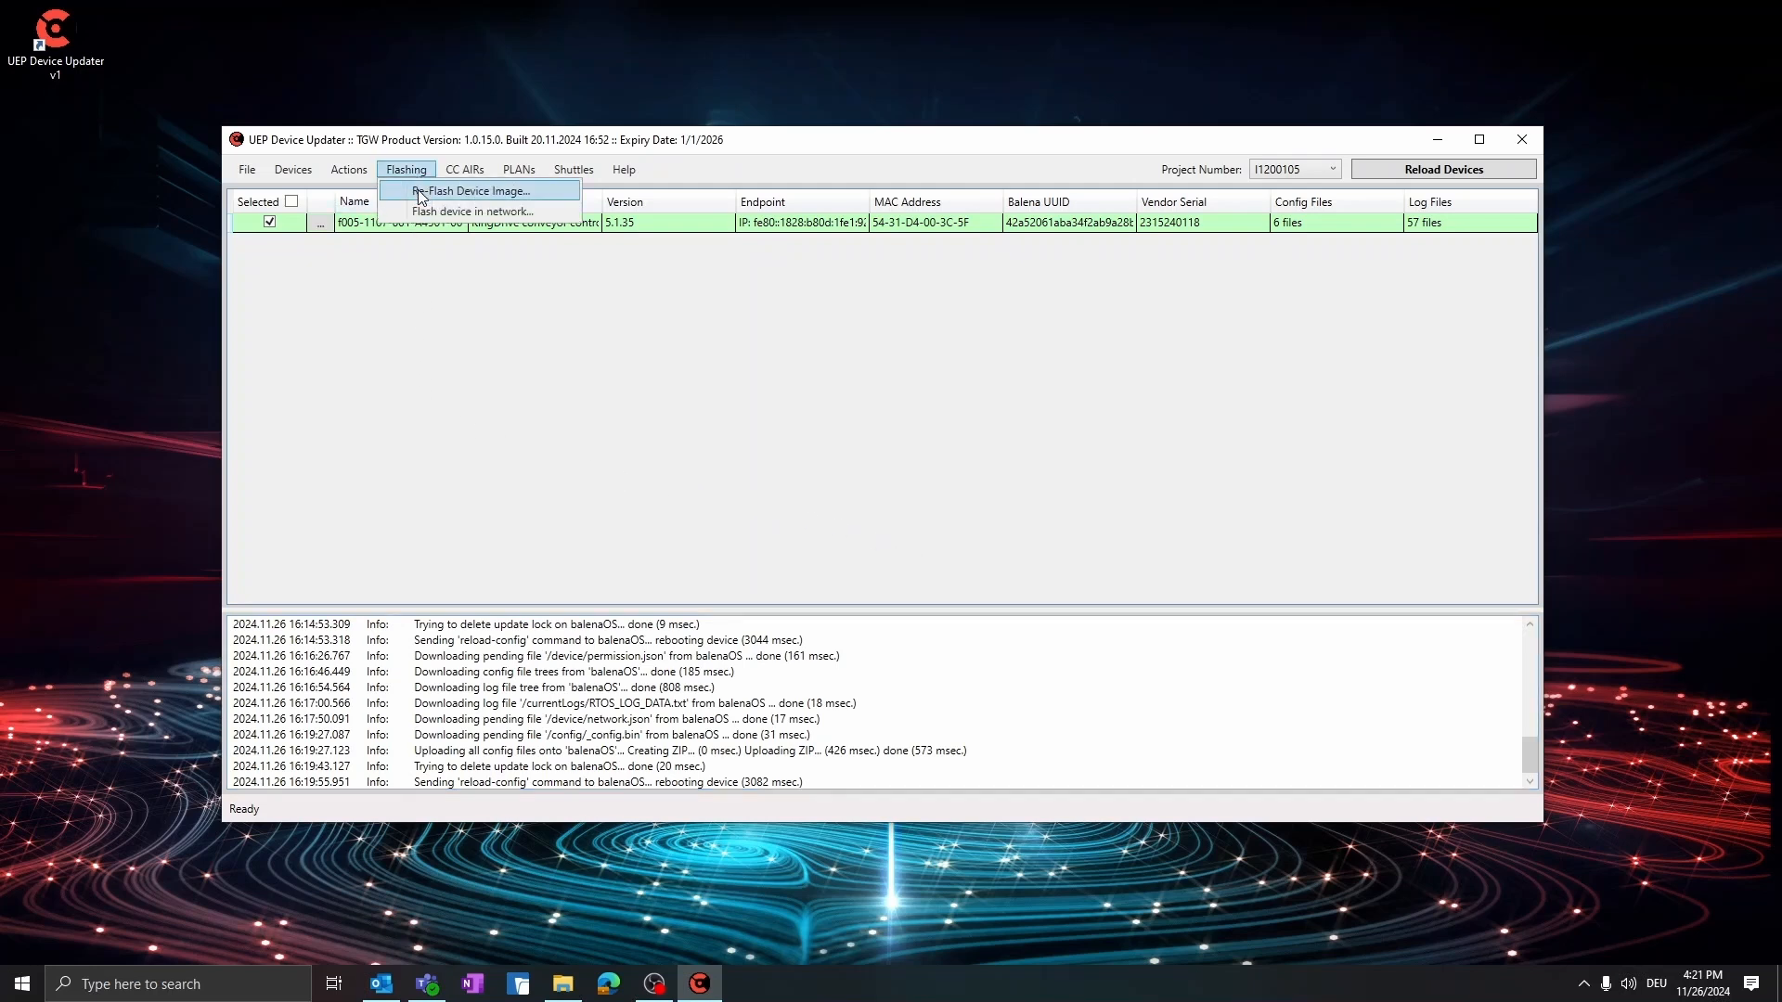
click(543, 193)
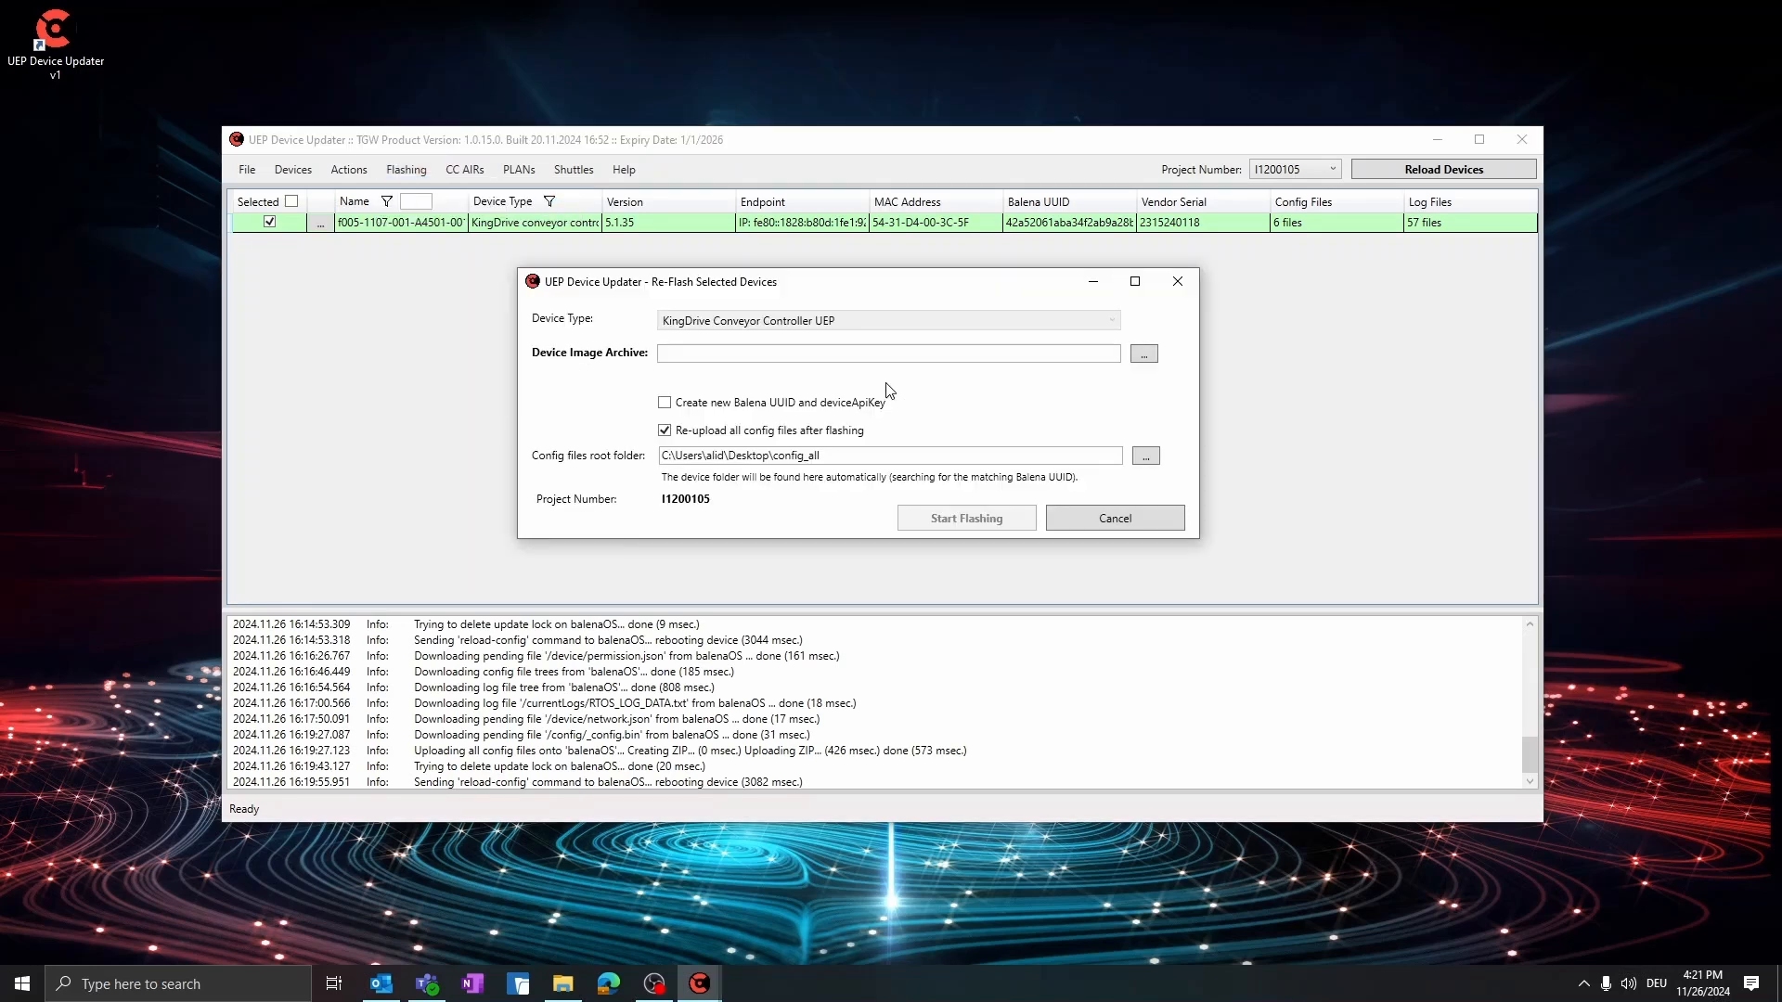
click(1143, 354)
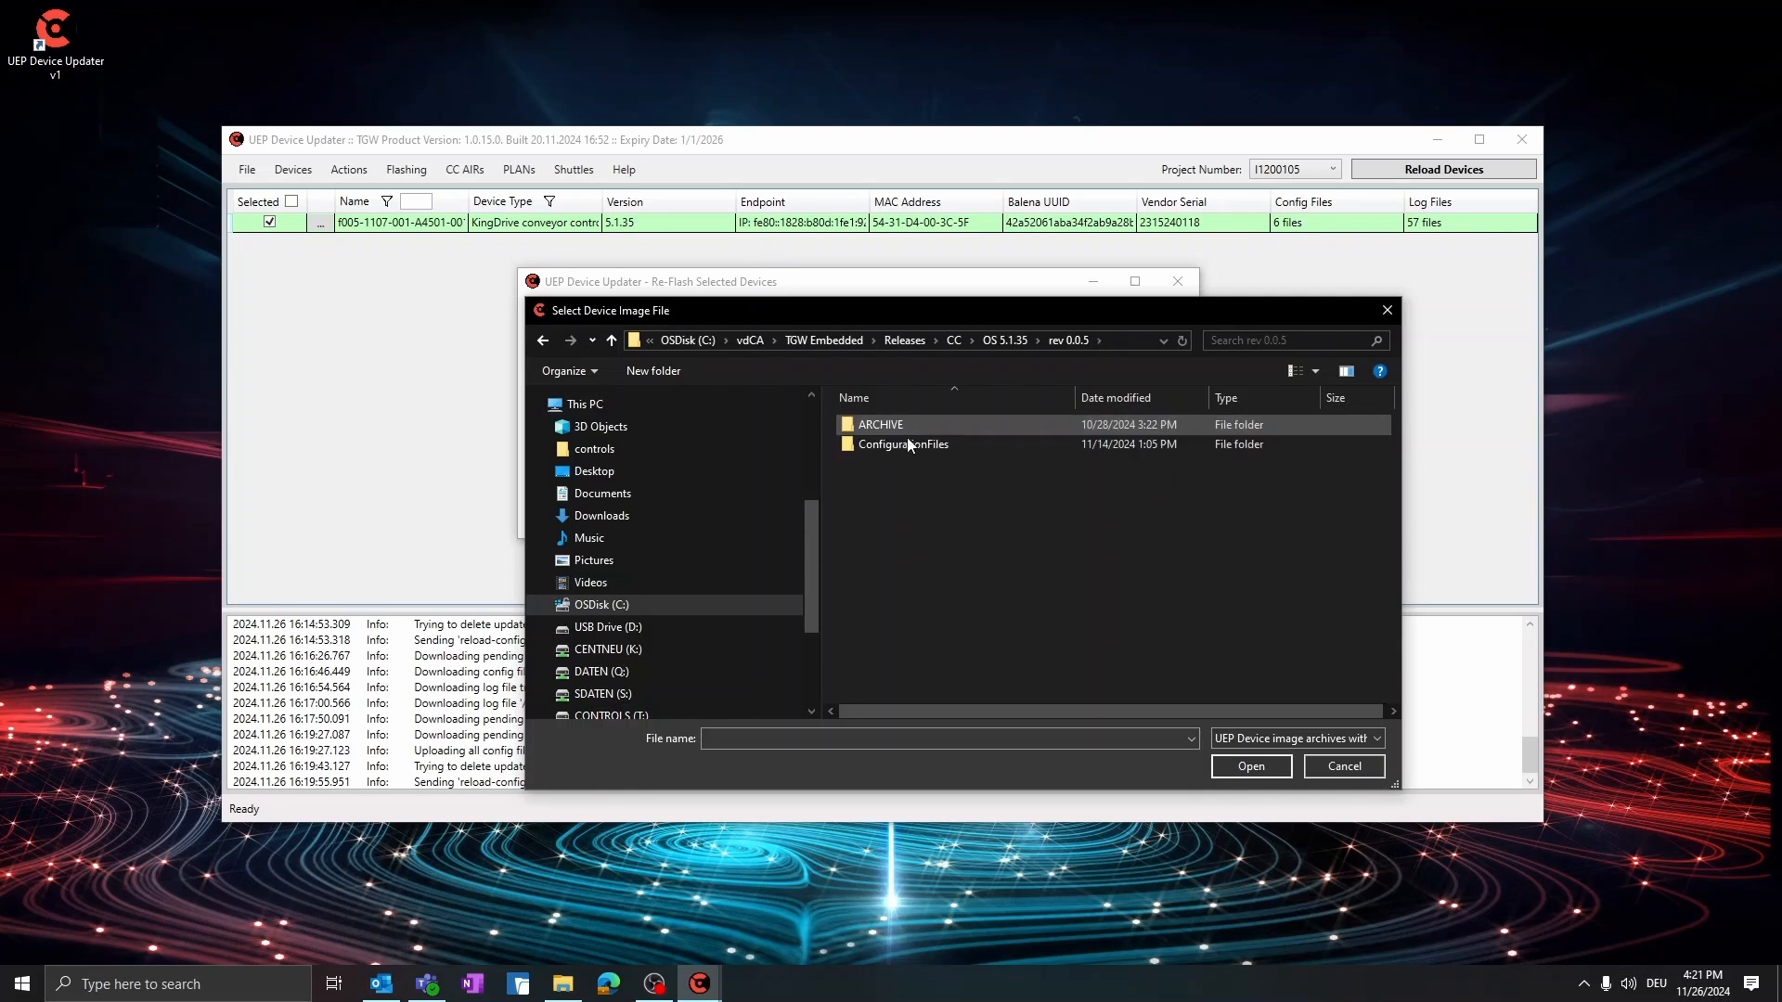
double_click(908, 445)
click(905, 429)
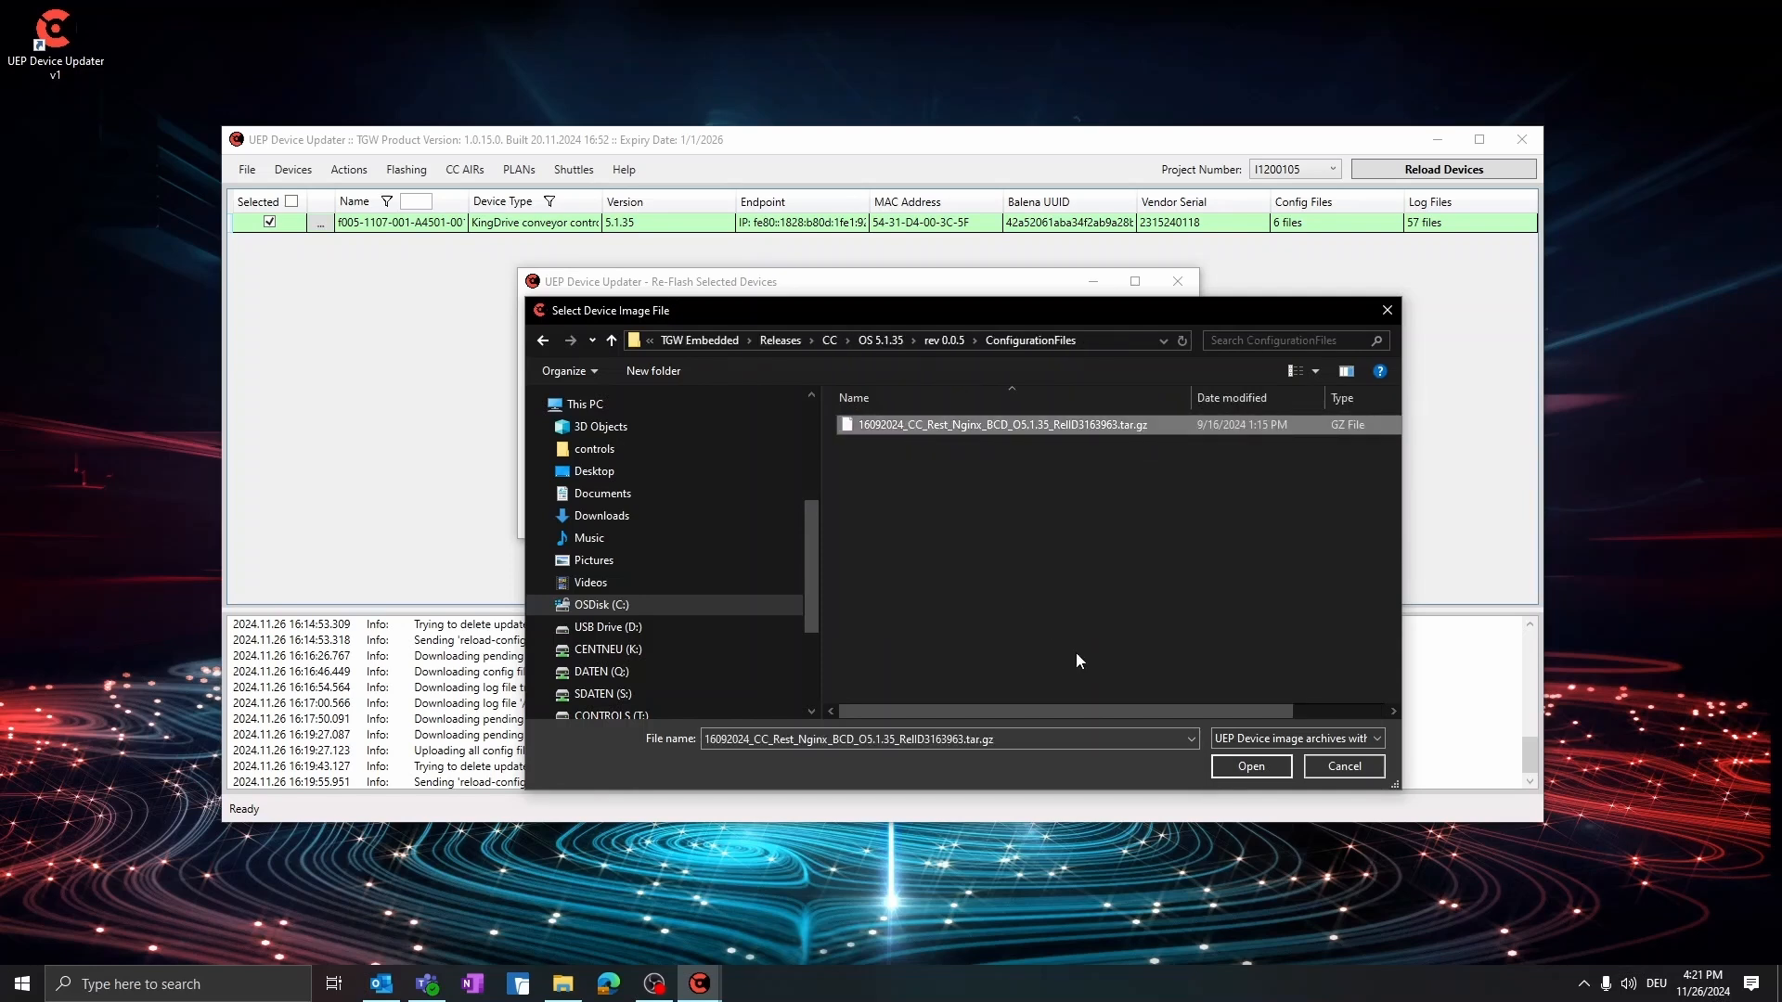
click(1255, 769)
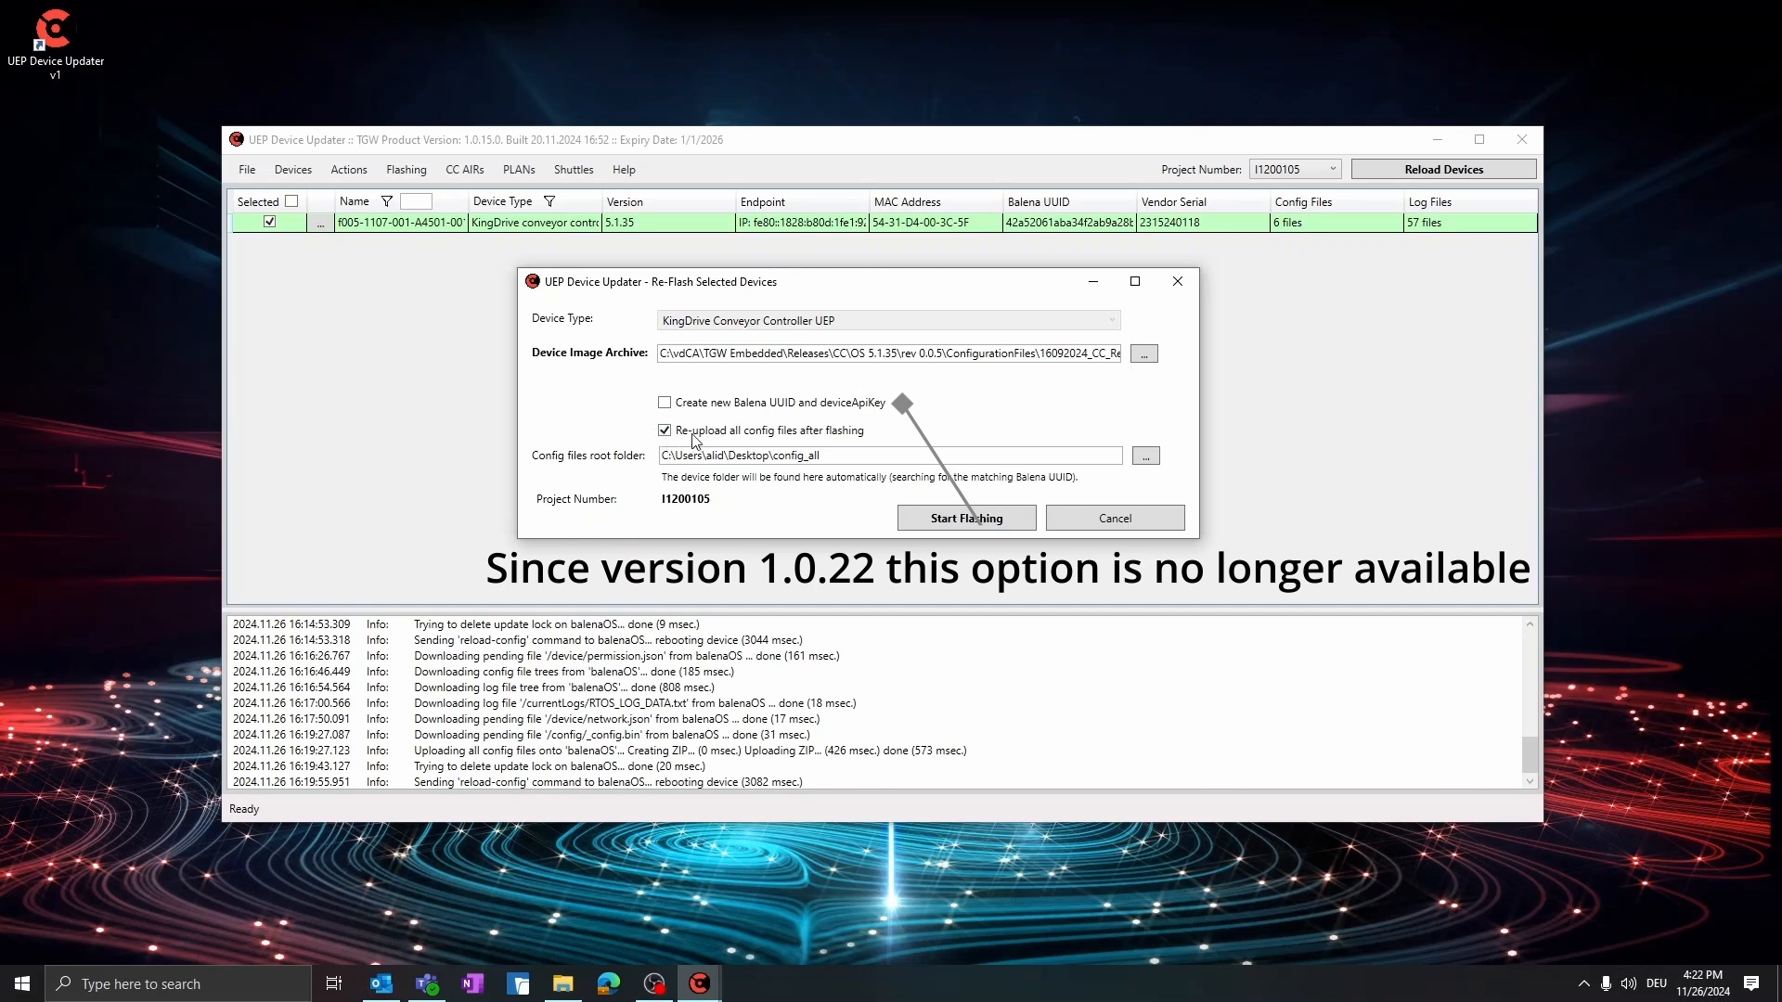
click(665, 432)
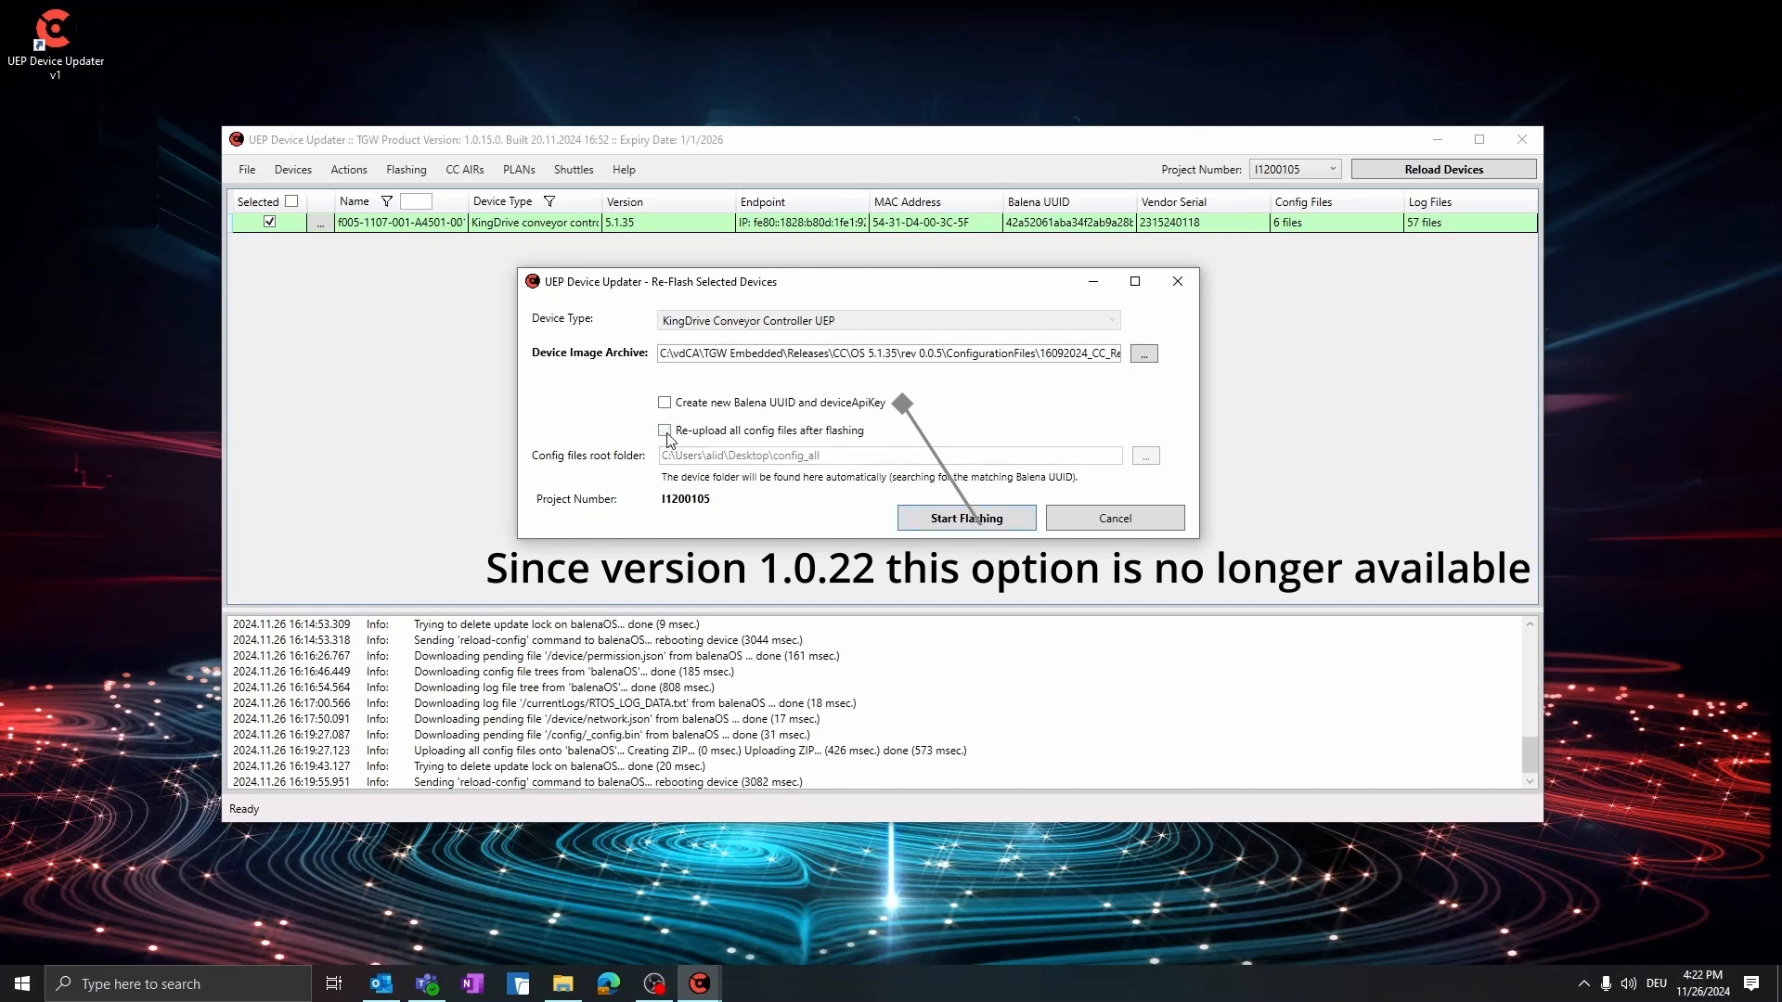
click(665, 431)
click(1145, 456)
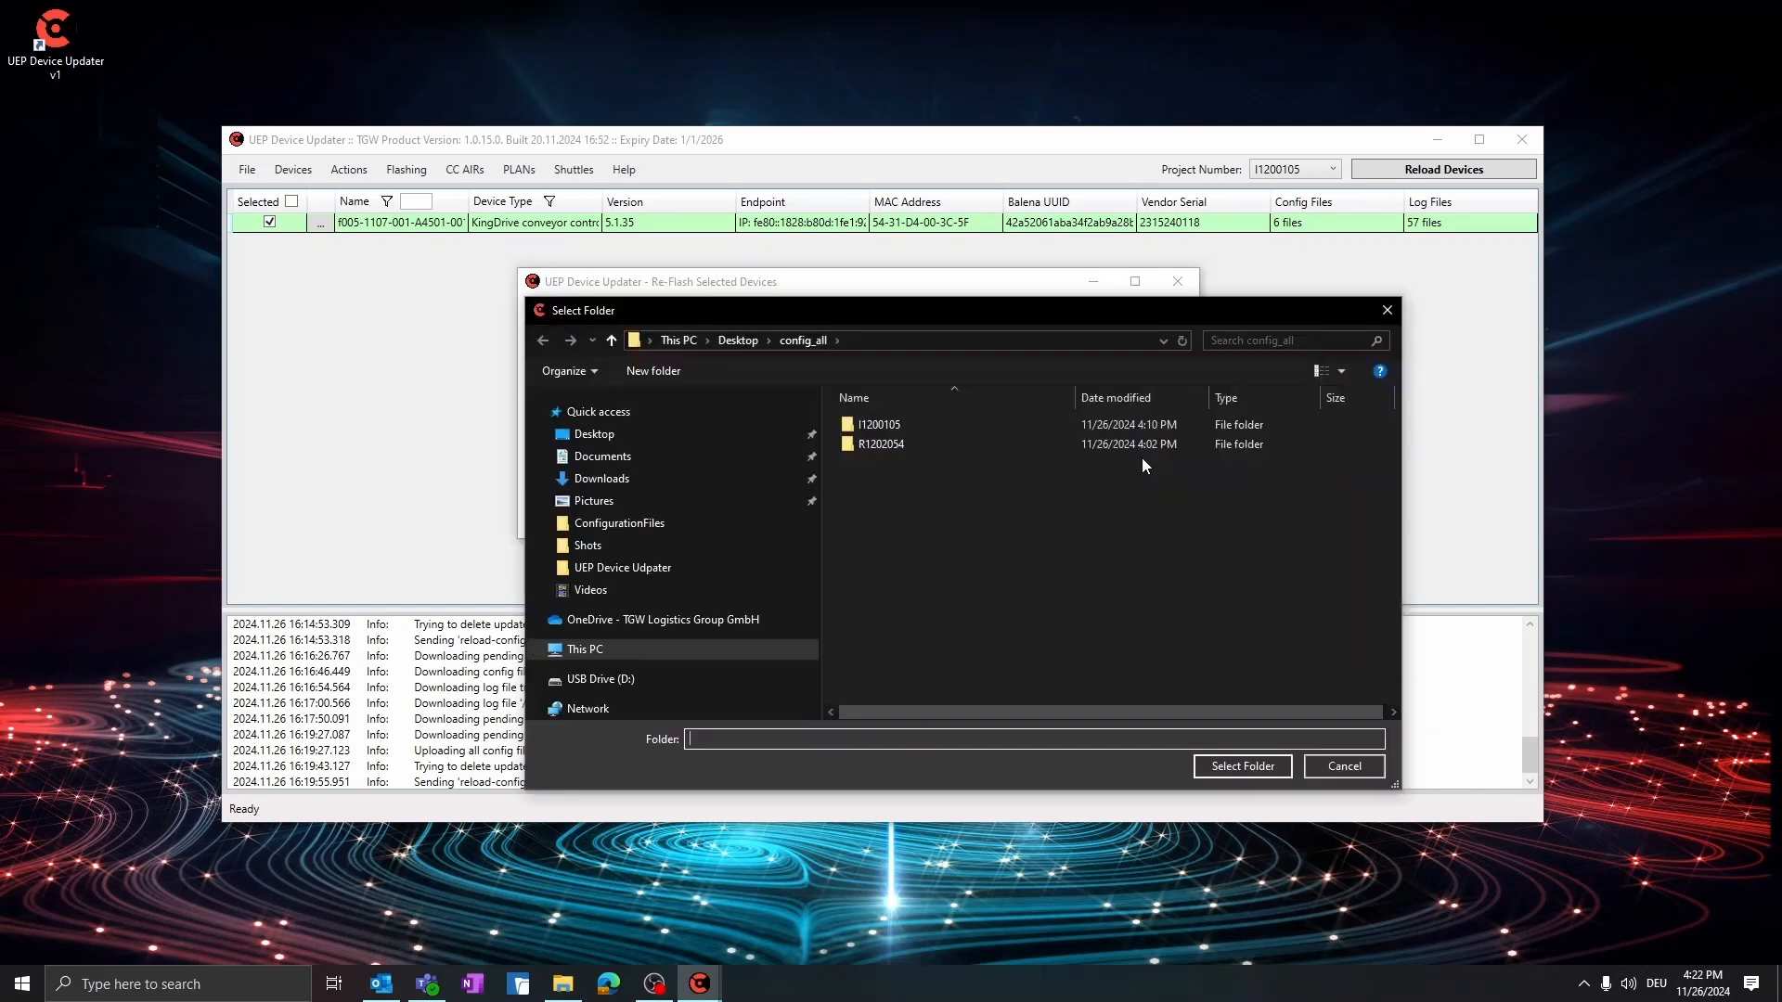
click(735, 341)
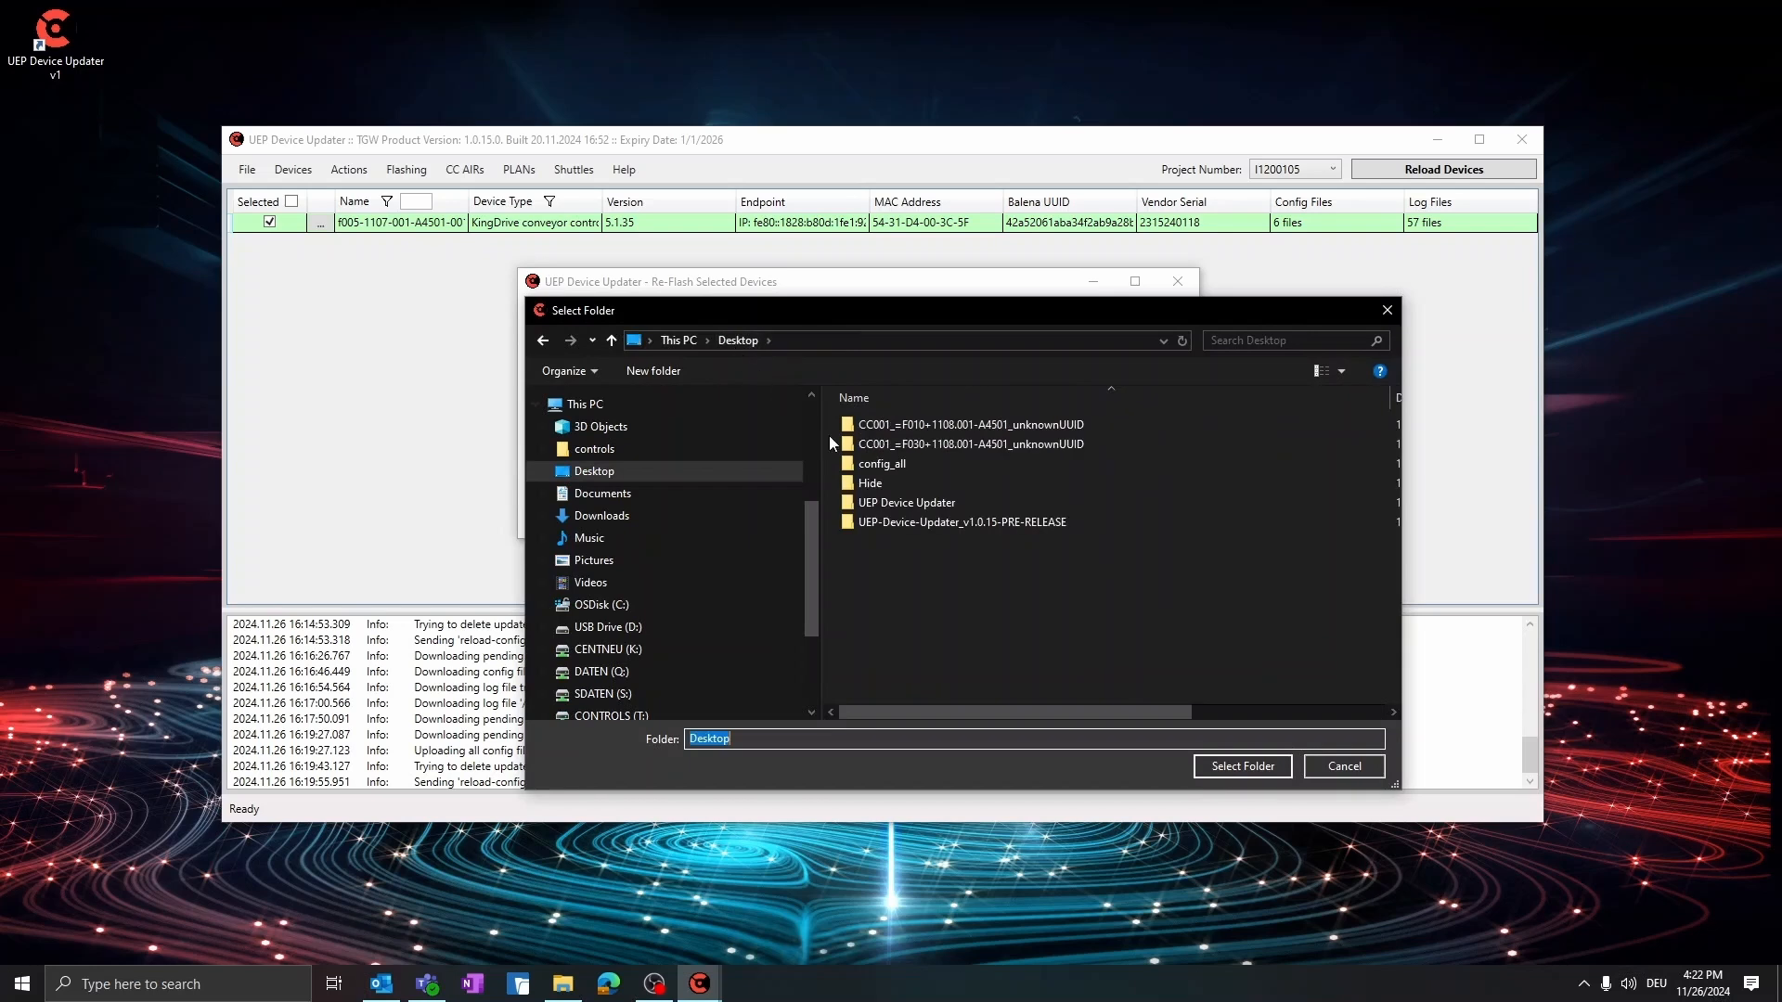
click(883, 481)
double_click(887, 502)
click(880, 425)
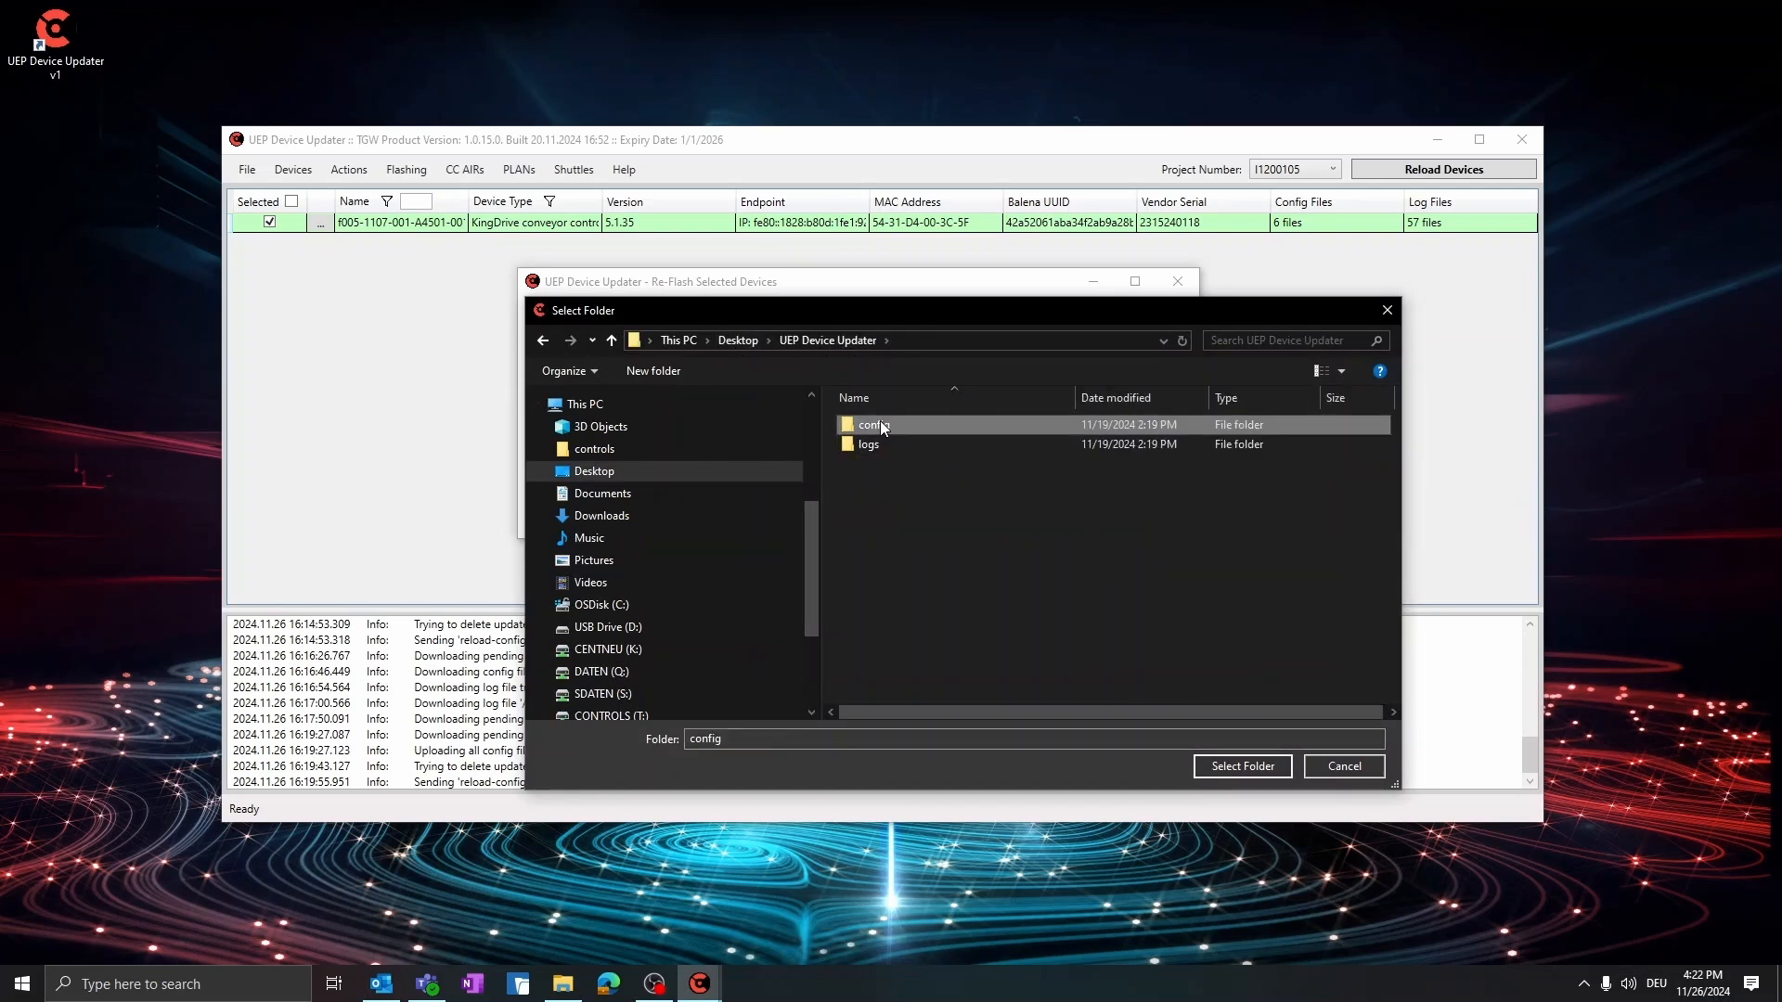
double_click(879, 425)
double_click(882, 426)
click(881, 426)
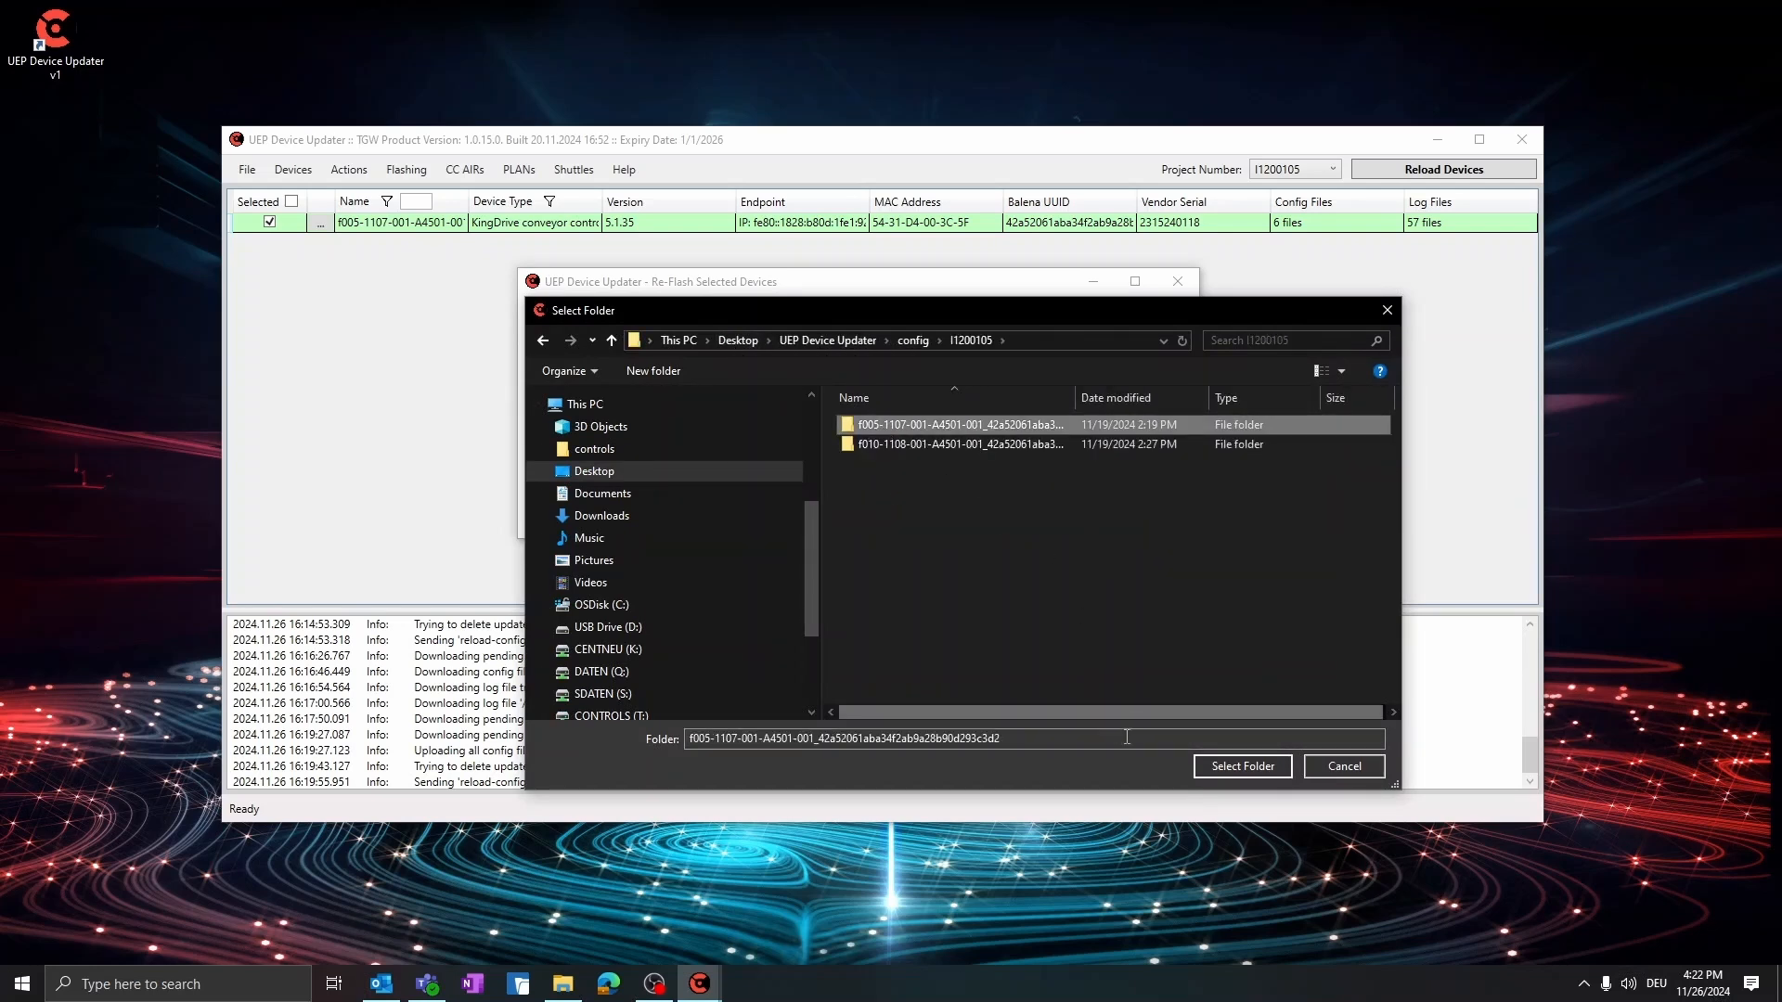
click(1240, 772)
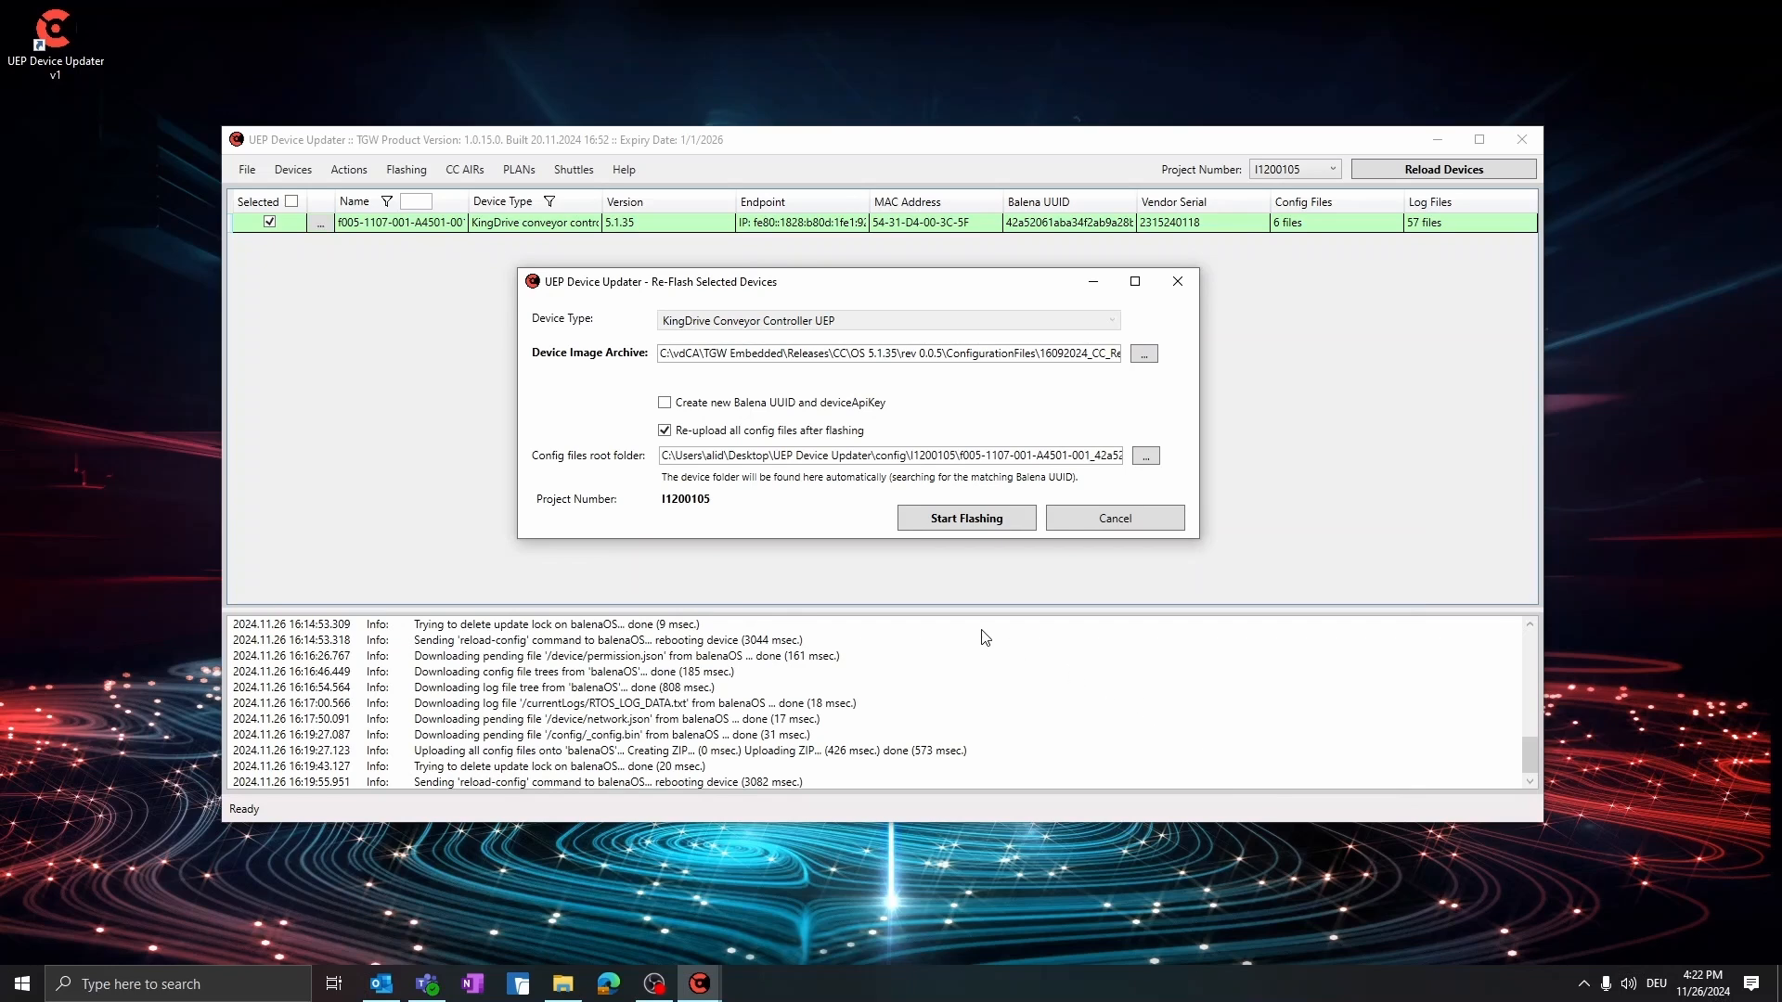
Run the re-flash of the selected device and reload the device list once flashing is complete
click(961, 525)
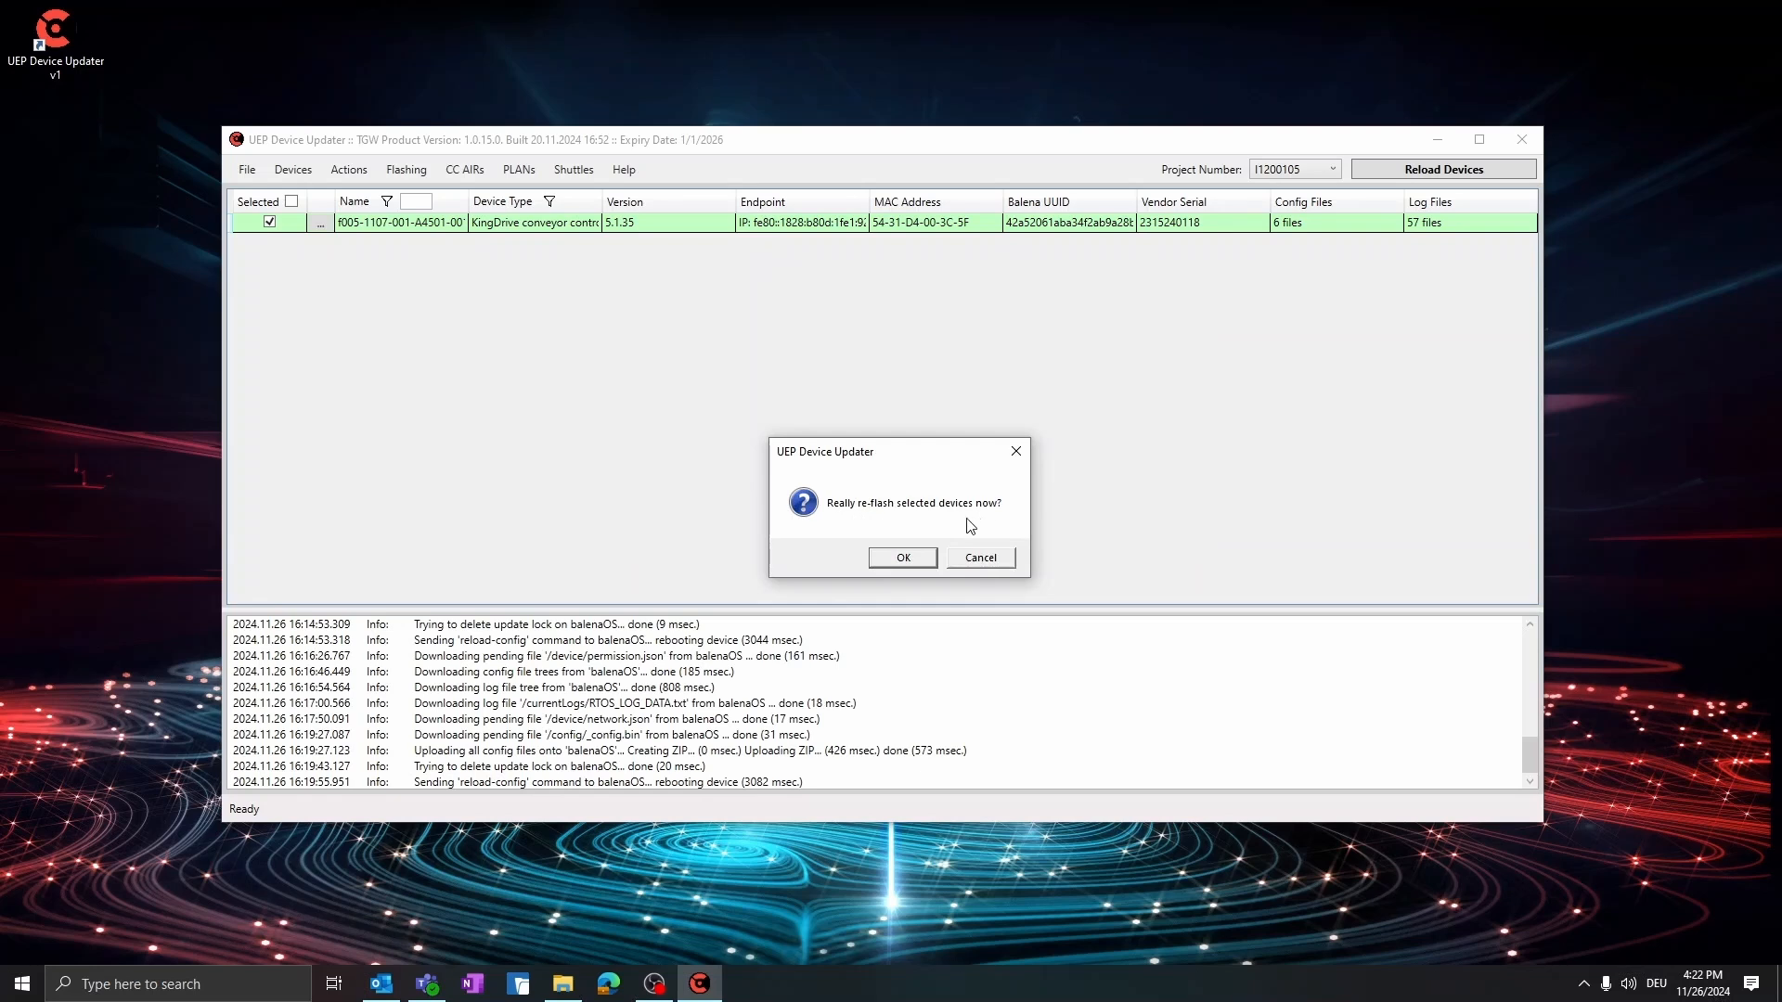
click(906, 557)
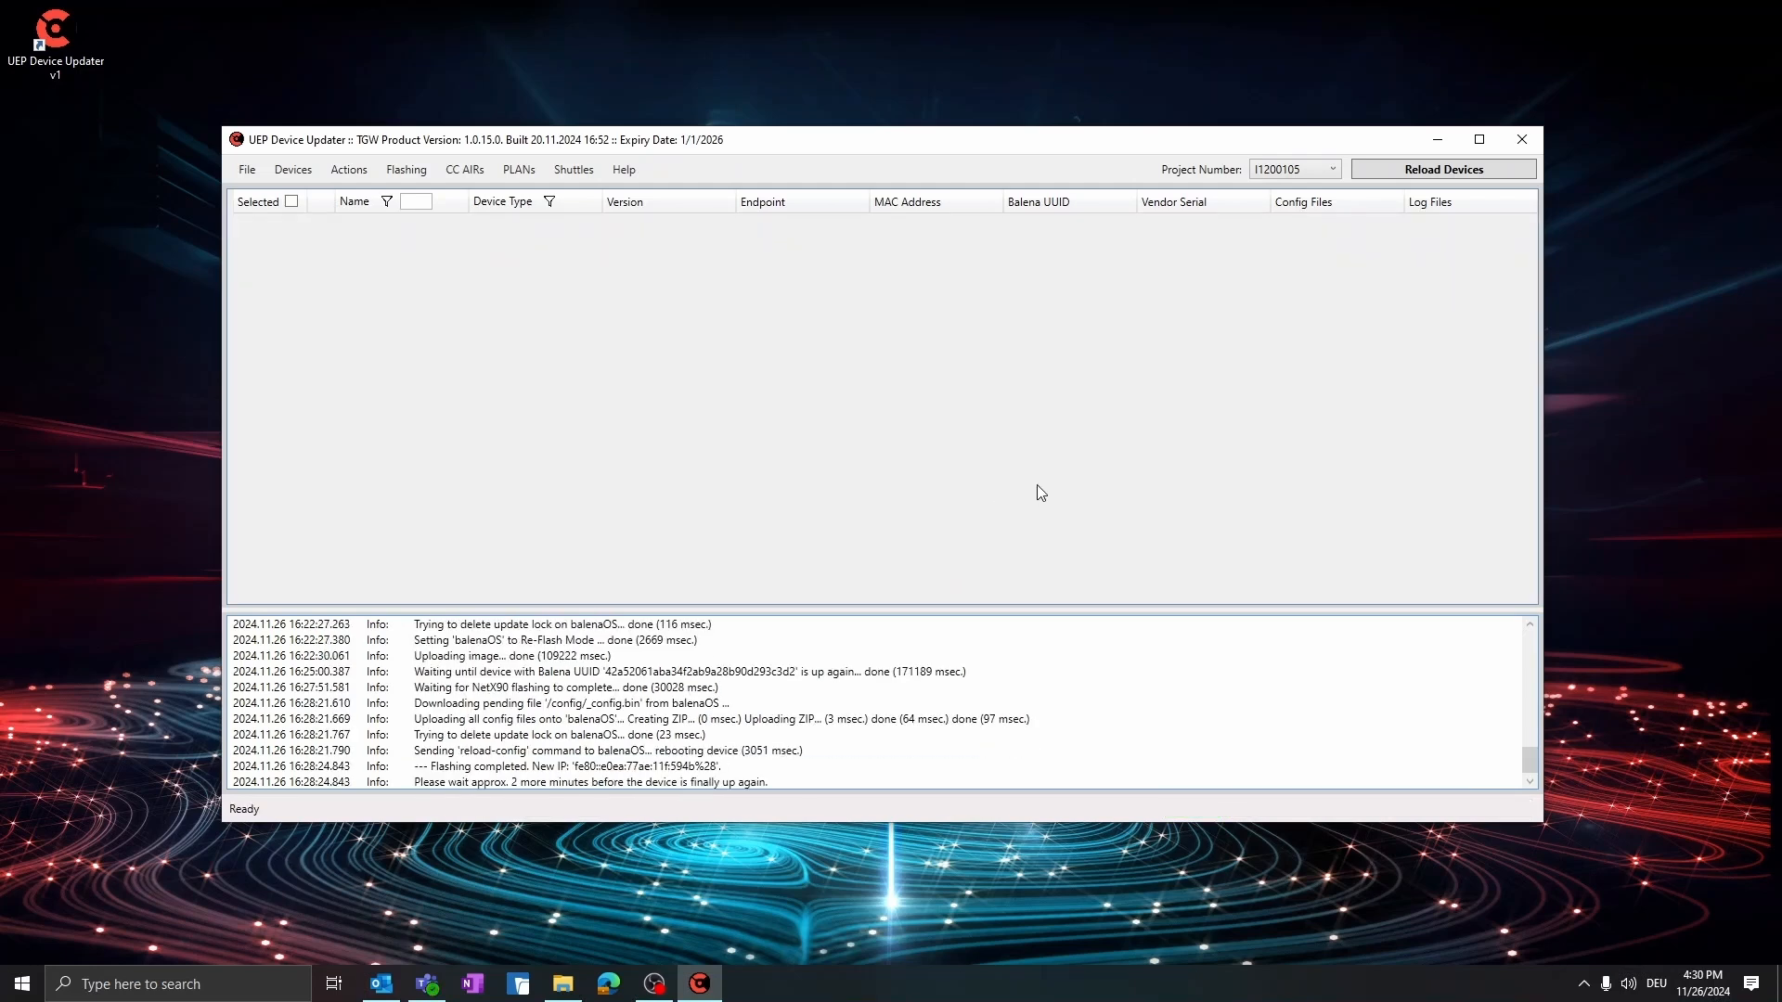
click(1425, 168)
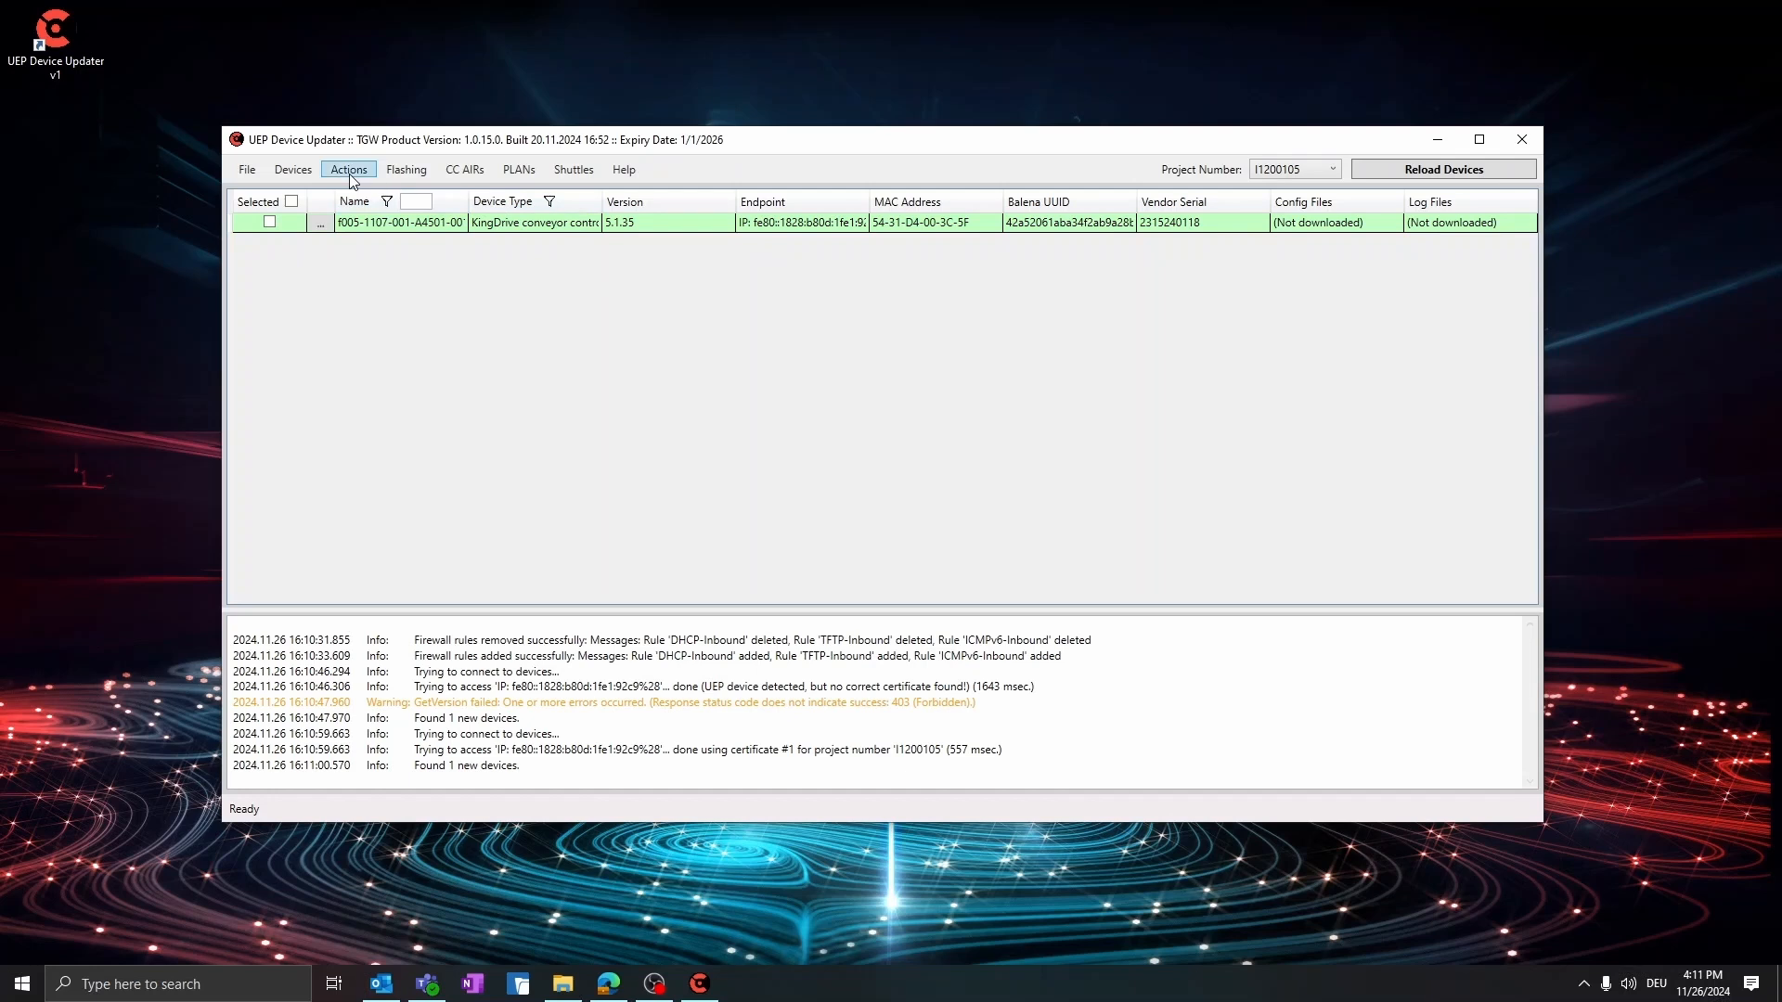
Select the KingDrive conveyor controller in the device list and download its config files
click(269, 222)
click(352, 177)
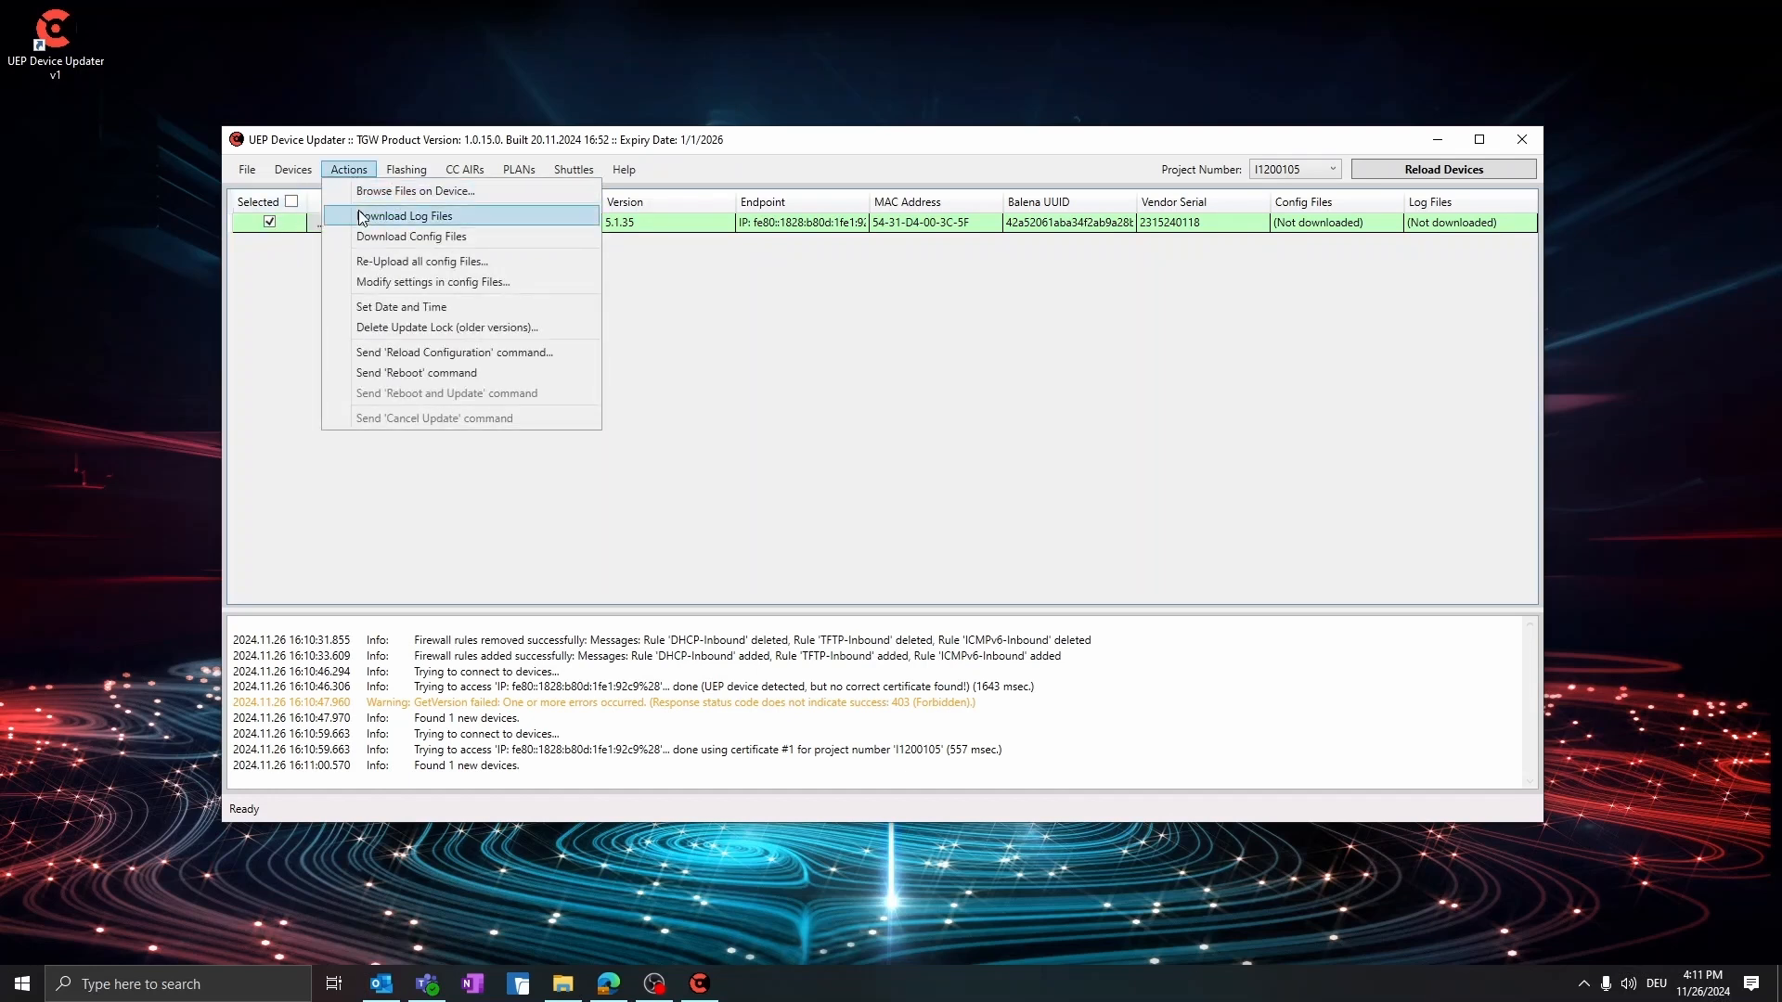
click(367, 236)
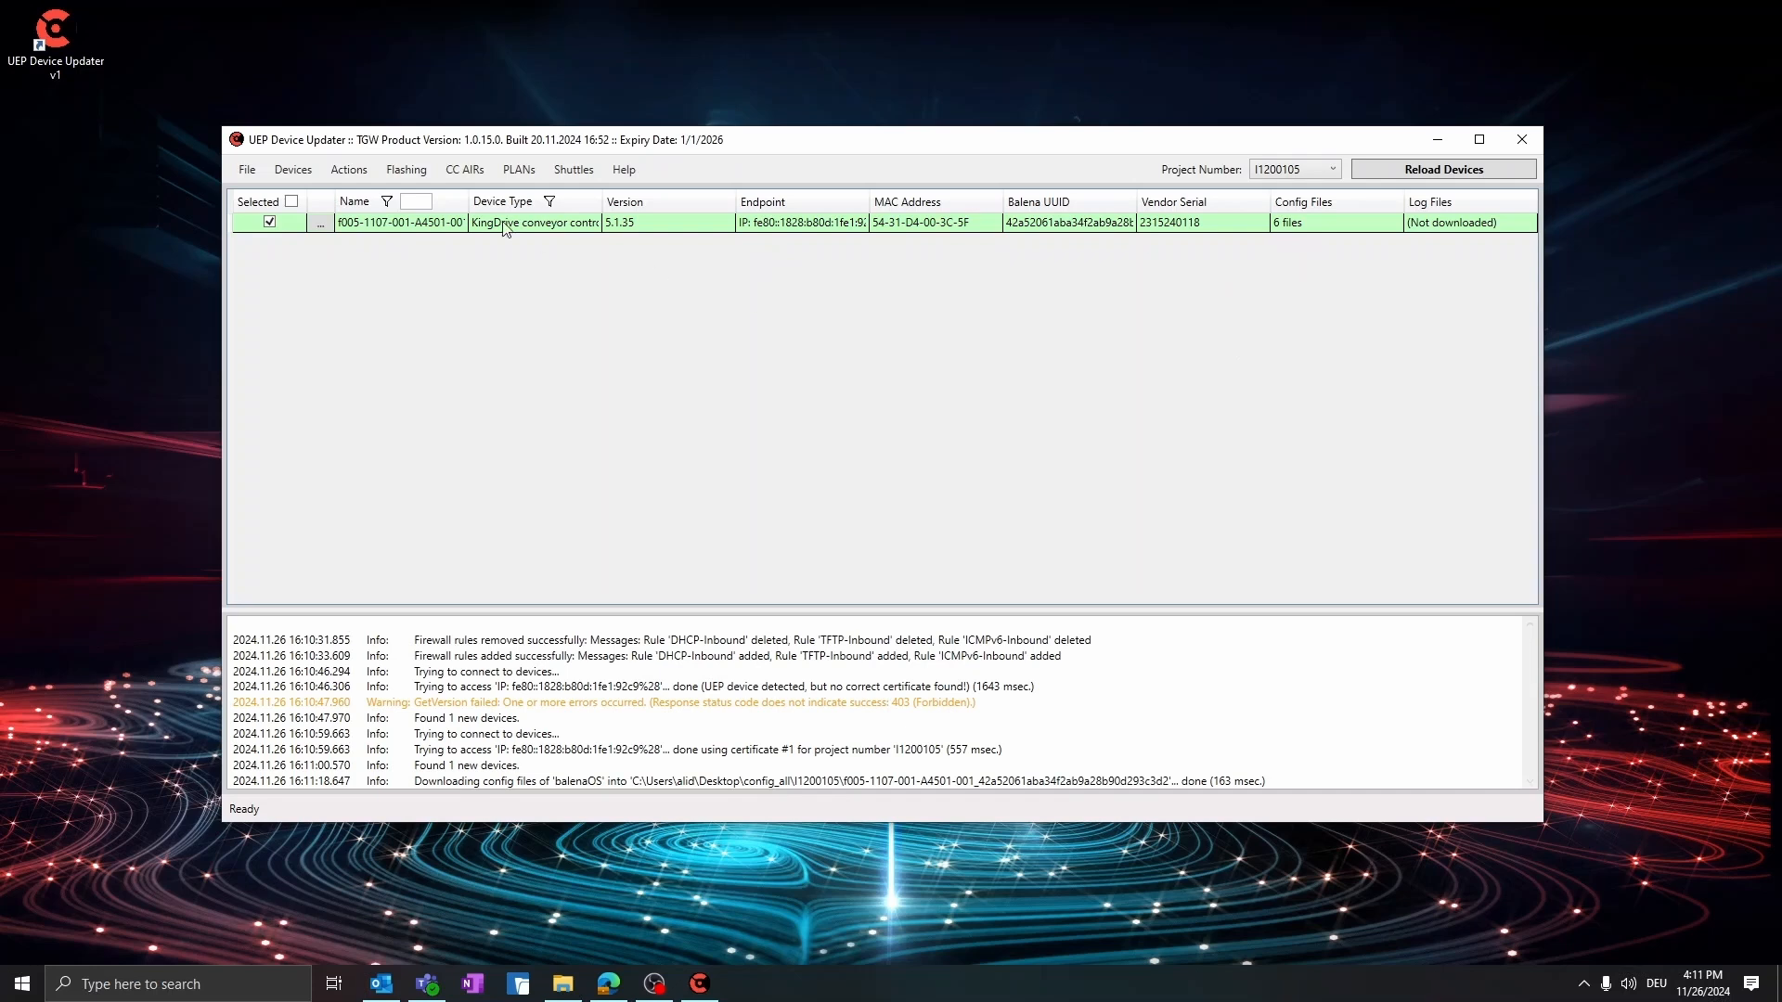
Download the selected device's log files into the Desktop folder UEP Device Updater\logs\I1200105
click(349, 170)
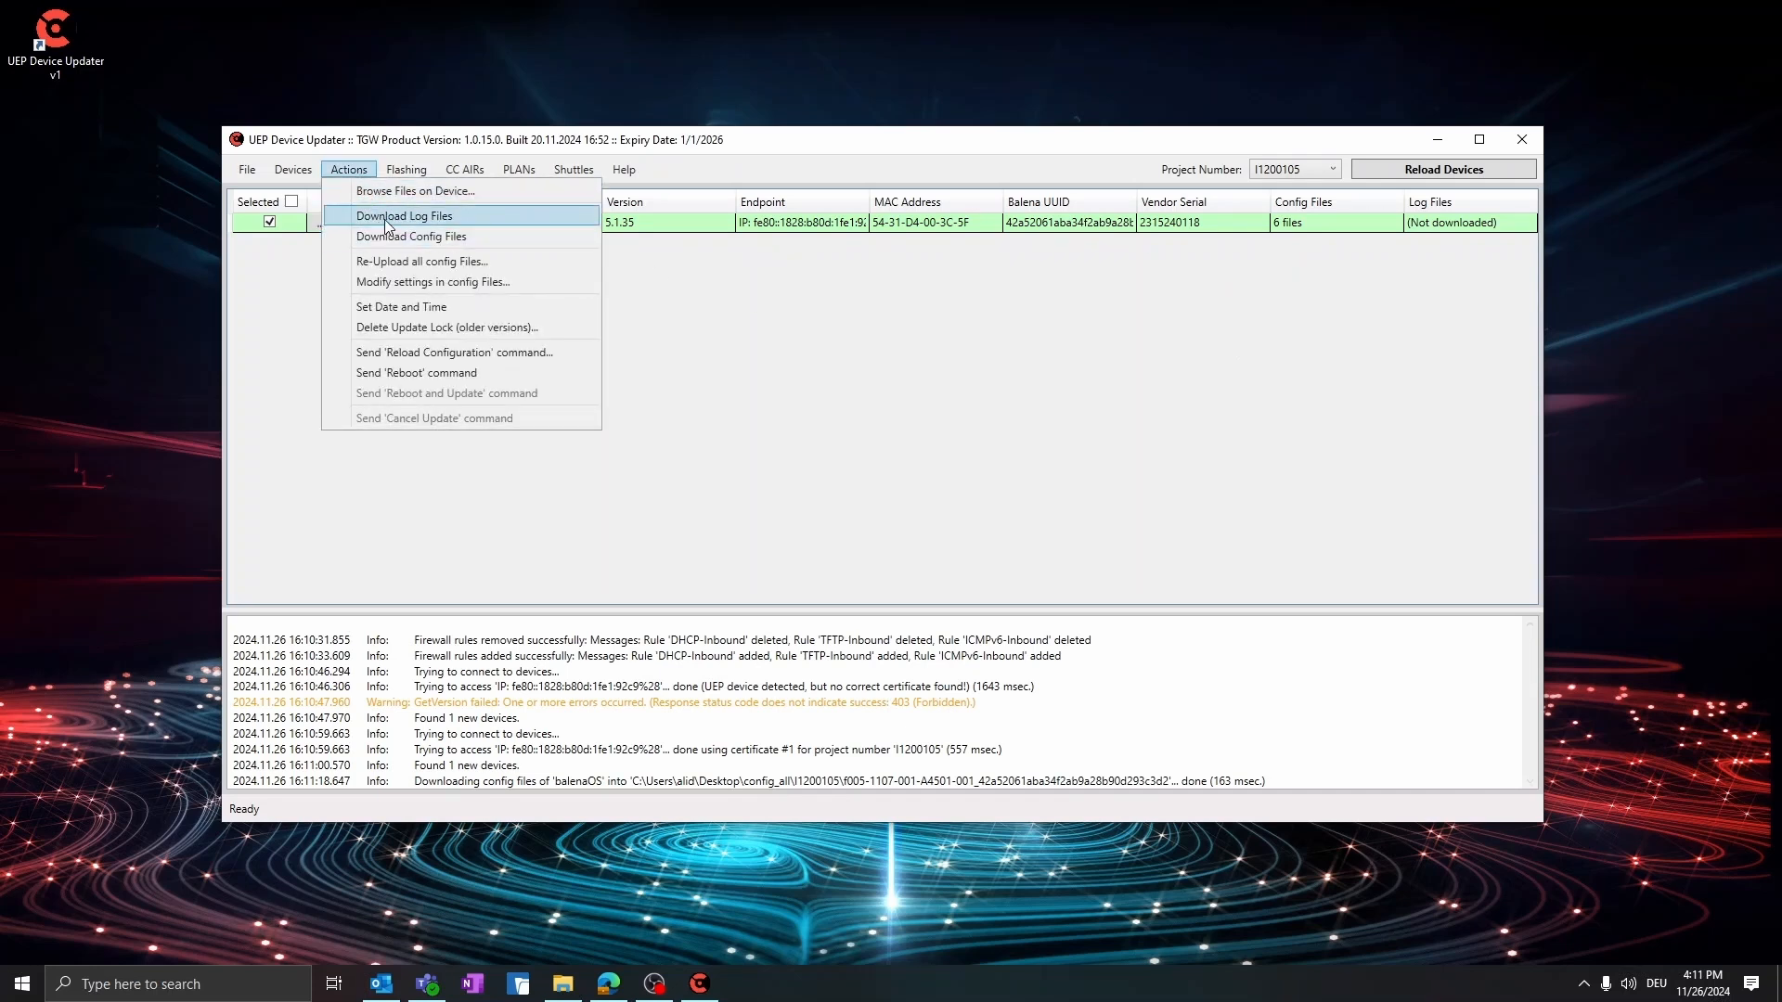
click(382, 215)
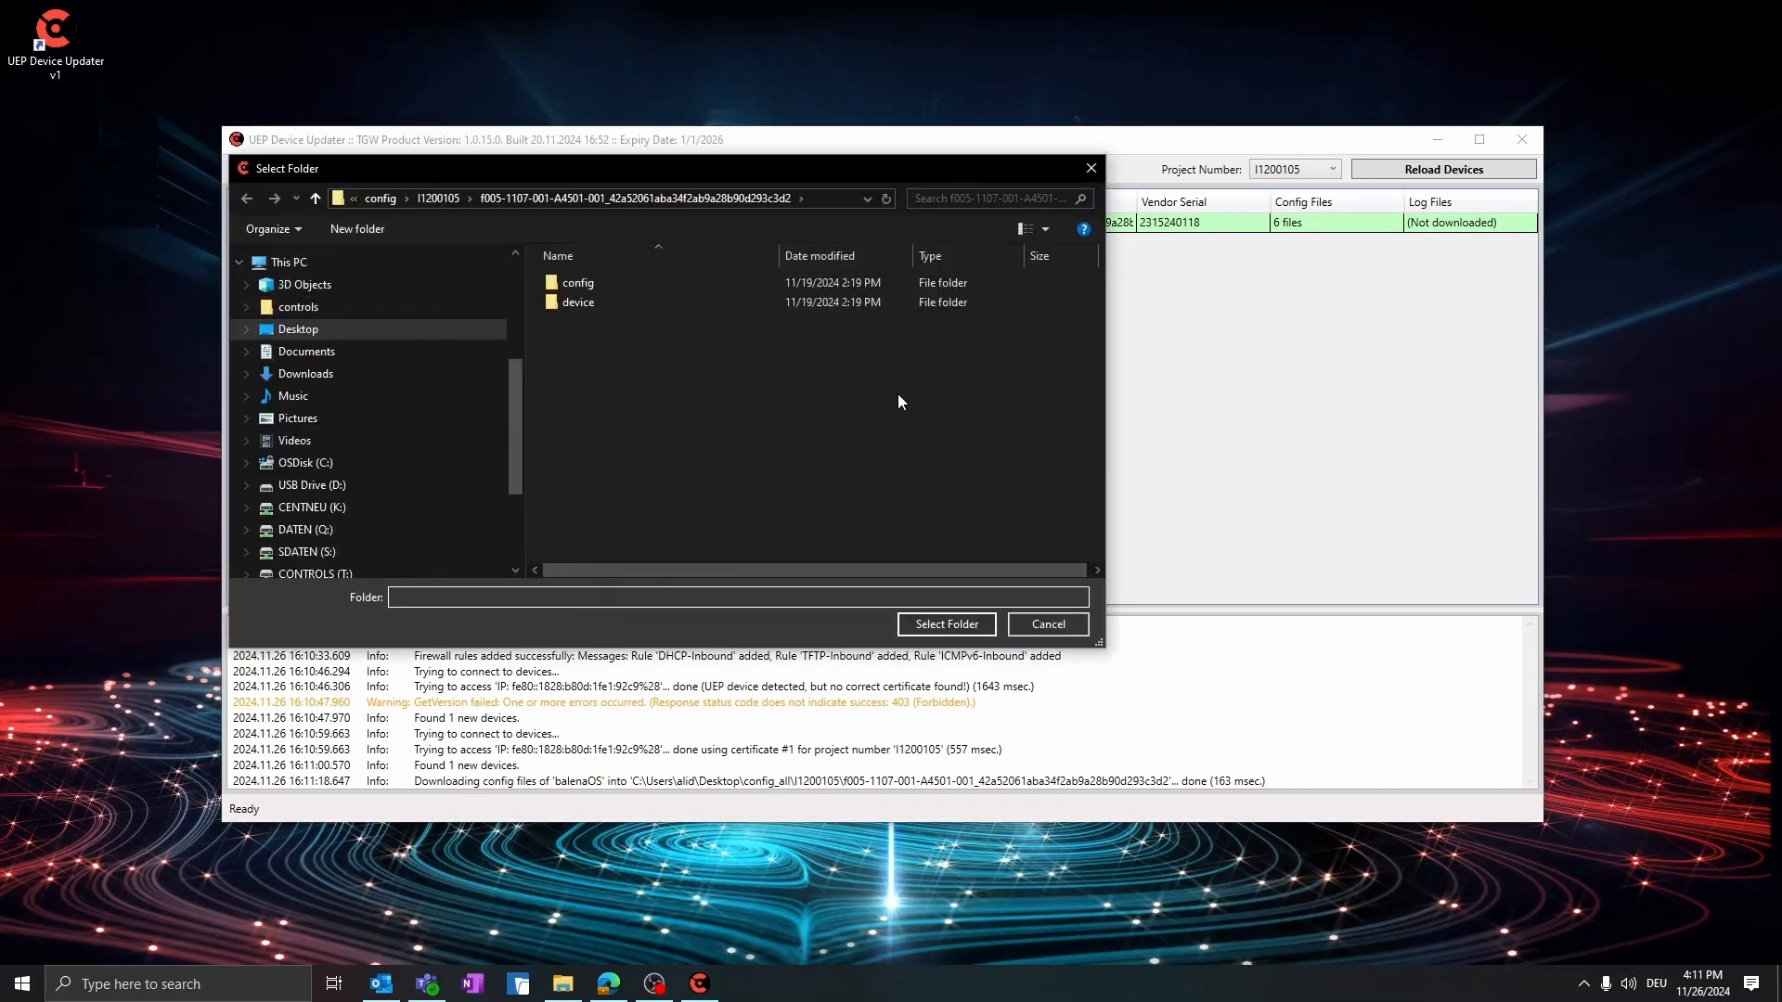
click(428, 203)
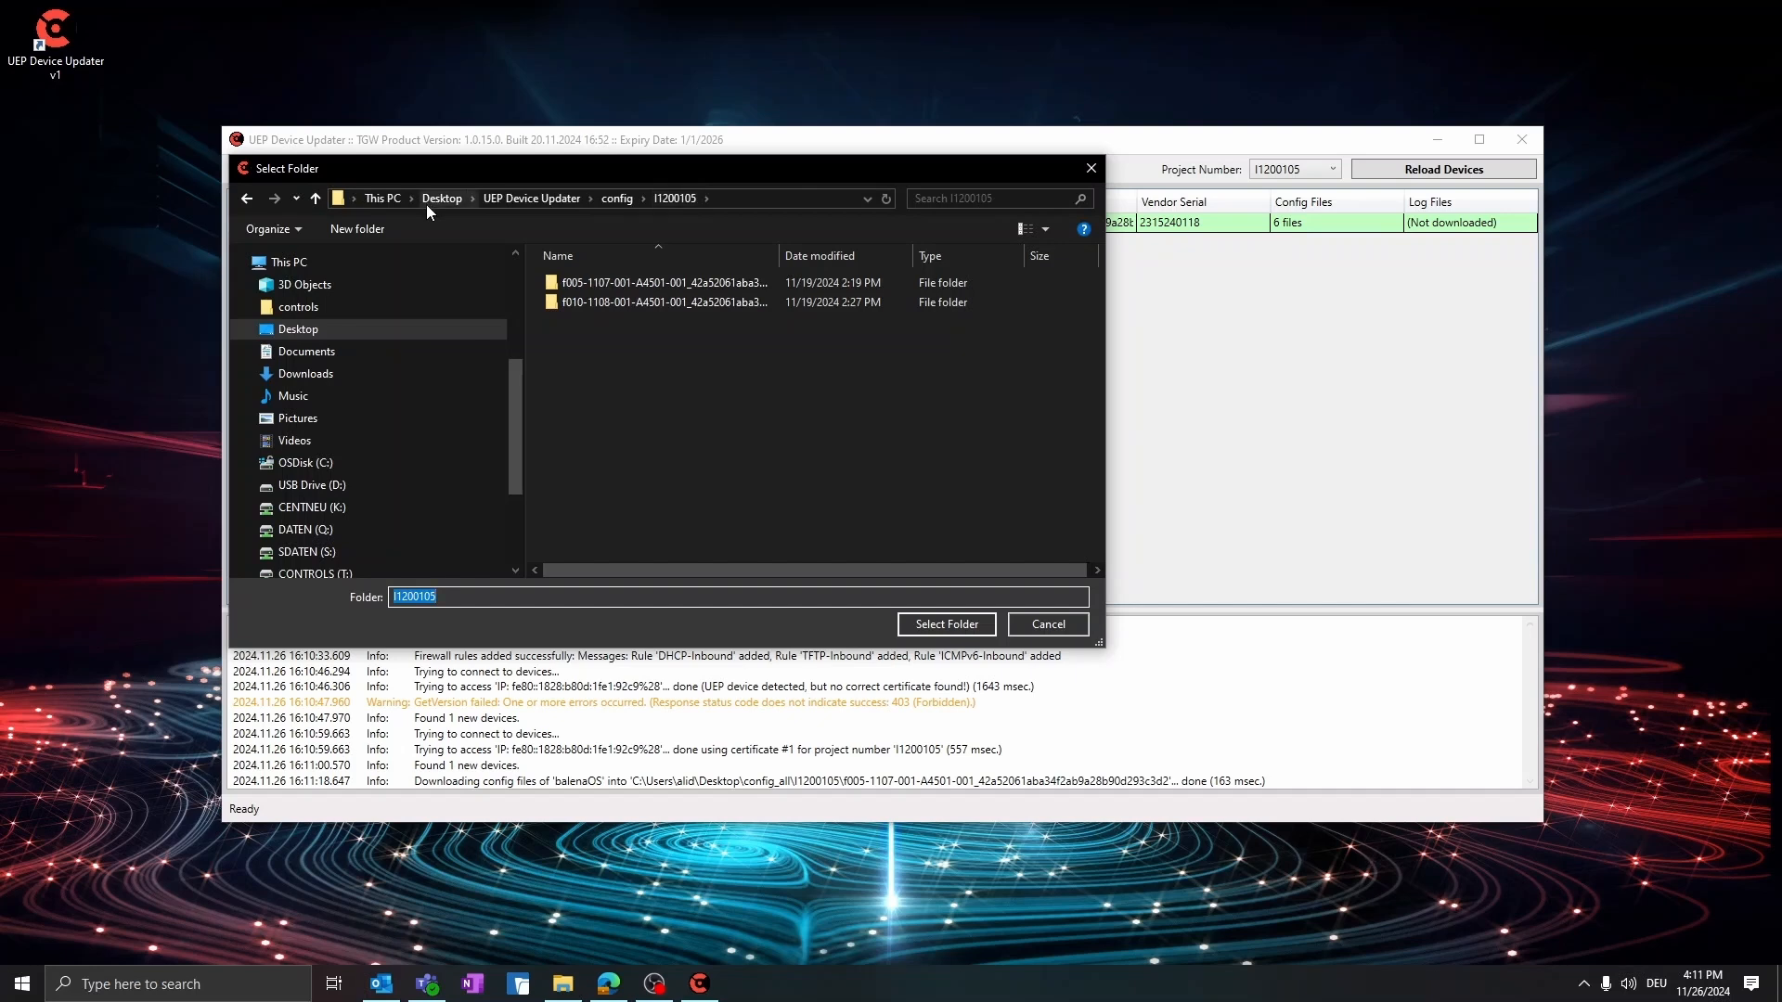
click(632, 201)
click(540, 197)
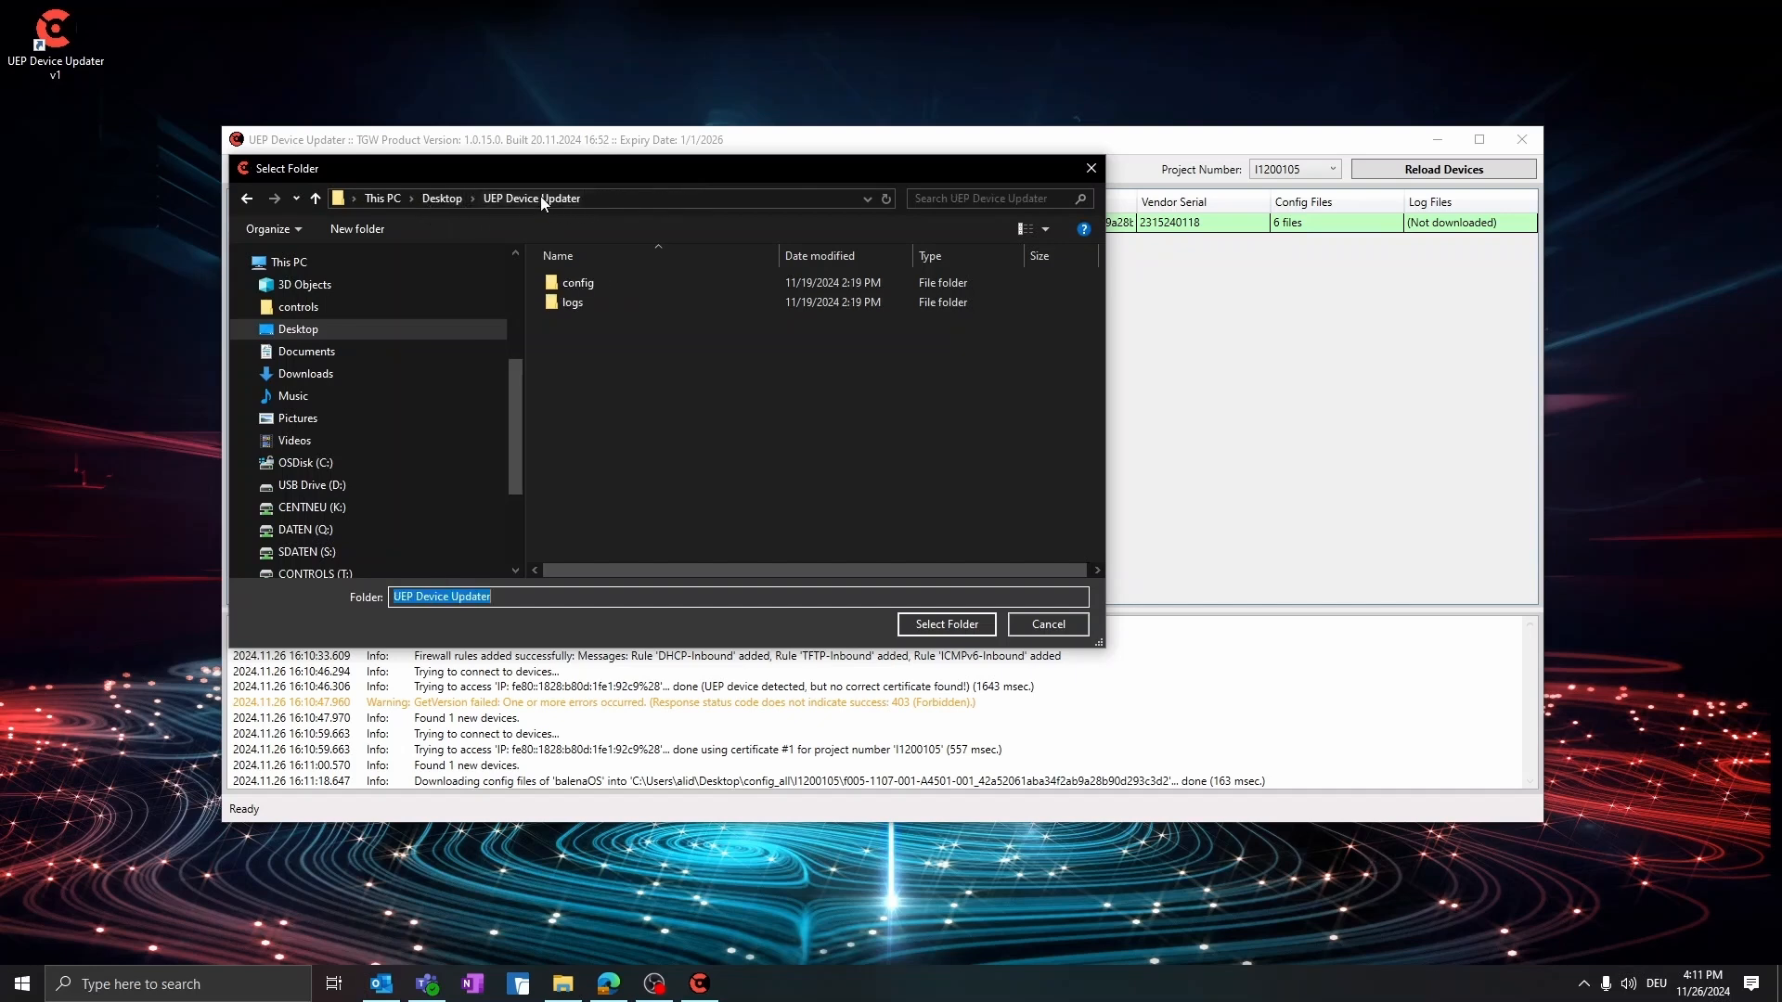
click(572, 305)
double_click(572, 304)
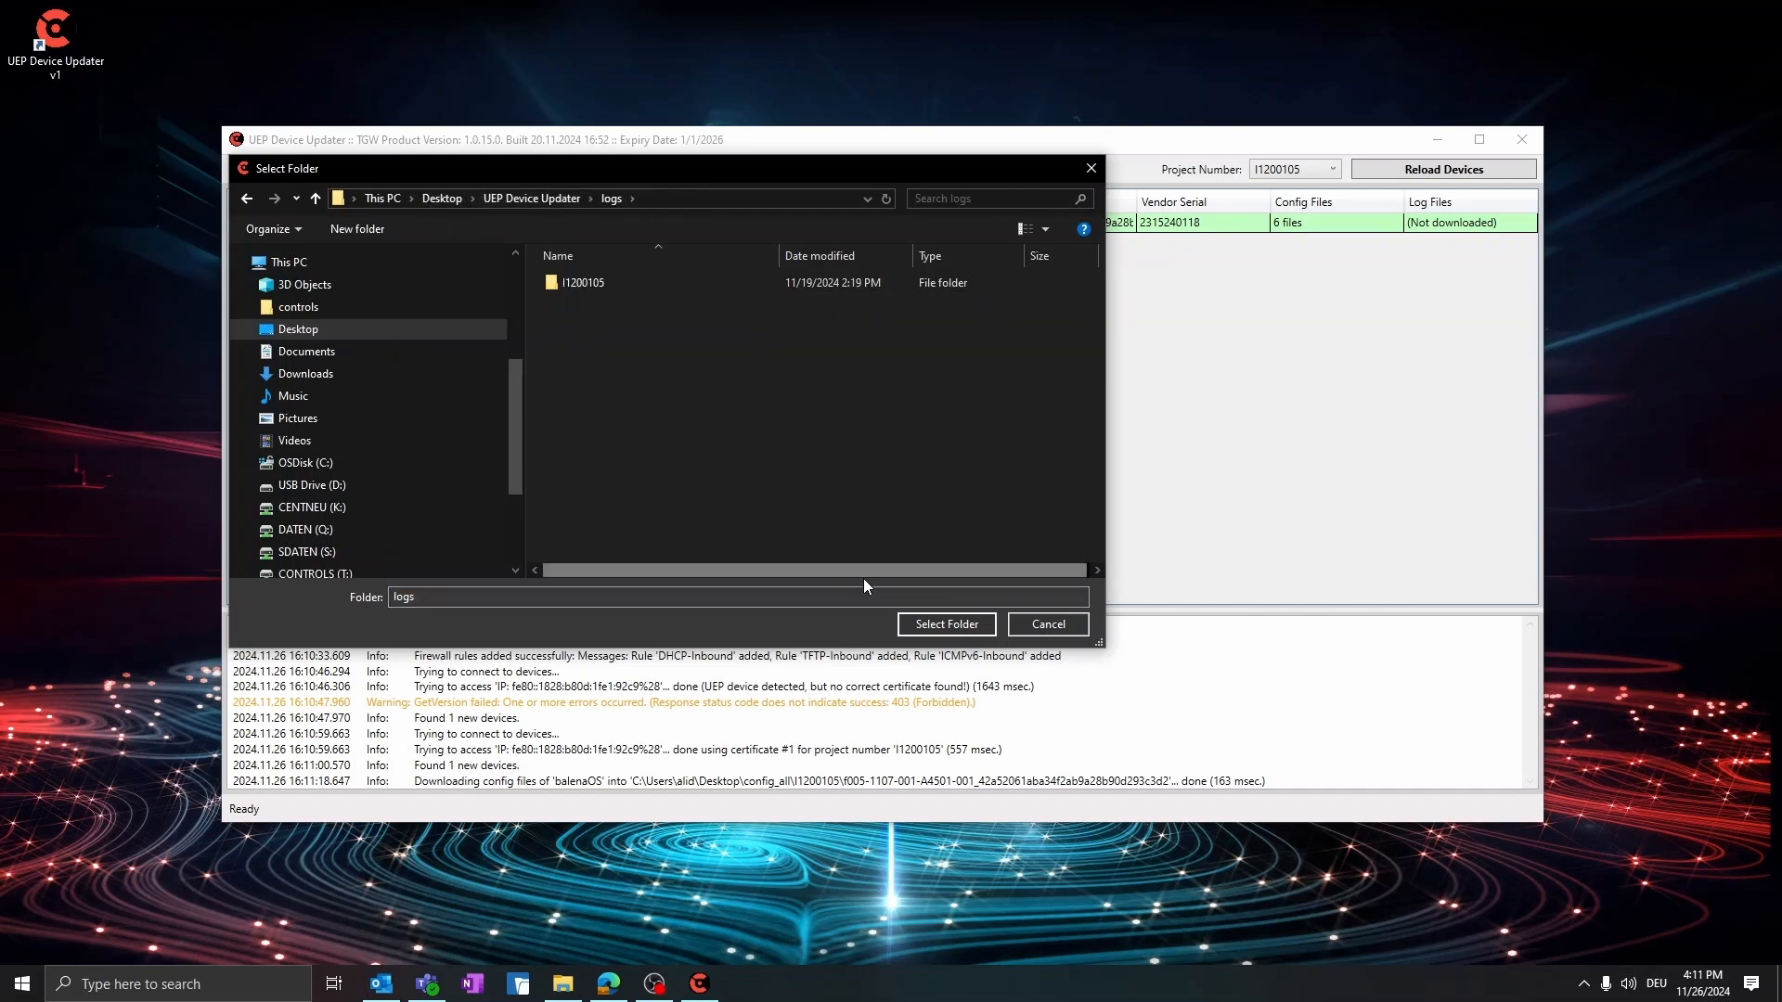
click(550, 286)
double_click(550, 286)
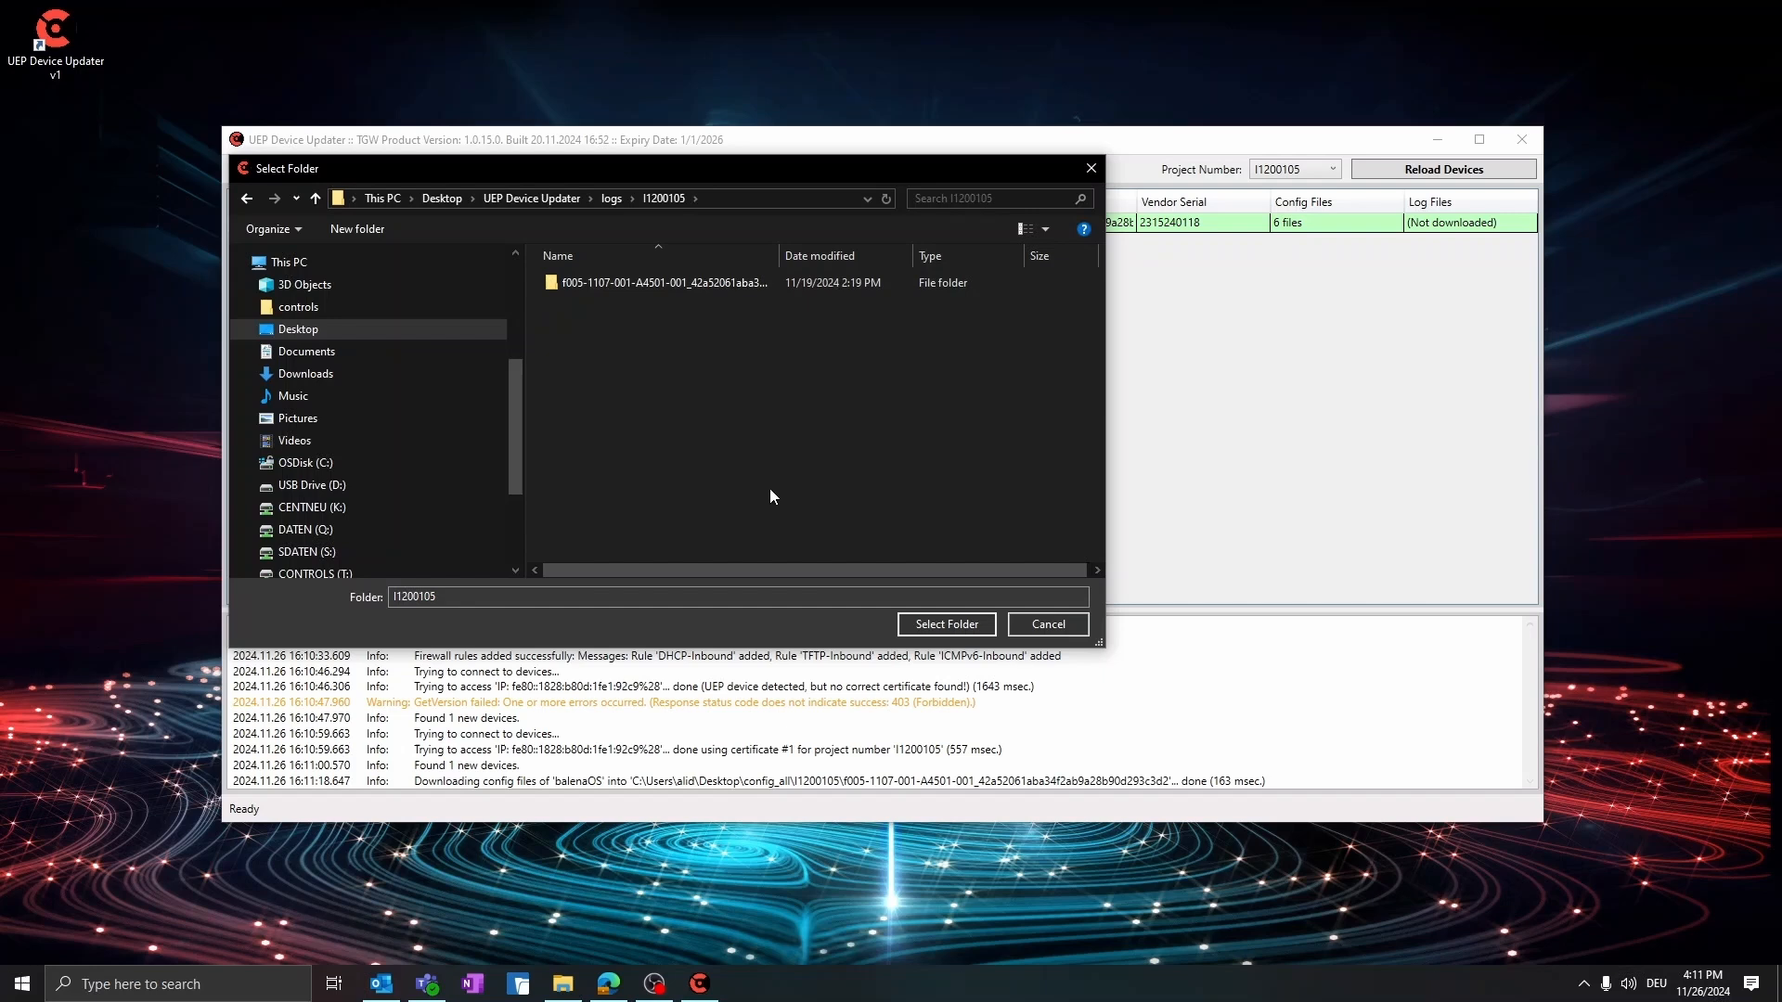
click(915, 628)
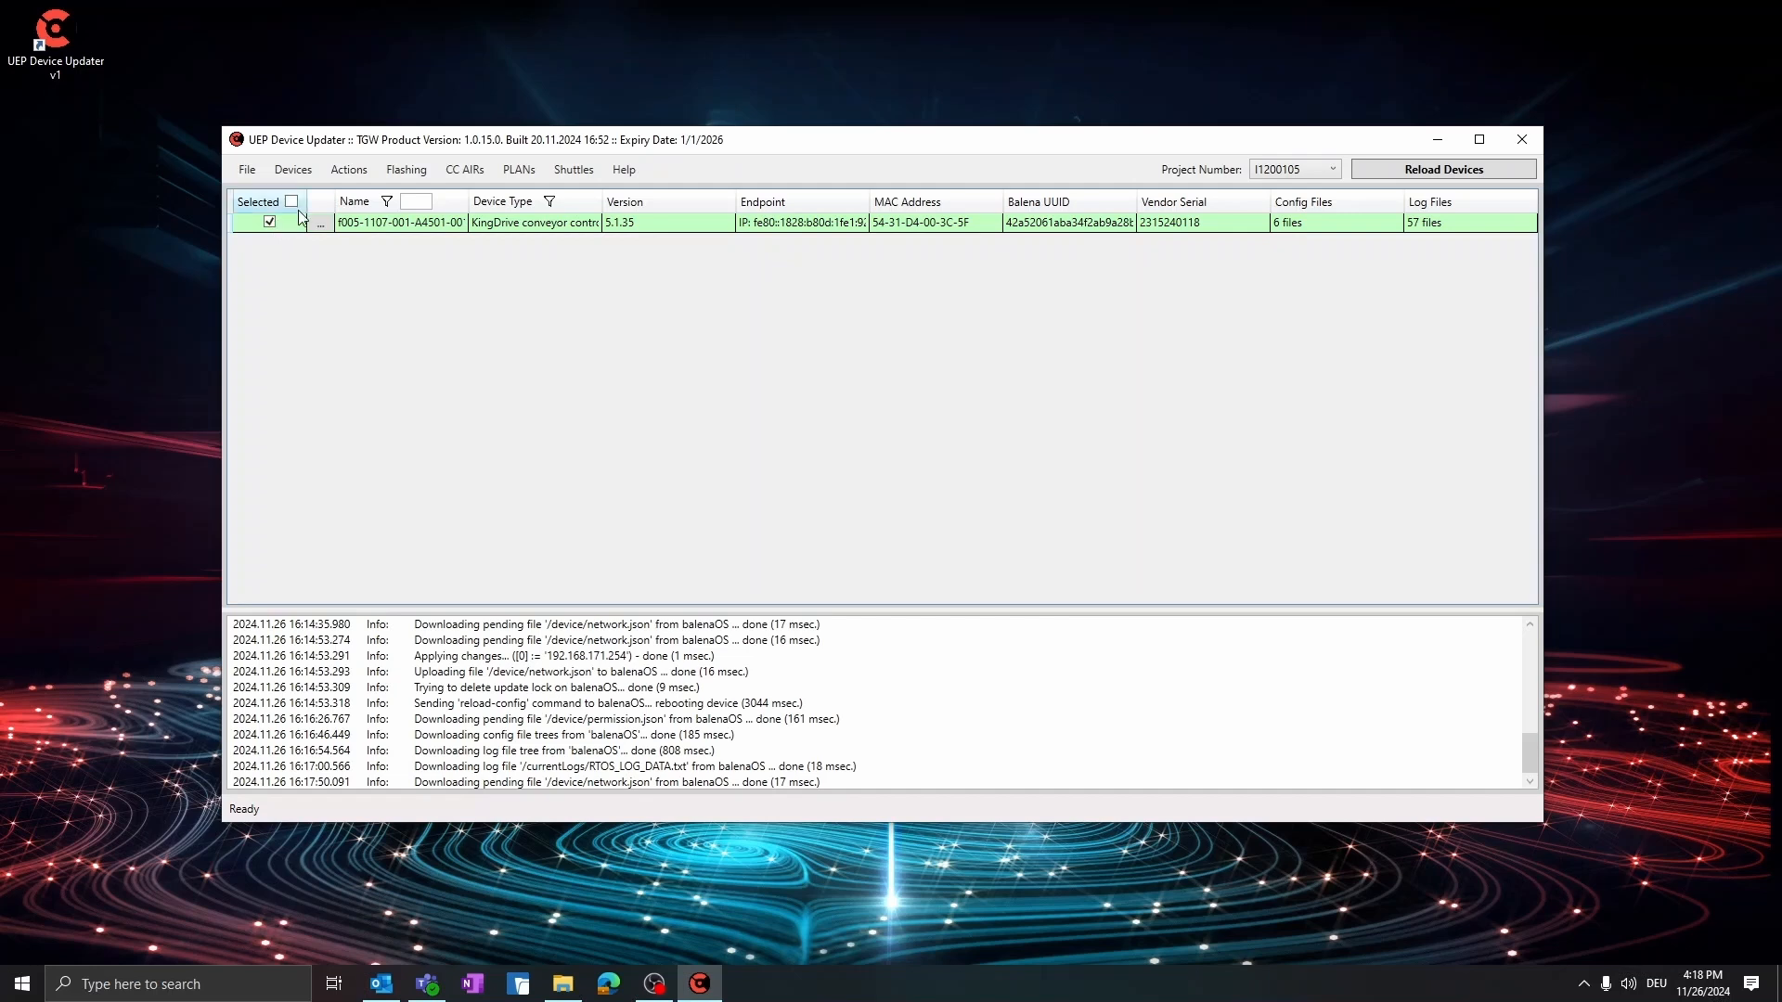
click(349, 169)
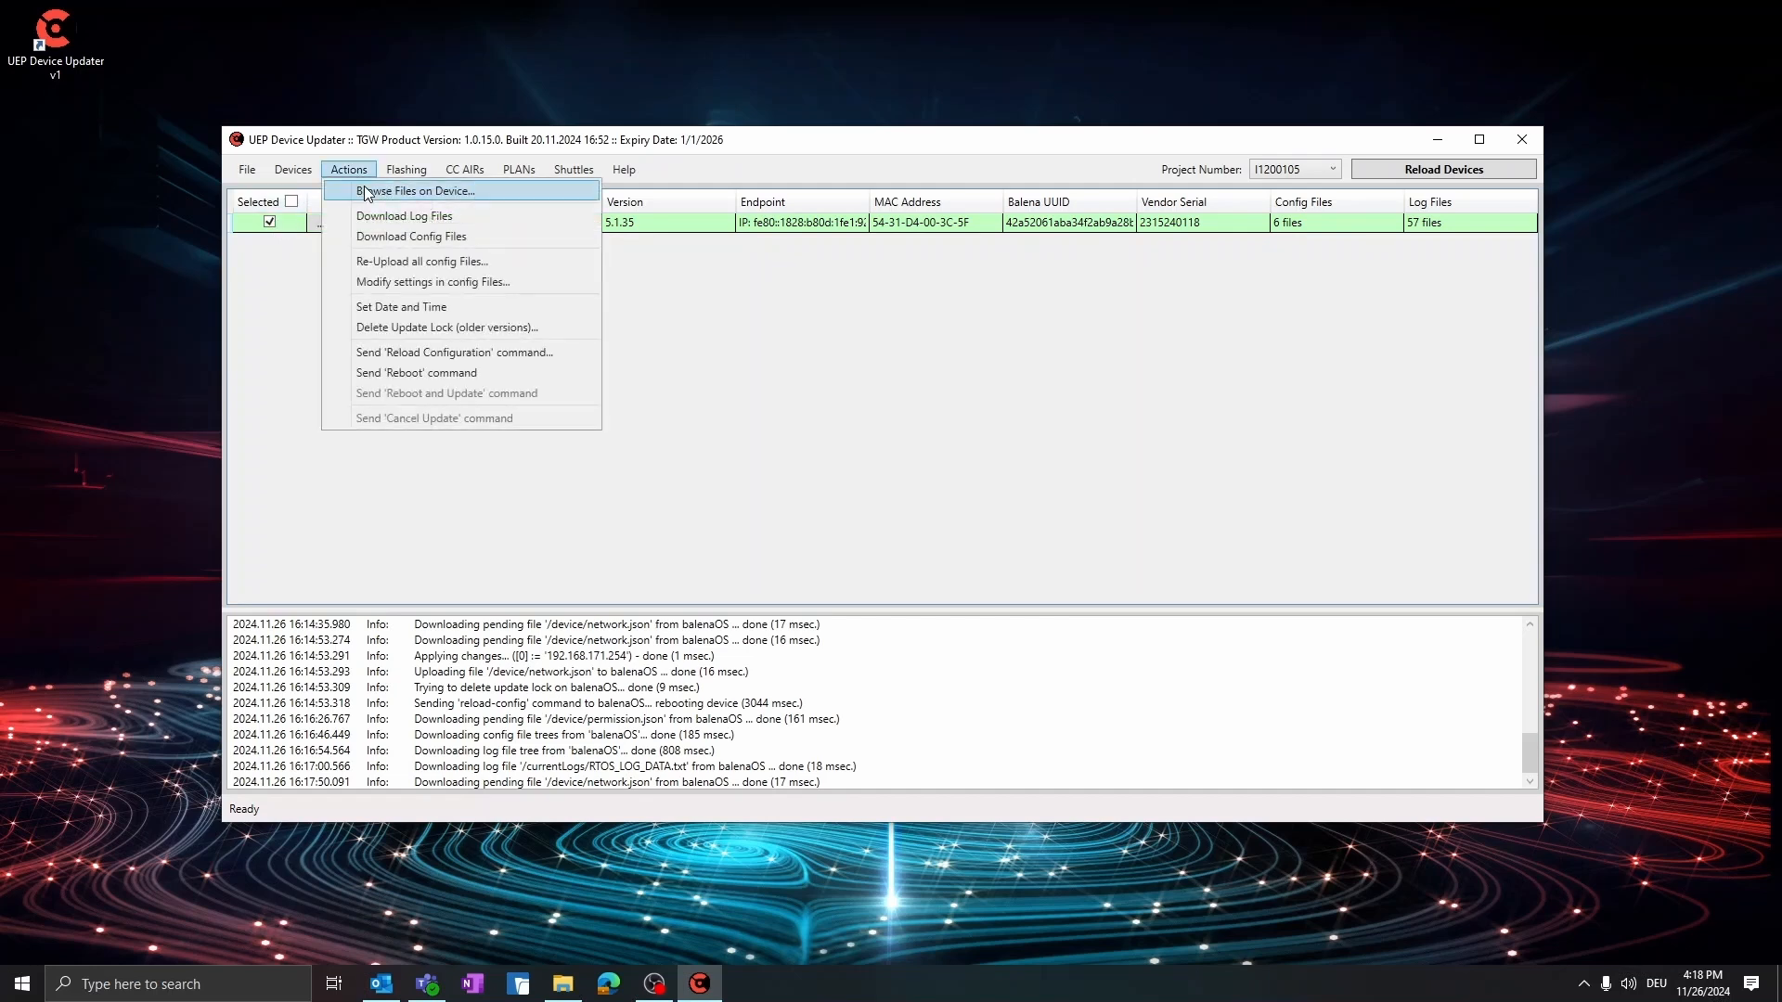
click(393, 262)
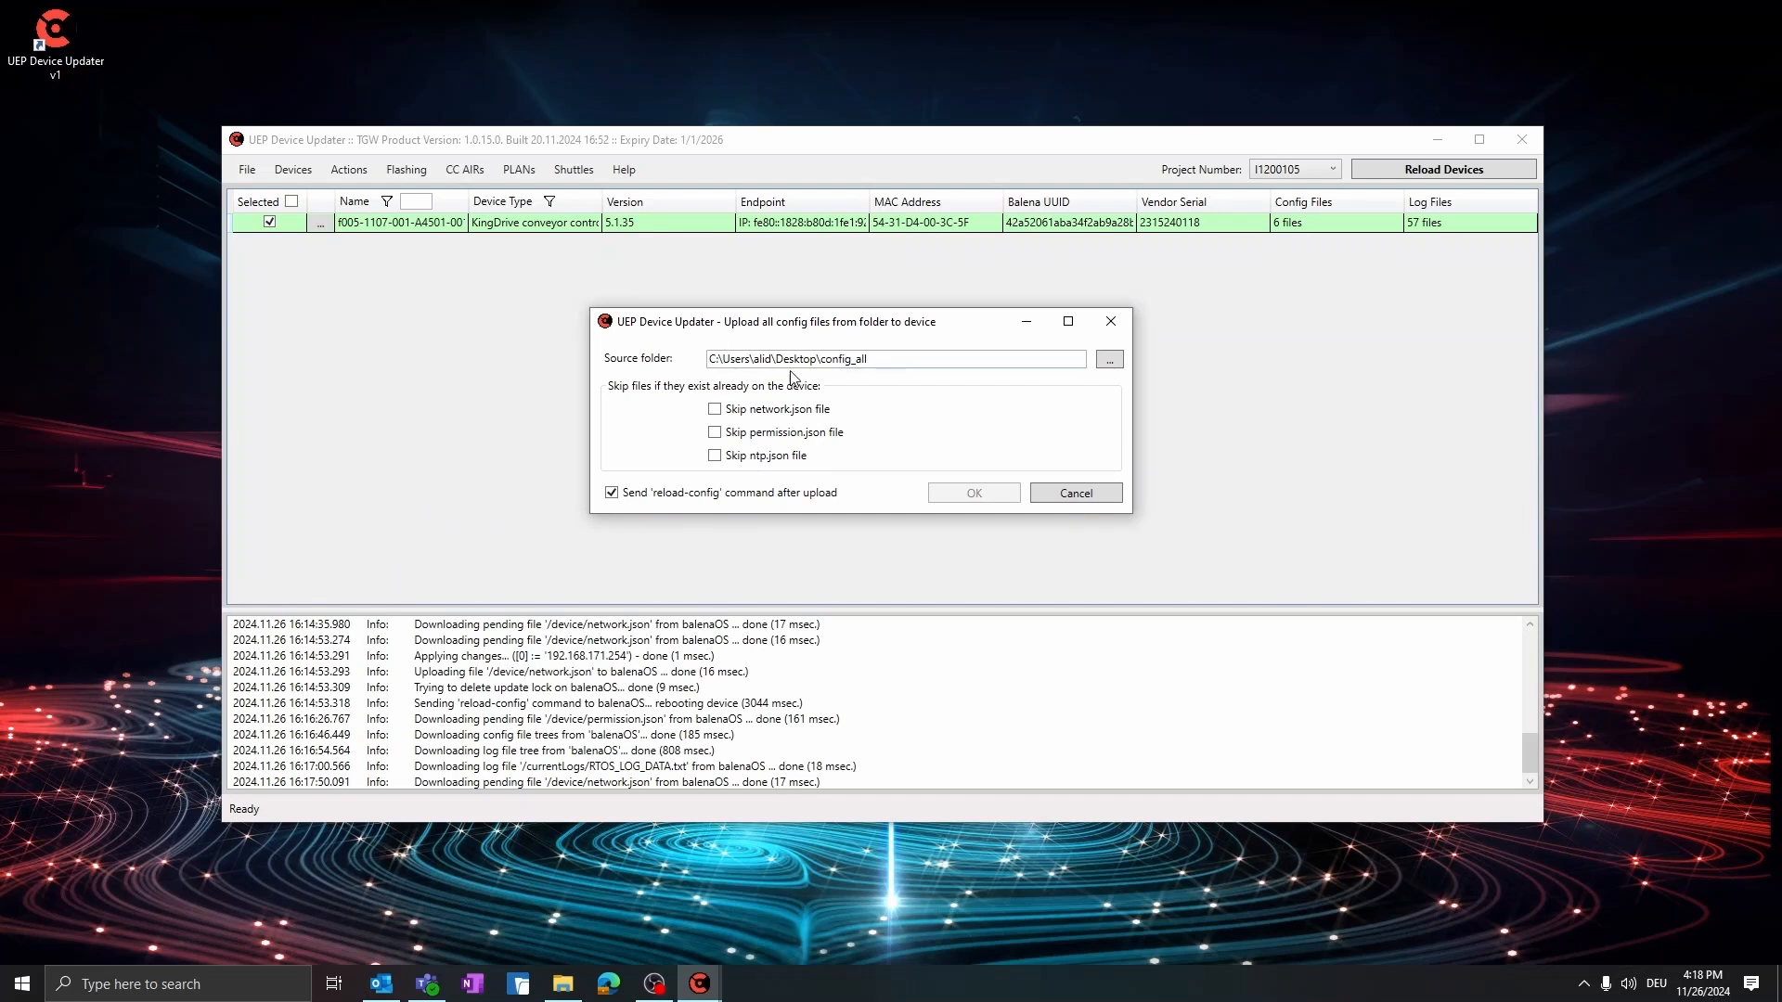
click(1109, 359)
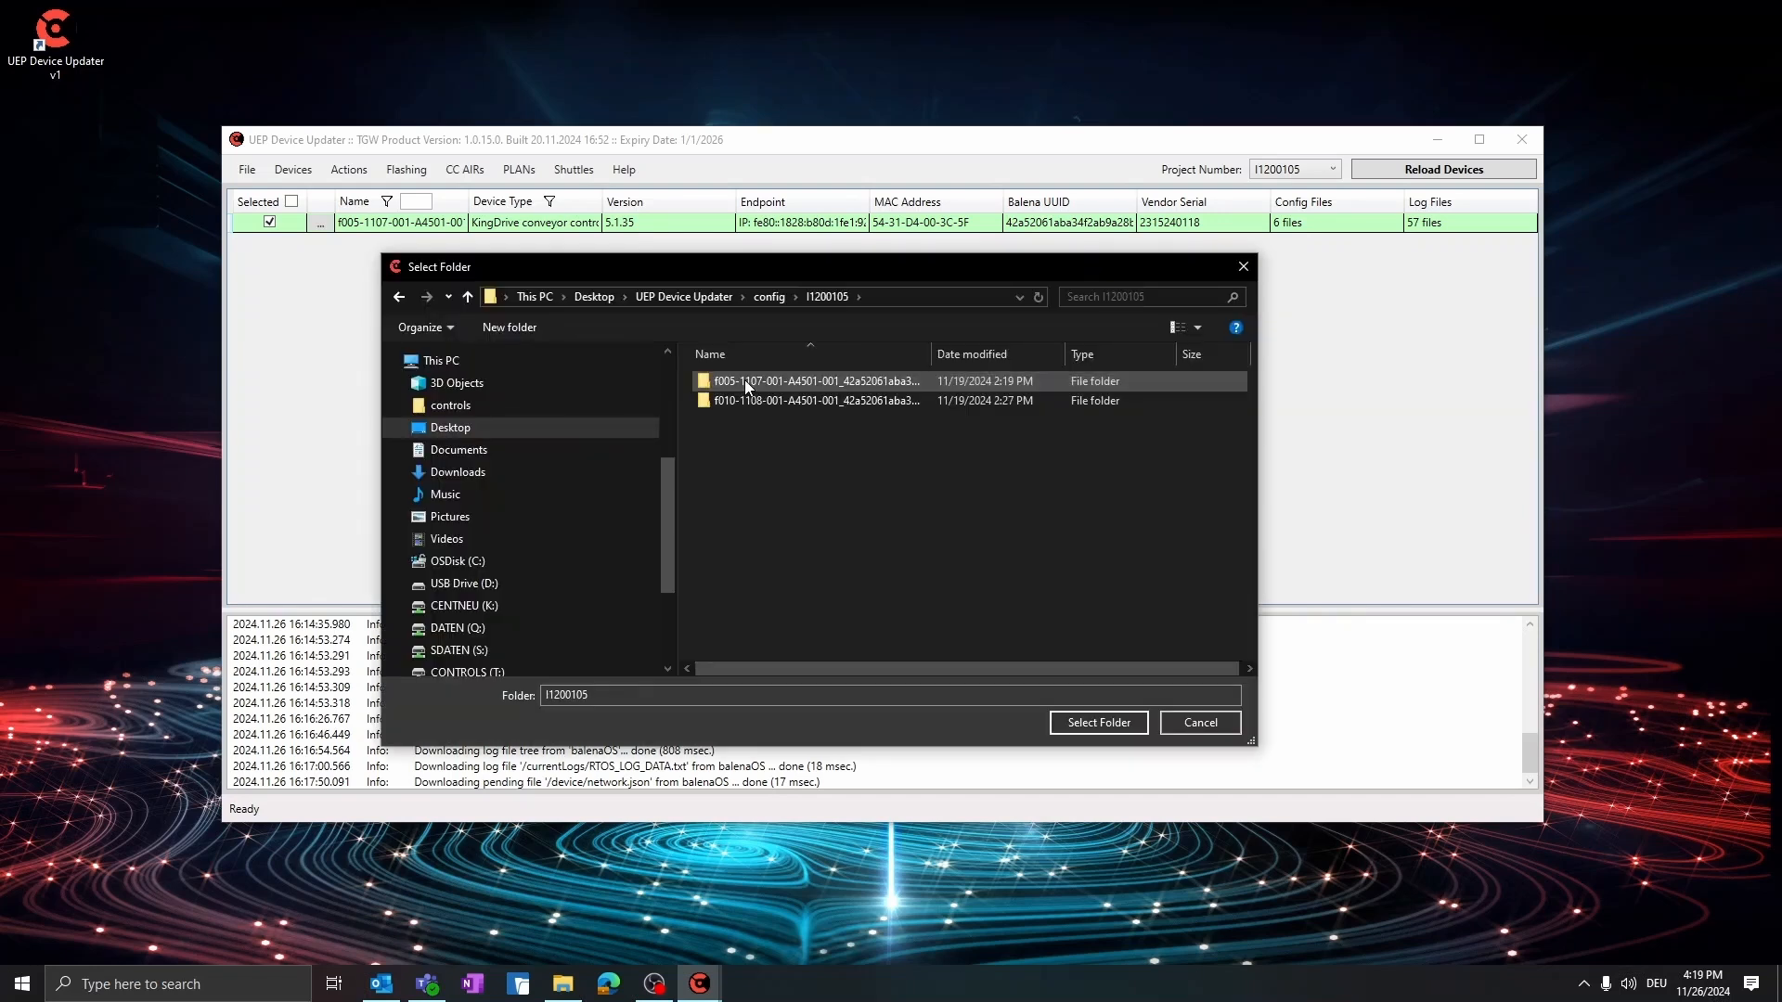
click(747, 381)
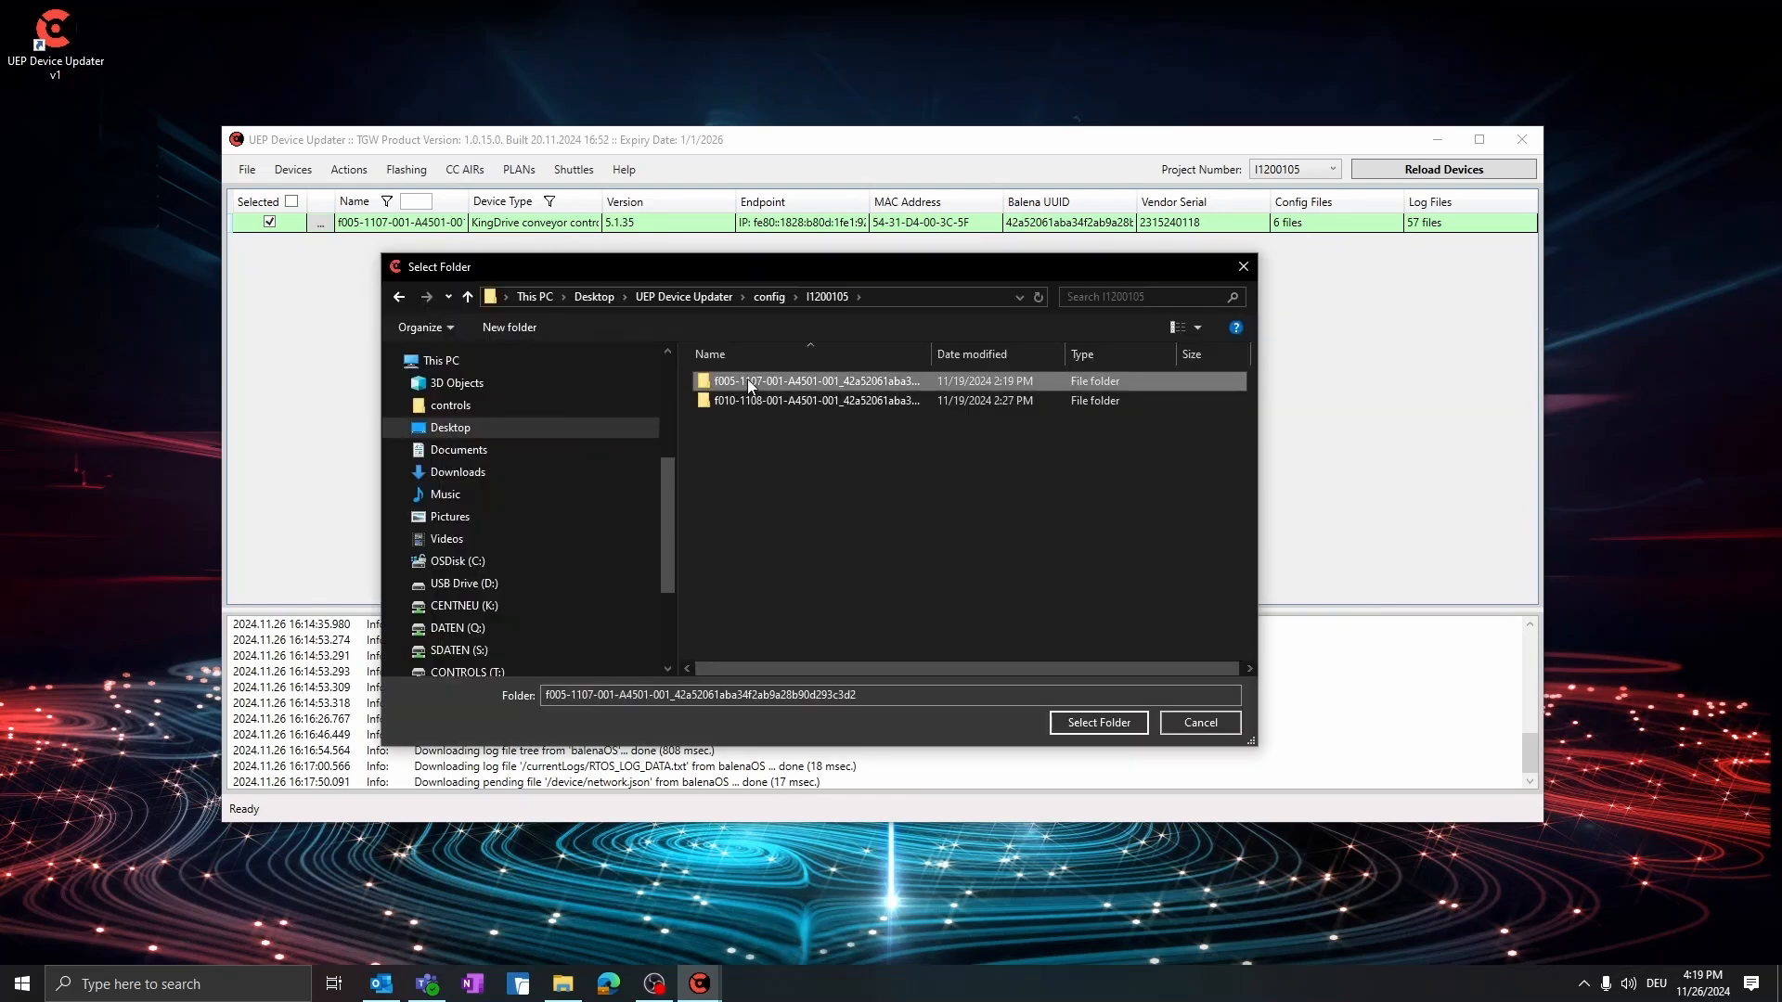
click(1091, 732)
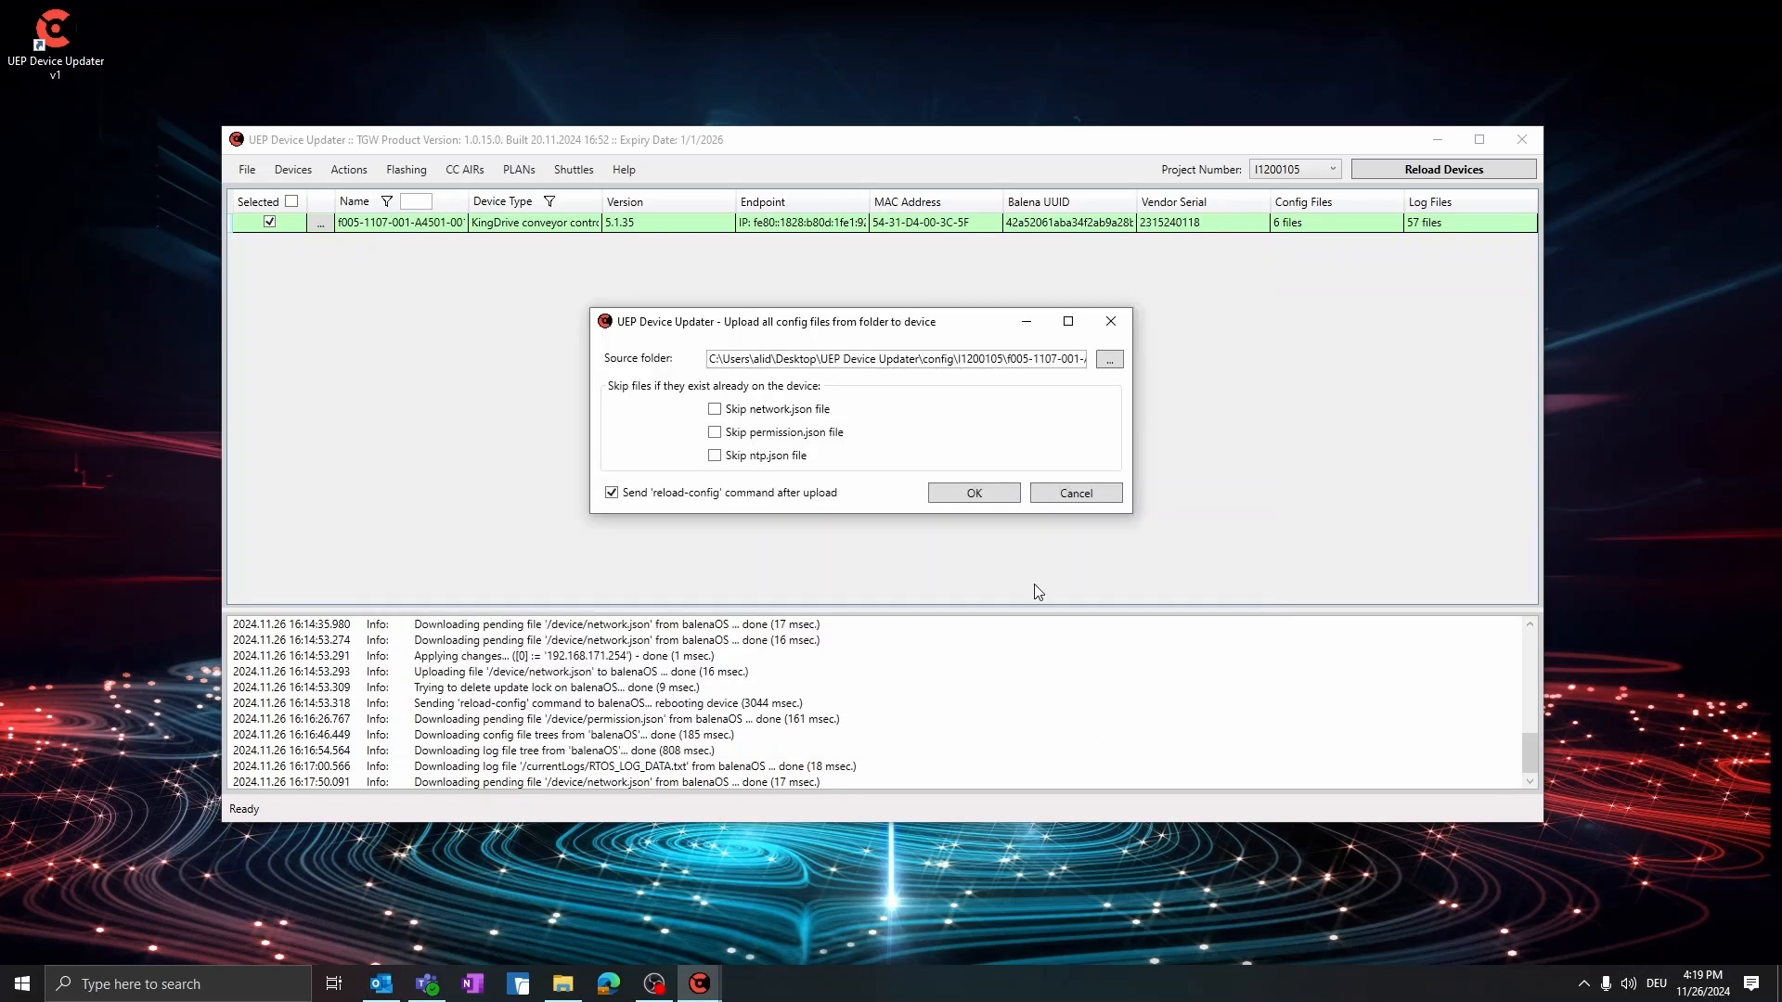
Adjust the skip options for existing files, turn off the reload-config command after upload, and upload all config files to the device
click(715, 438)
click(715, 458)
click(715, 458)
click(613, 494)
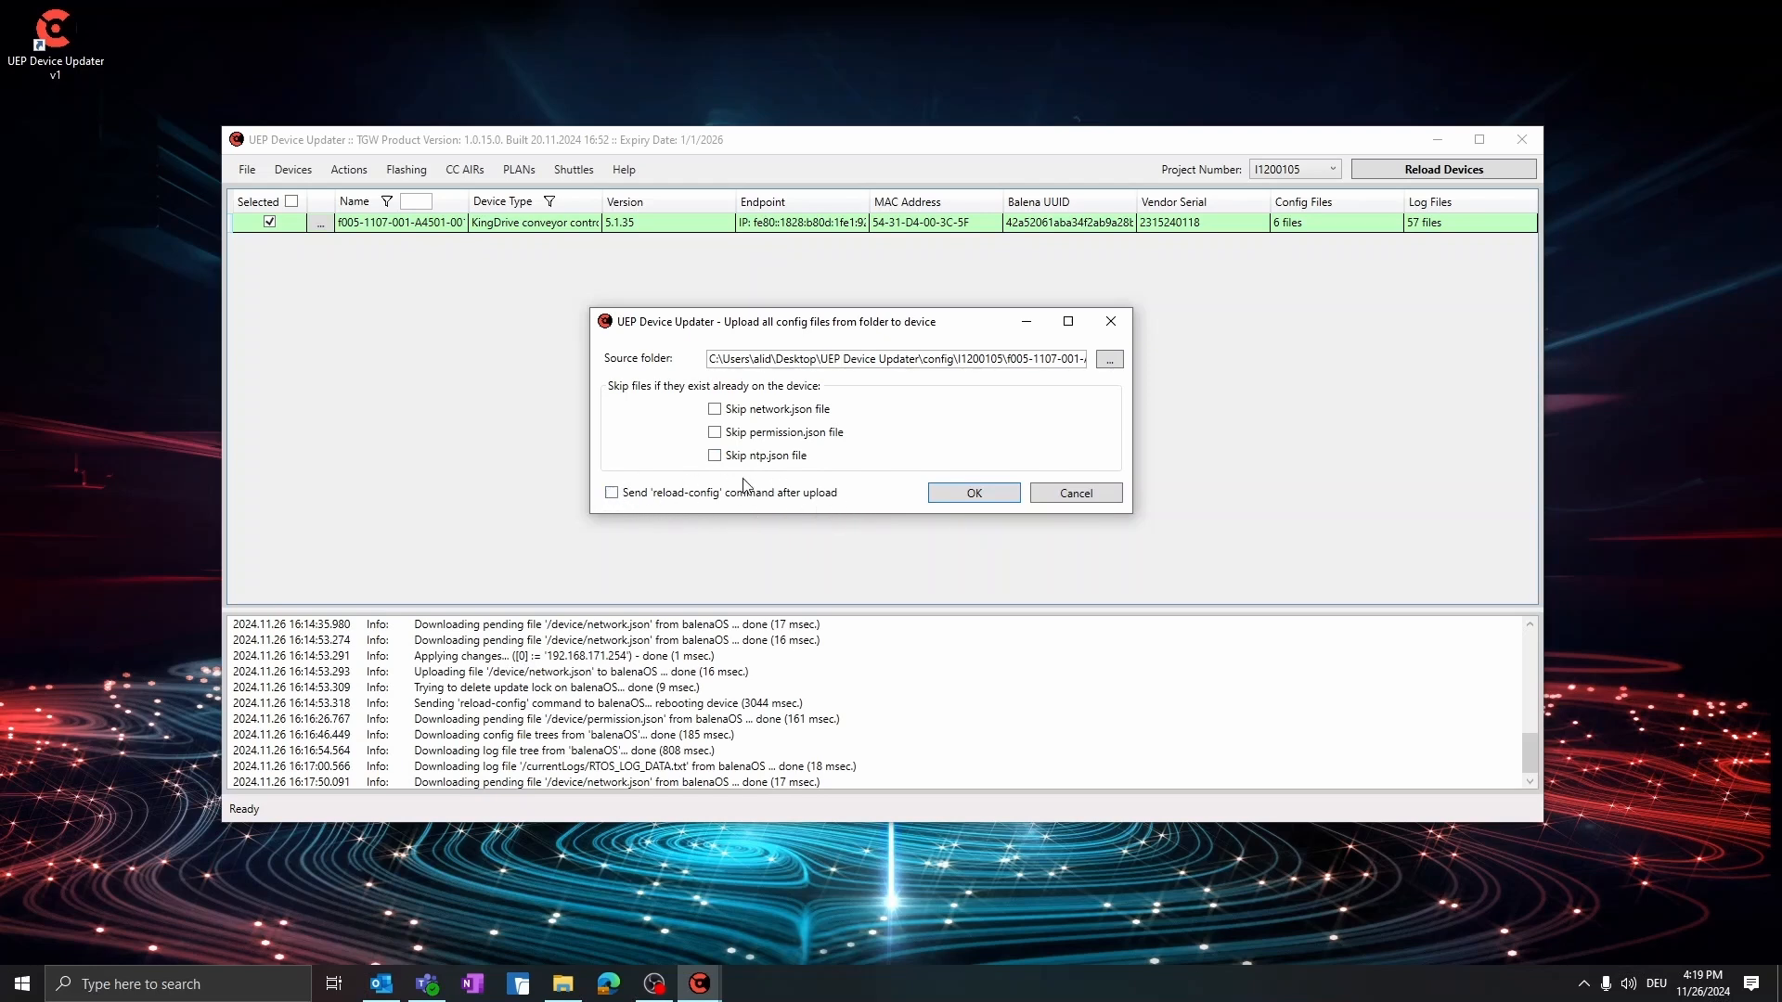
click(975, 494)
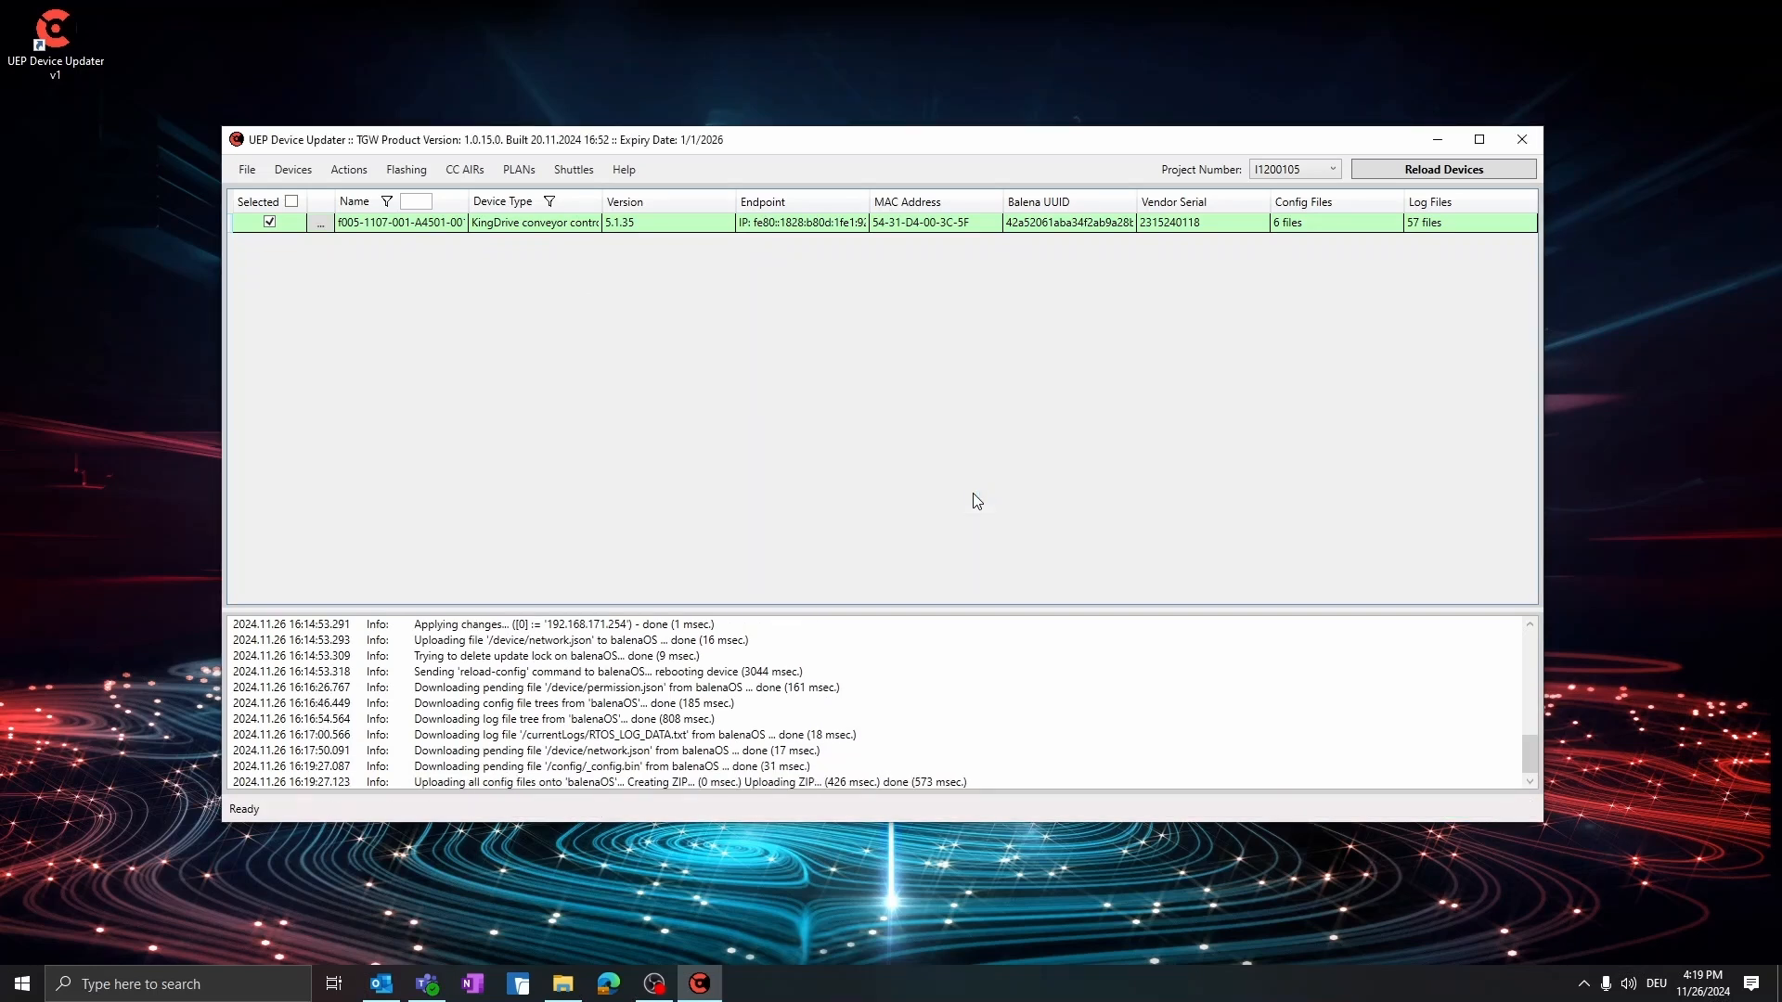
drag(968, 782, 628, 781)
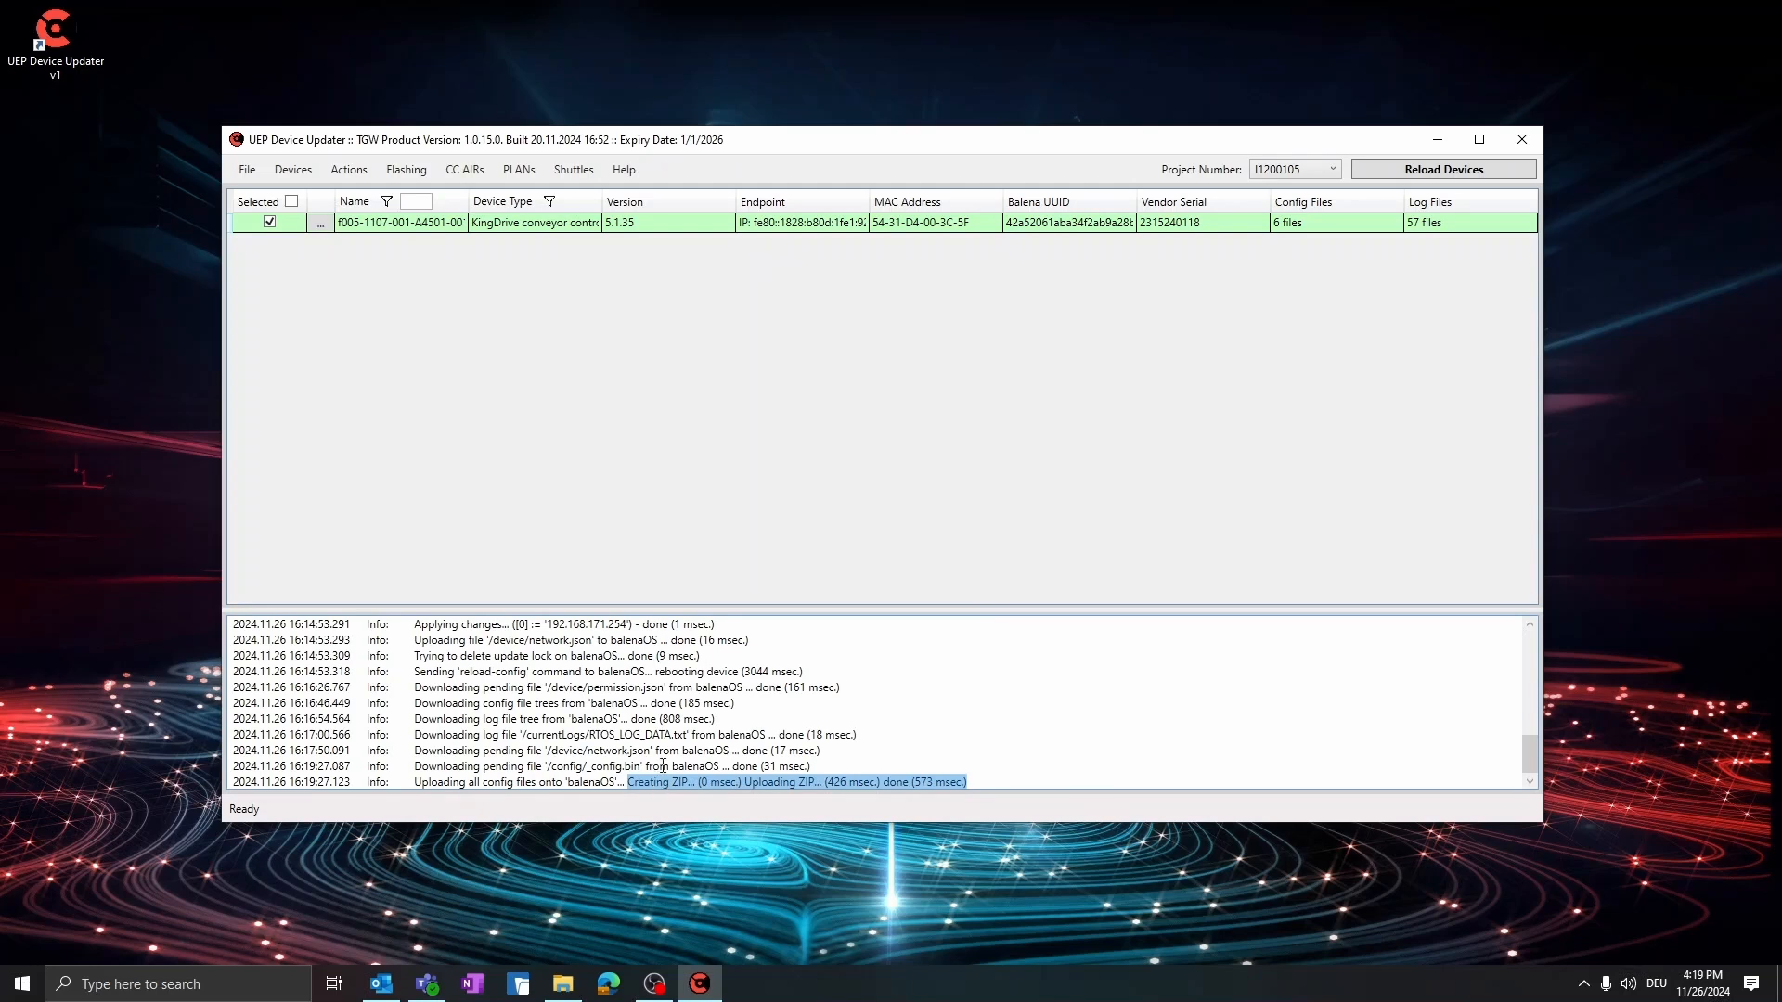
Delete the update lock on the selected KingDrive conveyor controller and confirm the deletion
click(735, 593)
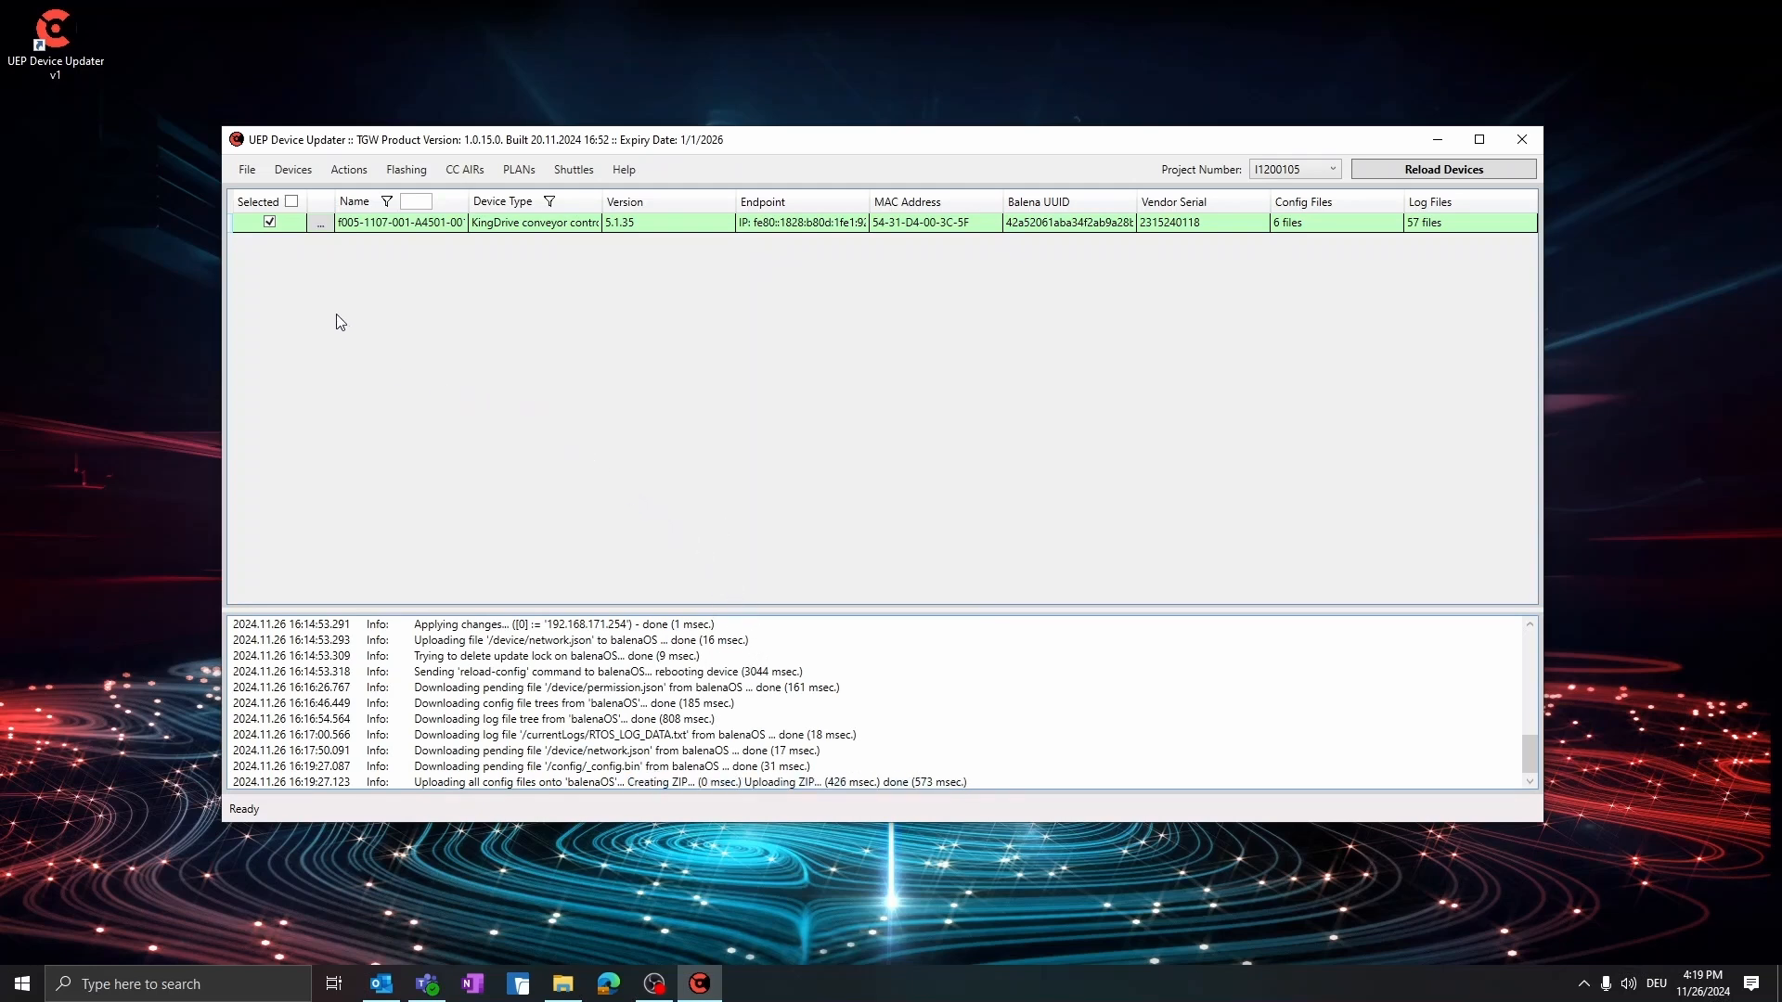
click(345, 171)
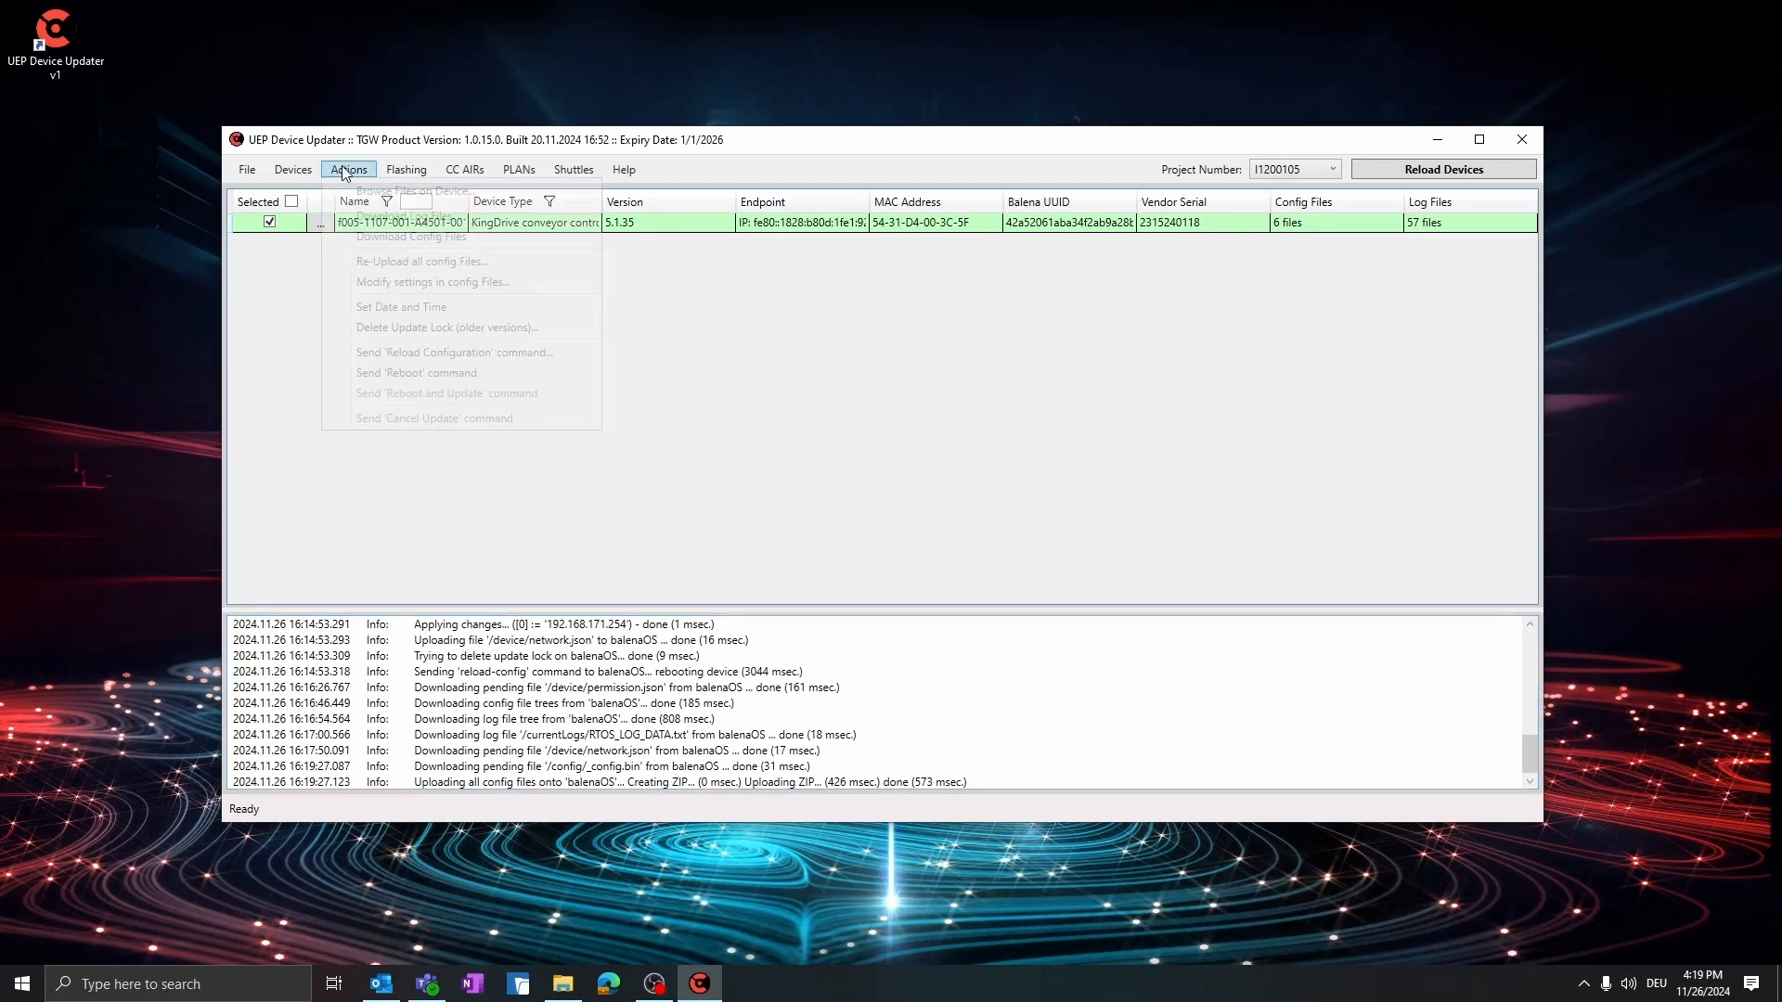
click(415, 331)
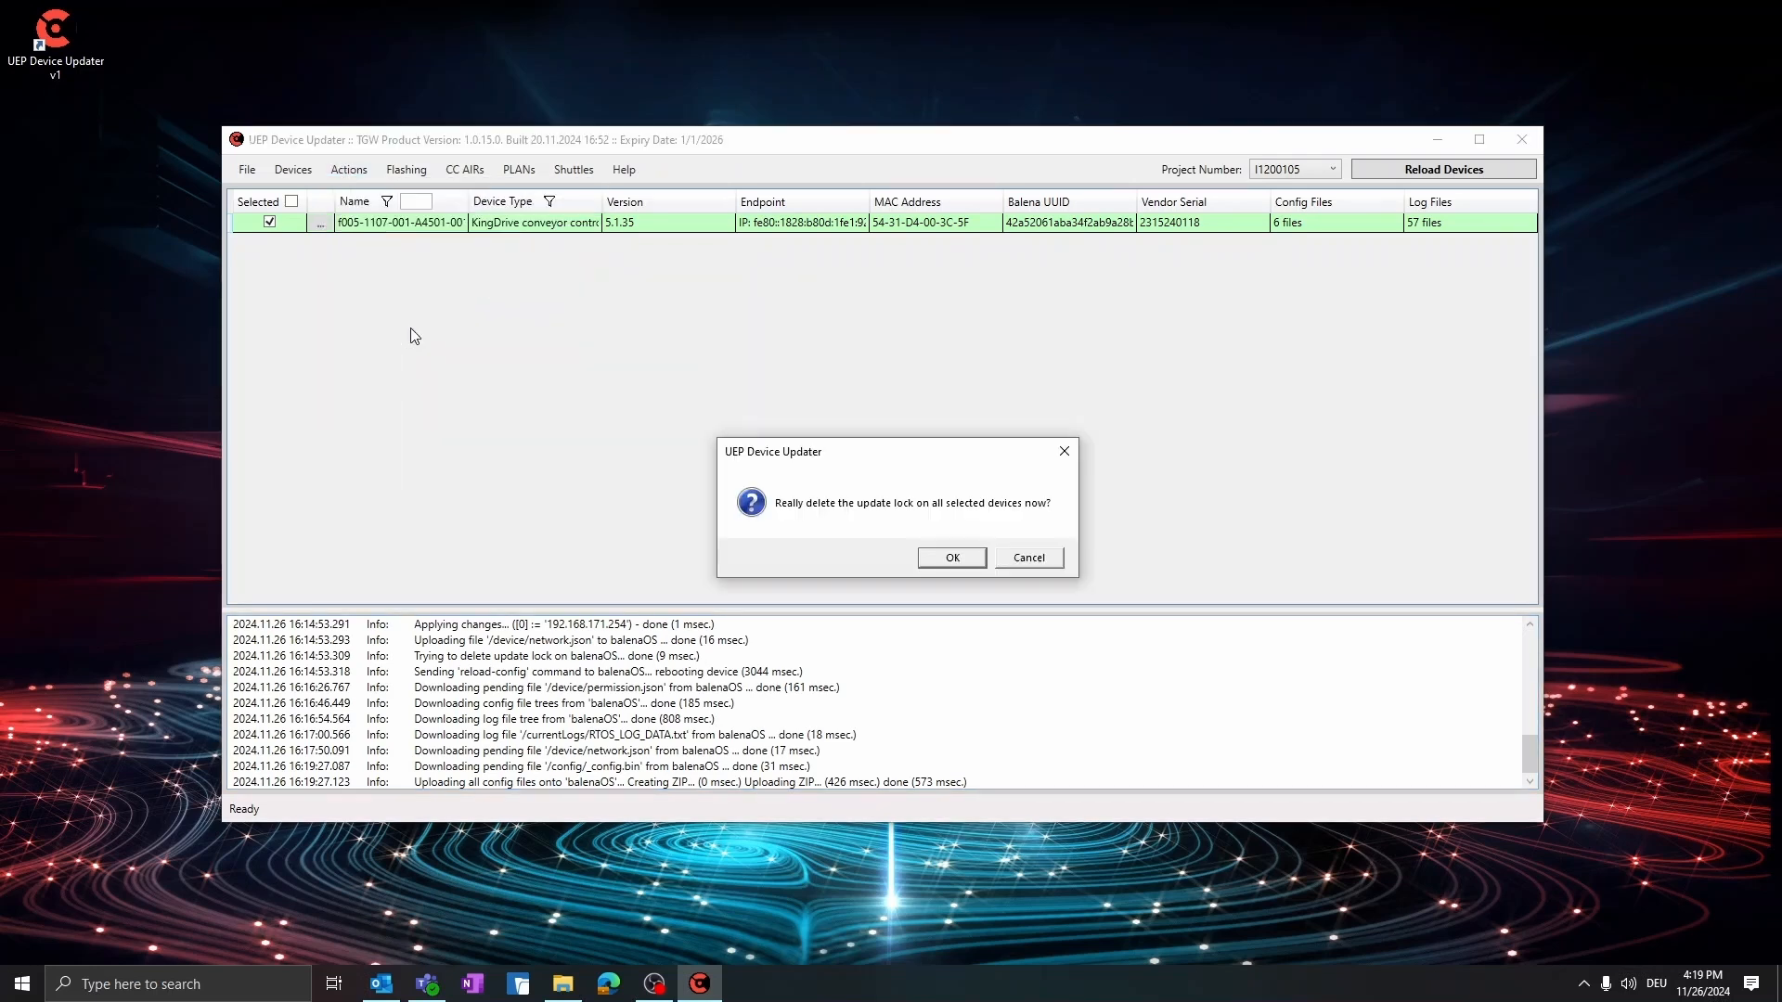
click(965, 562)
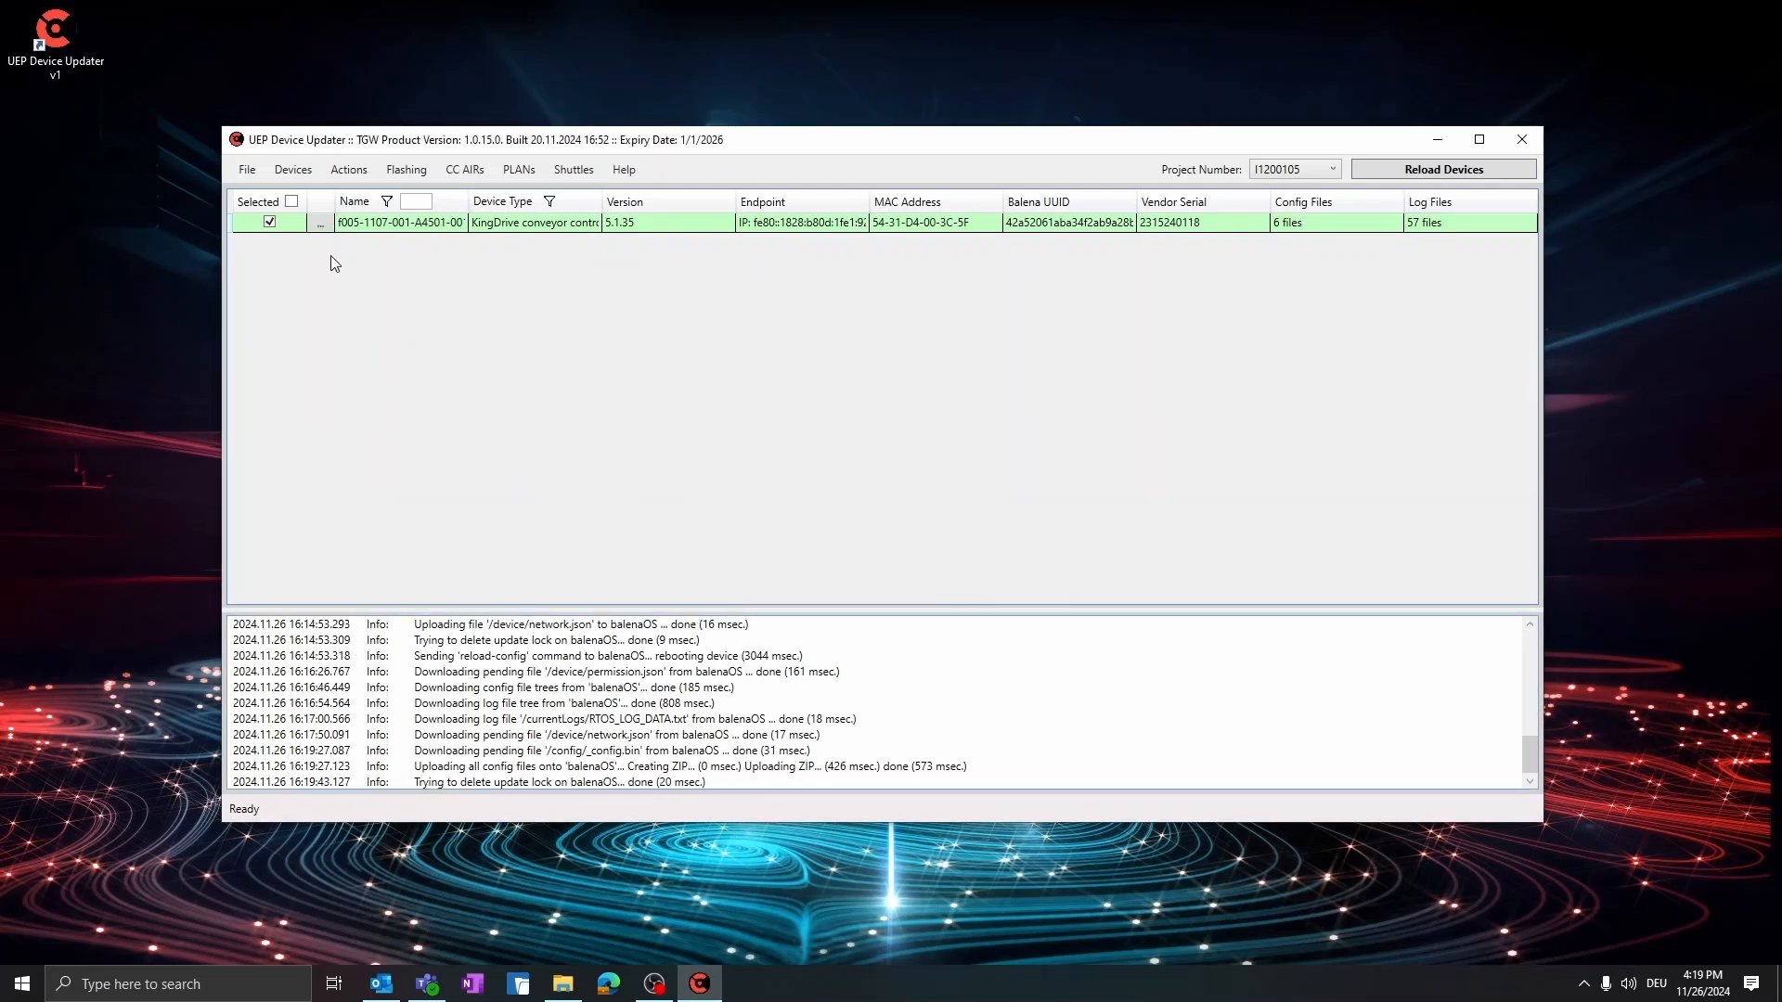
Send the 'Reload Configuration' command to the selected device and confirm it
click(345, 172)
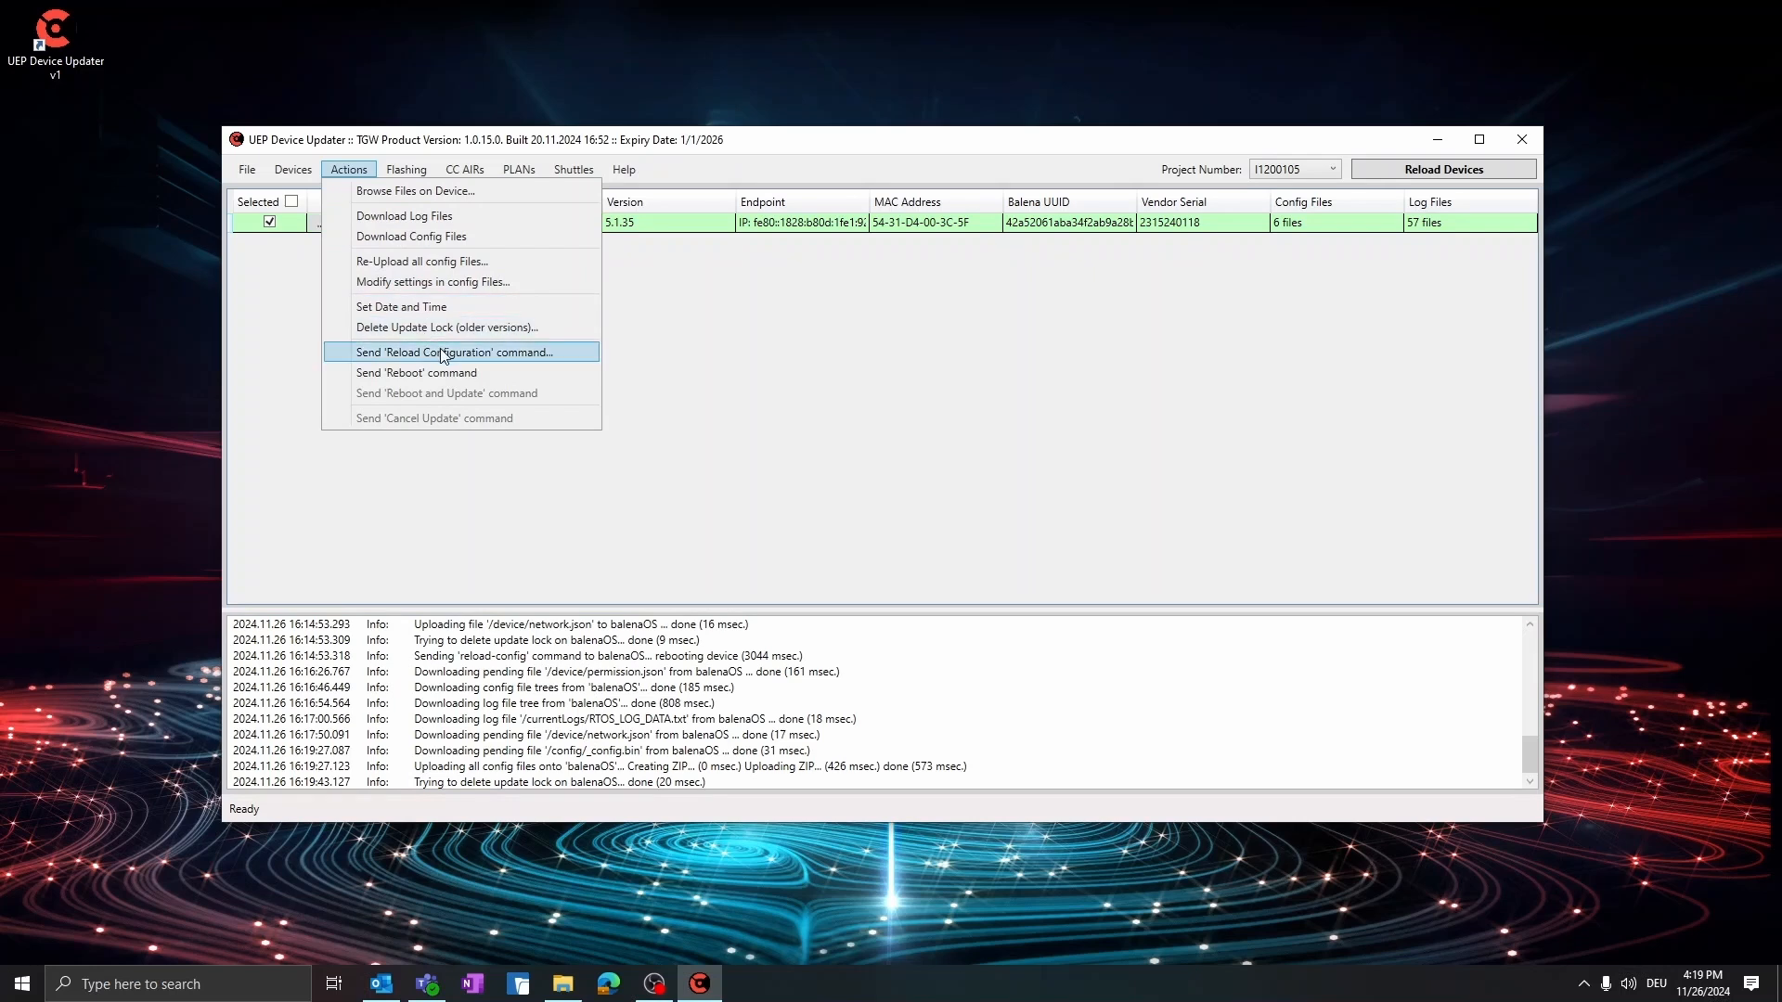
click(570, 357)
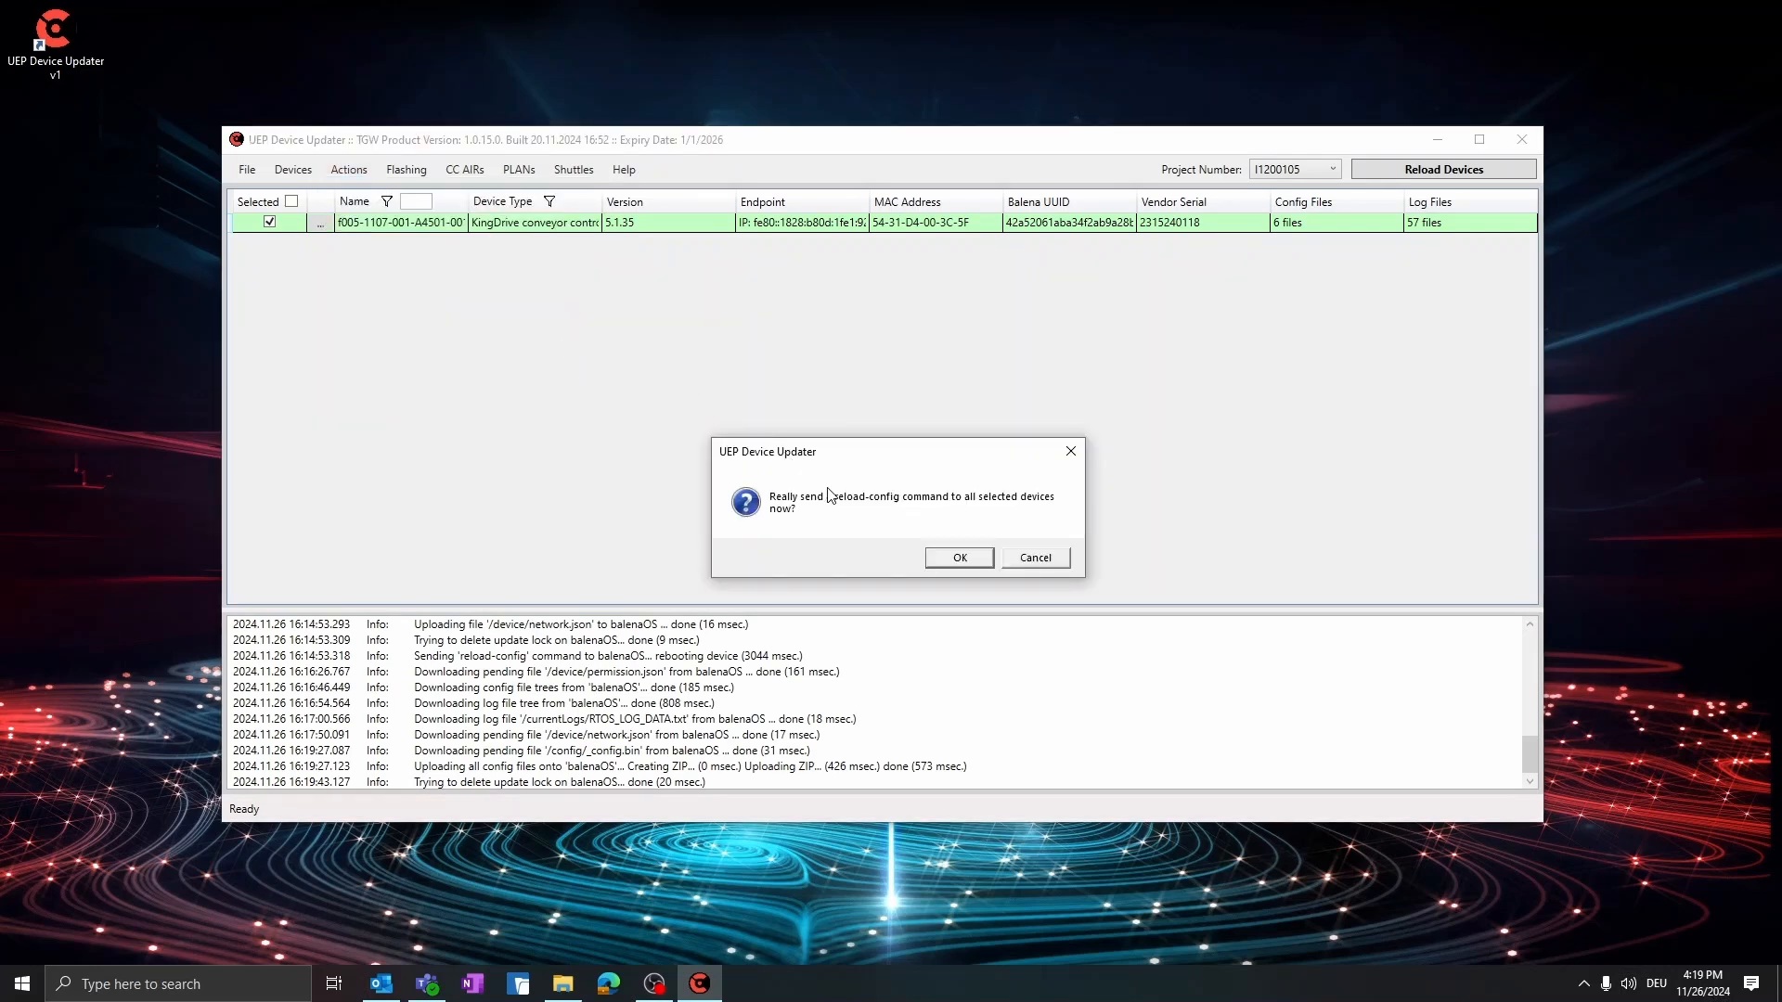
click(957, 558)
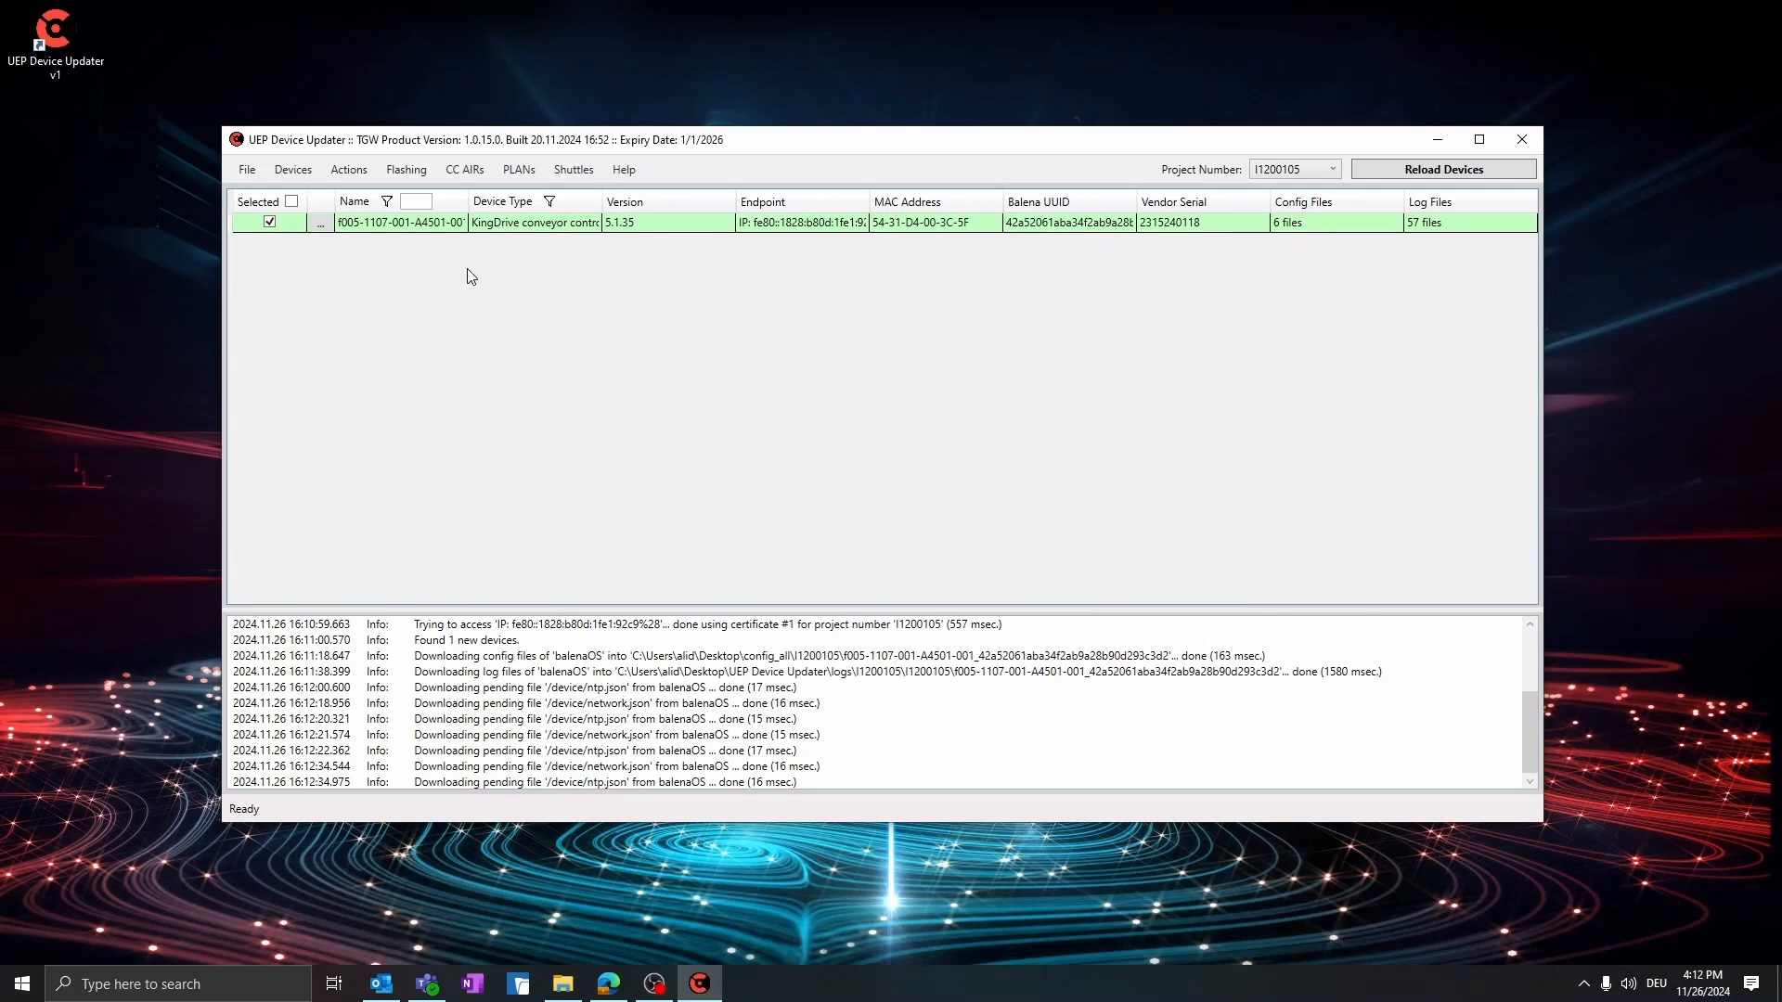
Modify the selected device's ntp.json config file, setting ntpServers to 192.168.168.254, and apply the change
click(349, 169)
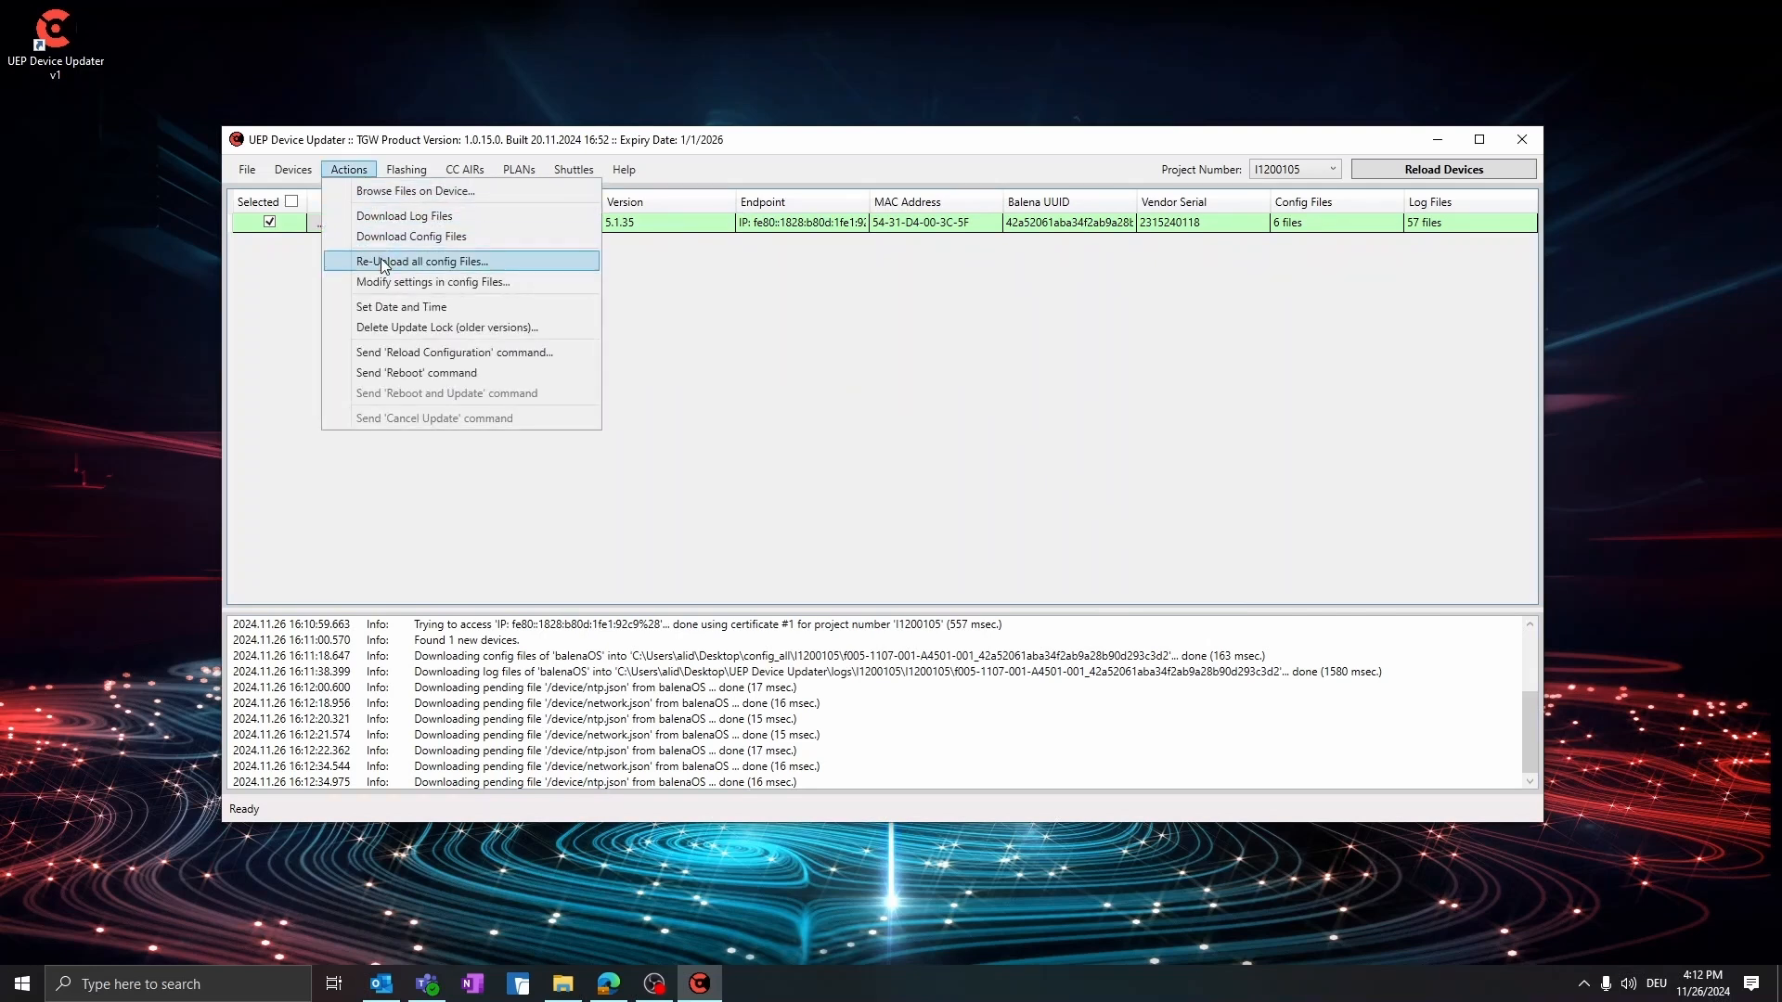
click(410, 281)
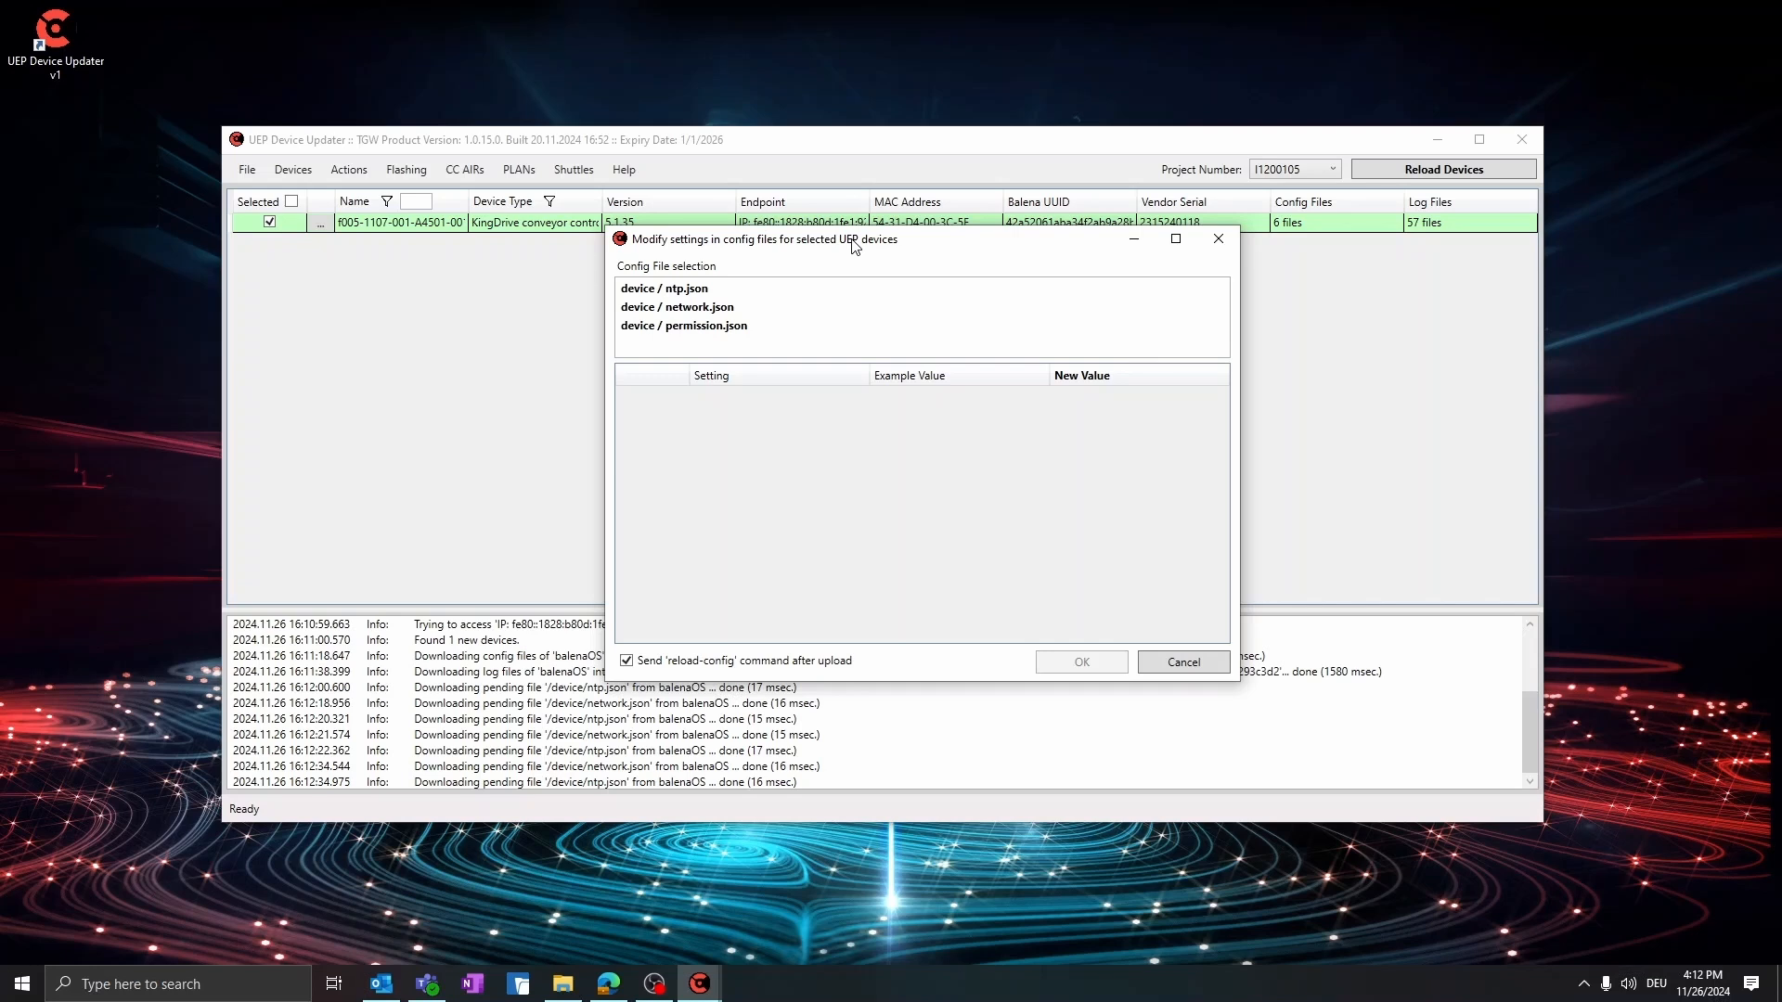
click(708, 293)
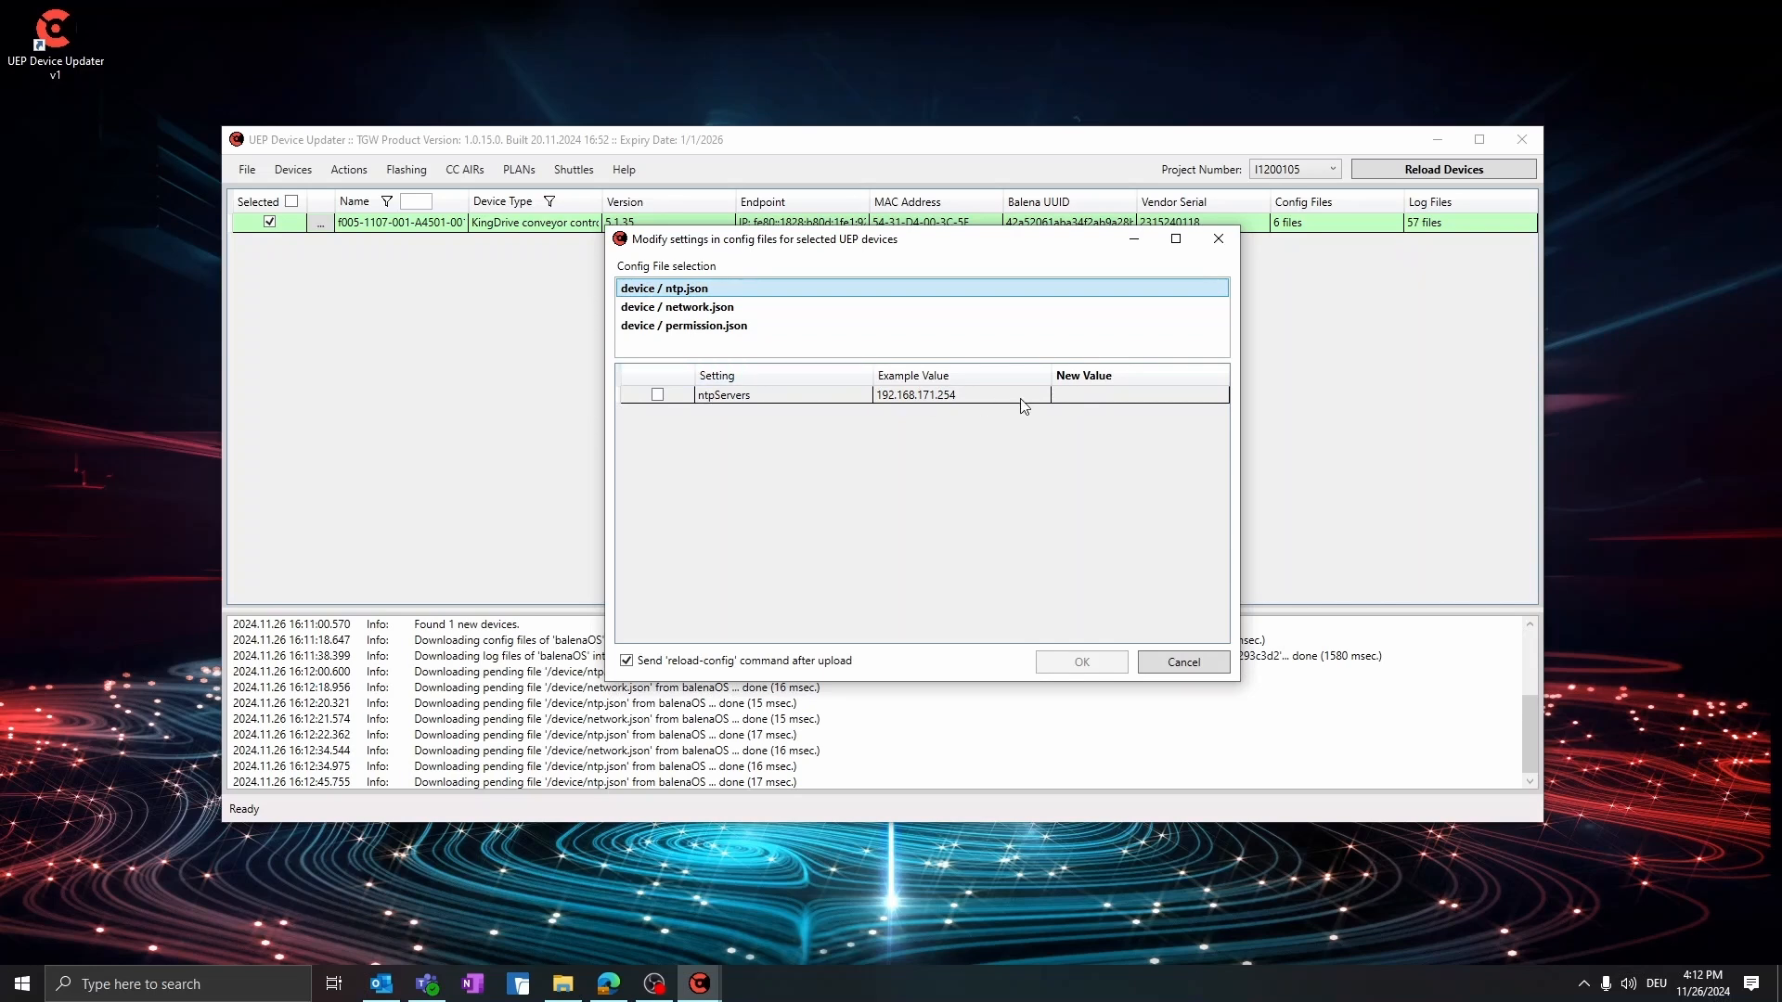
click(1094, 395)
text(192)
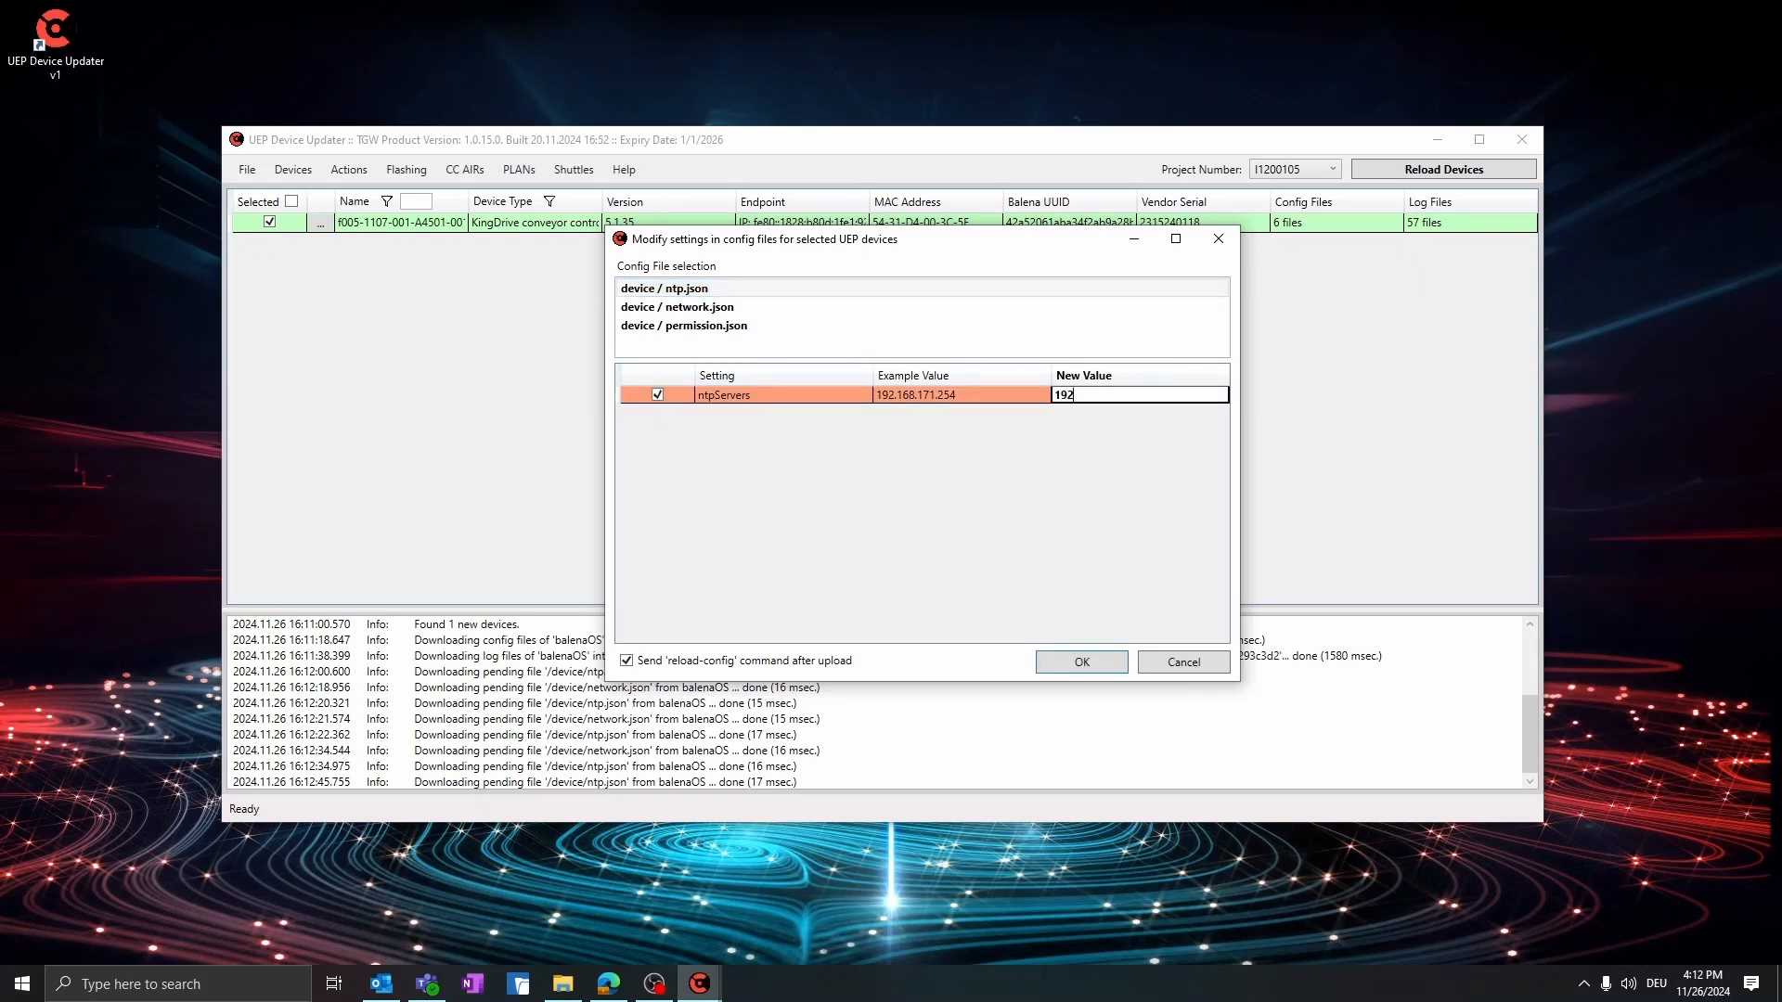
text(.168.168.254)
click(1079, 663)
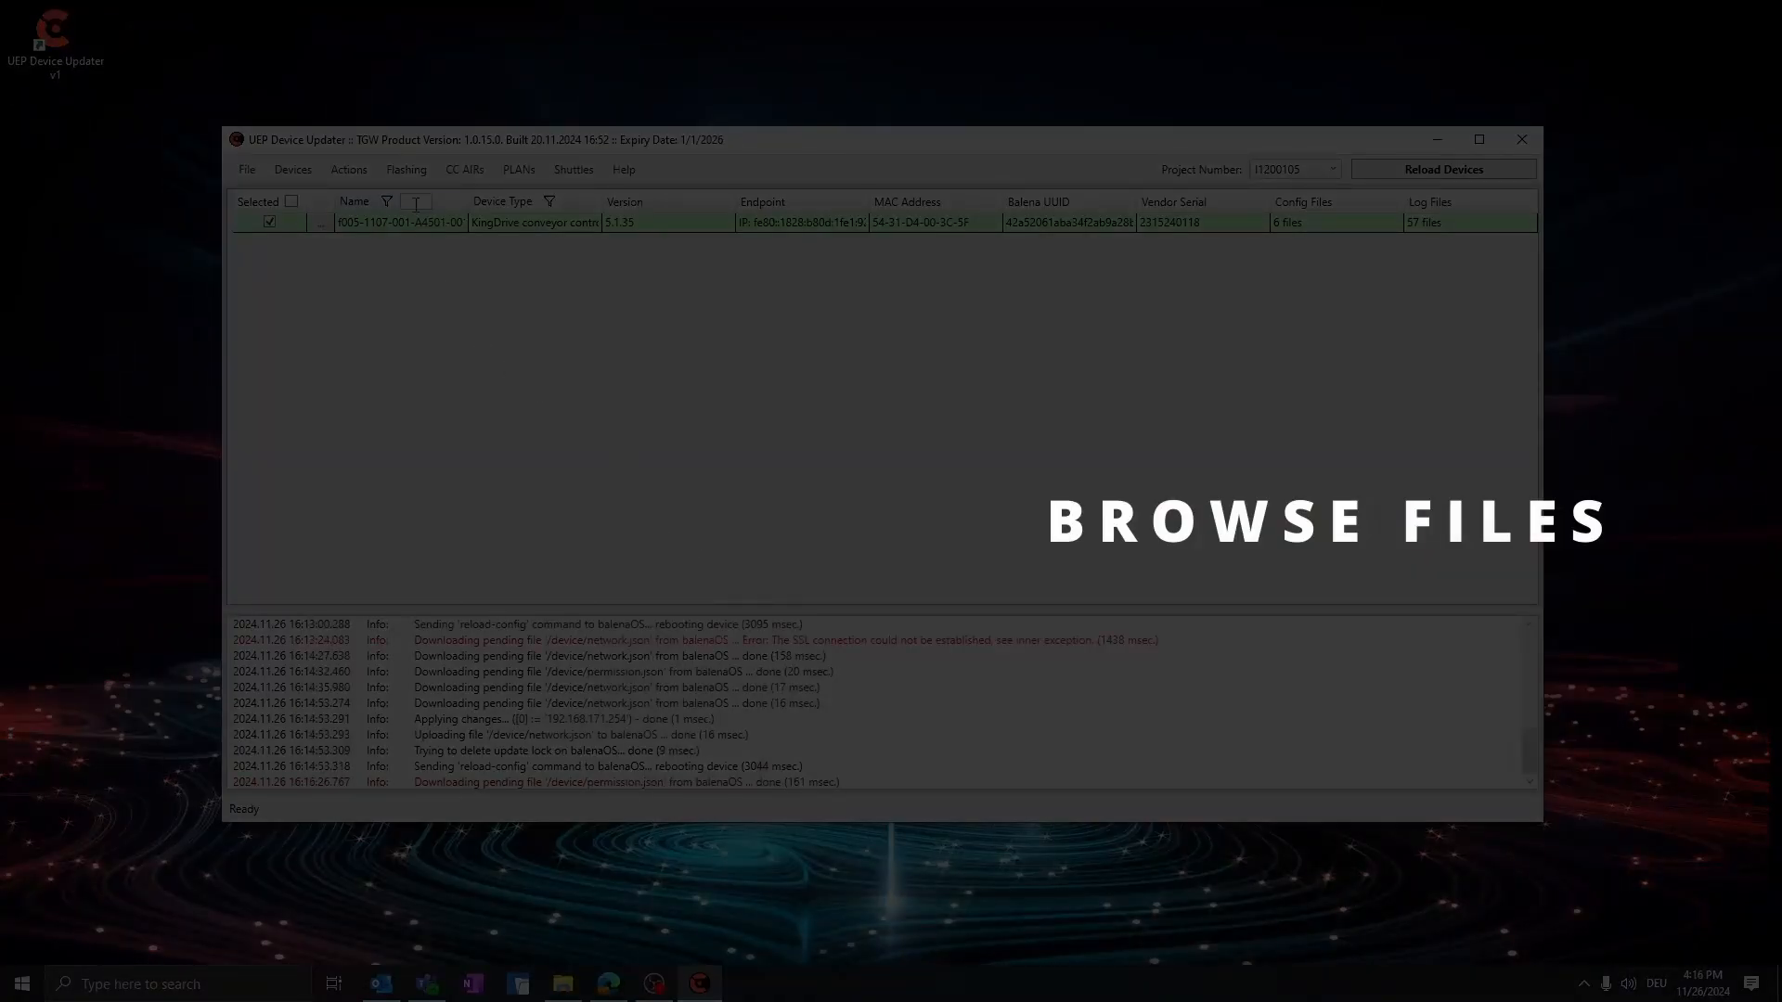
Browse the files stored on the KingDrive conveyor controller
click(350, 171)
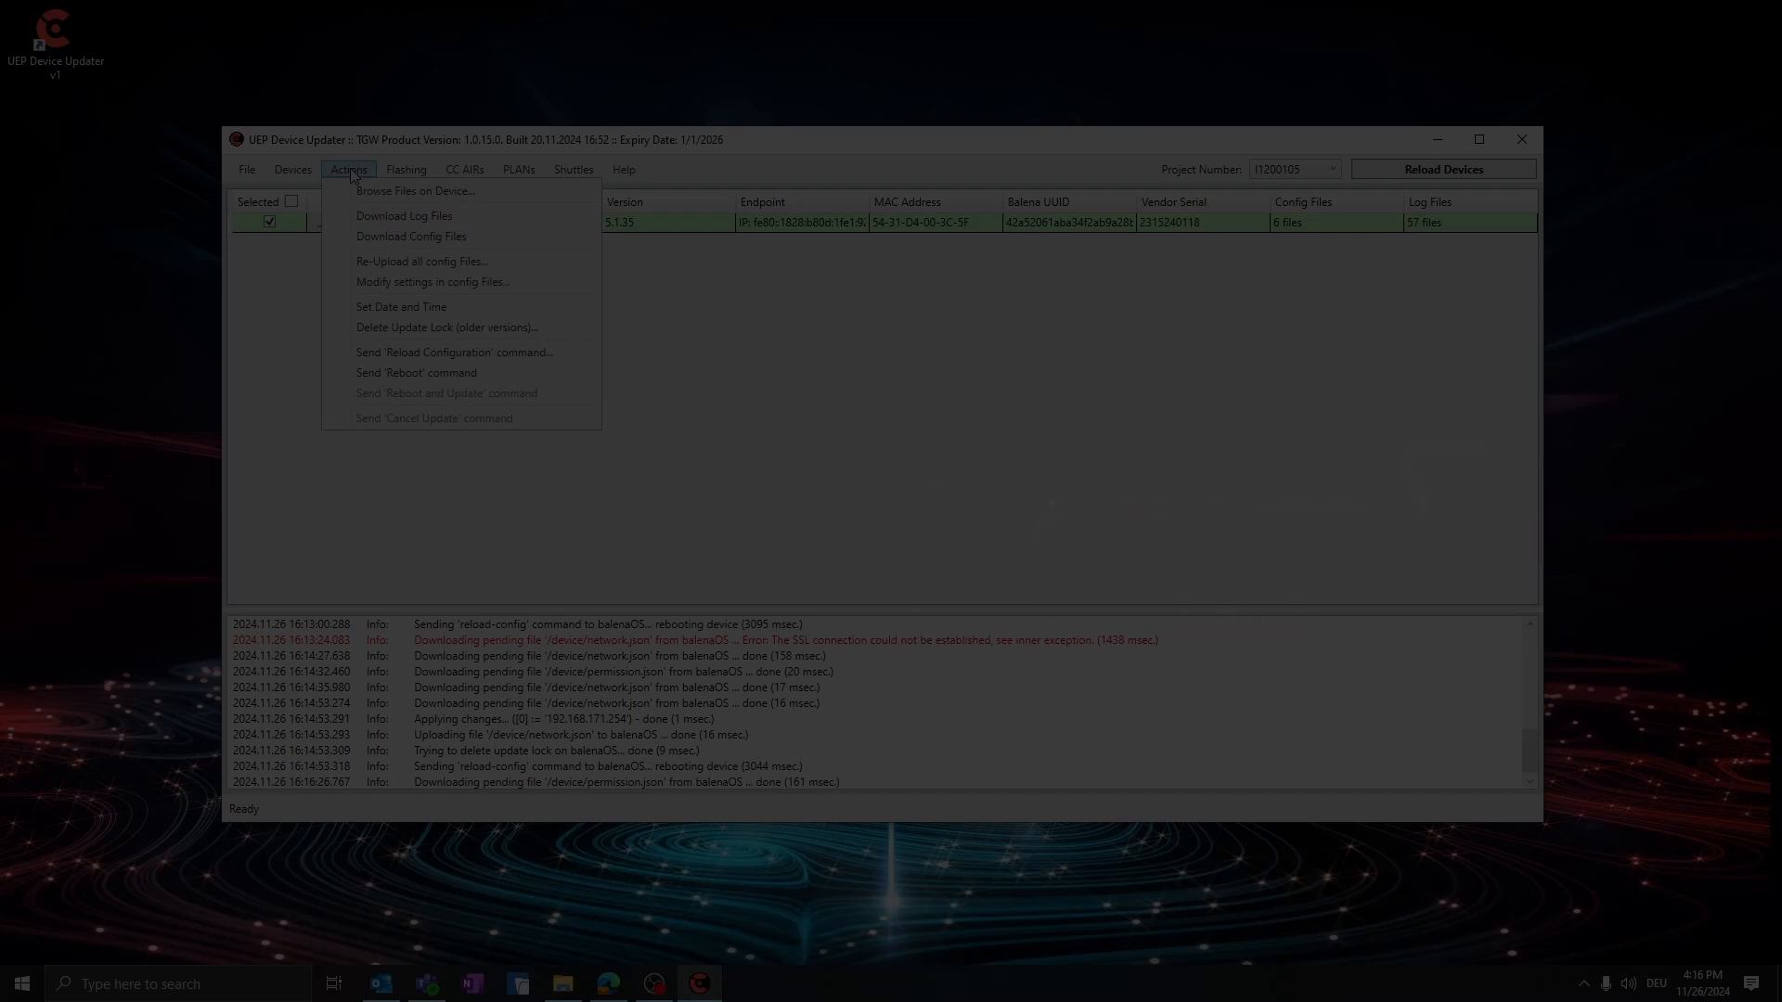
click(351, 171)
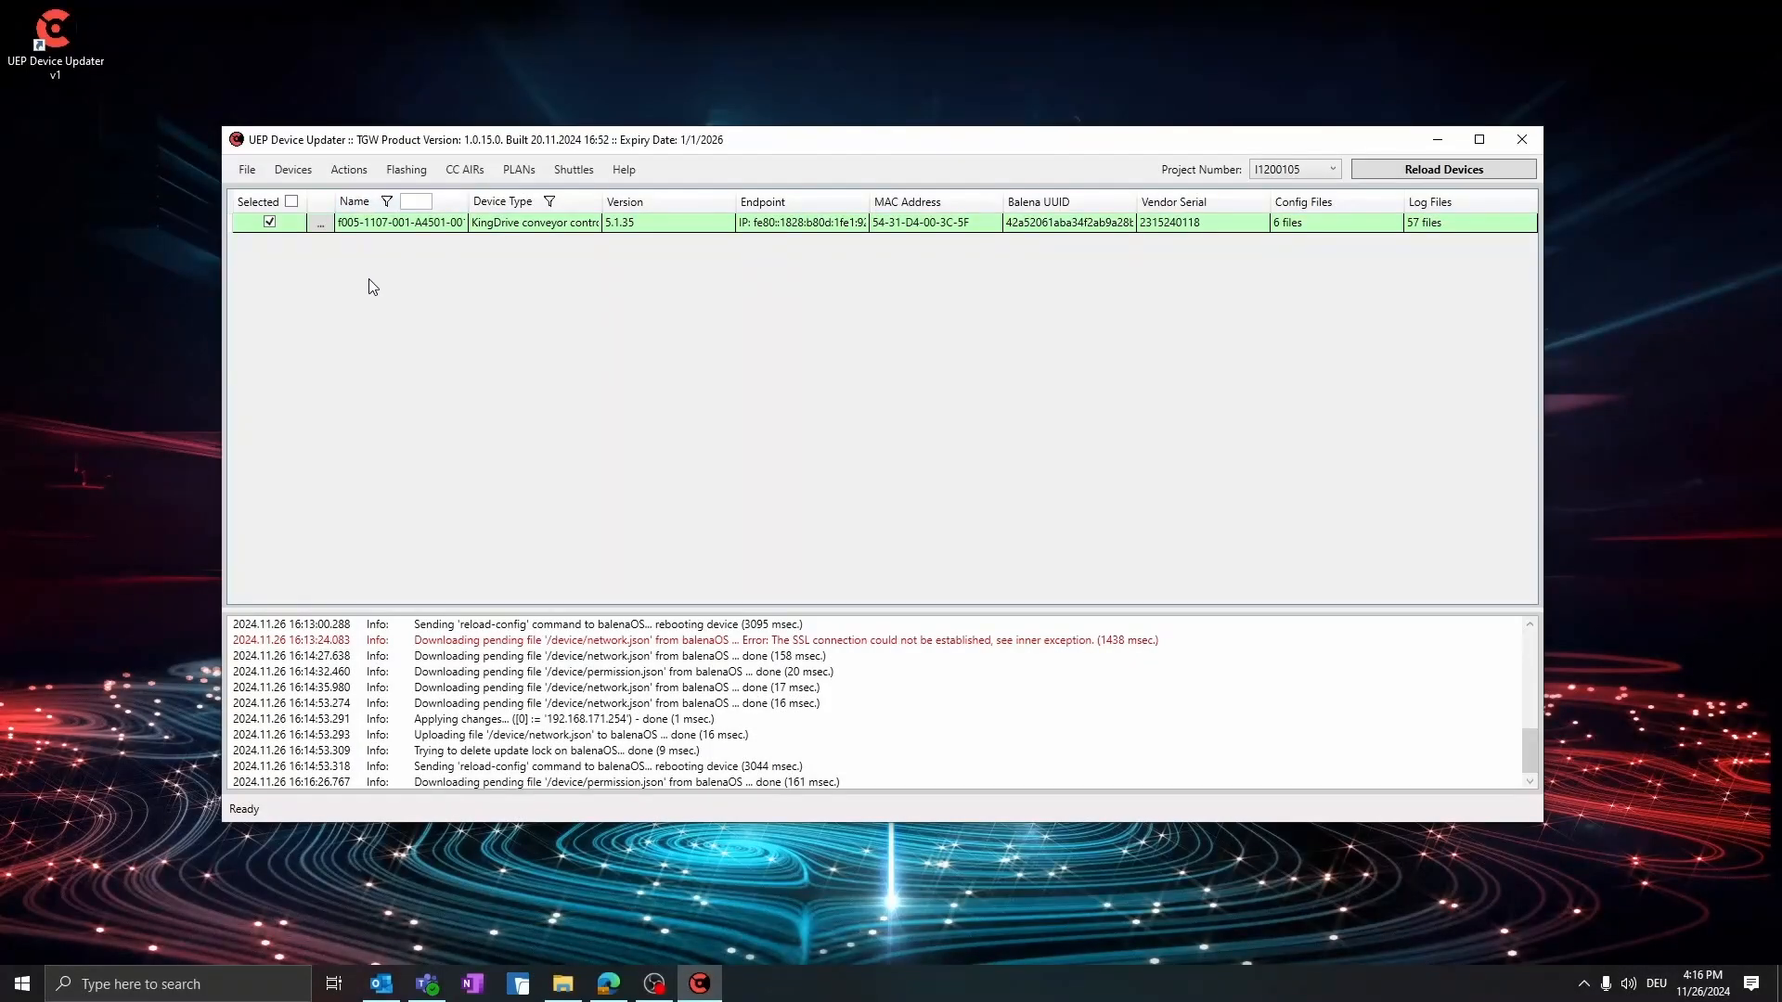
click(320, 223)
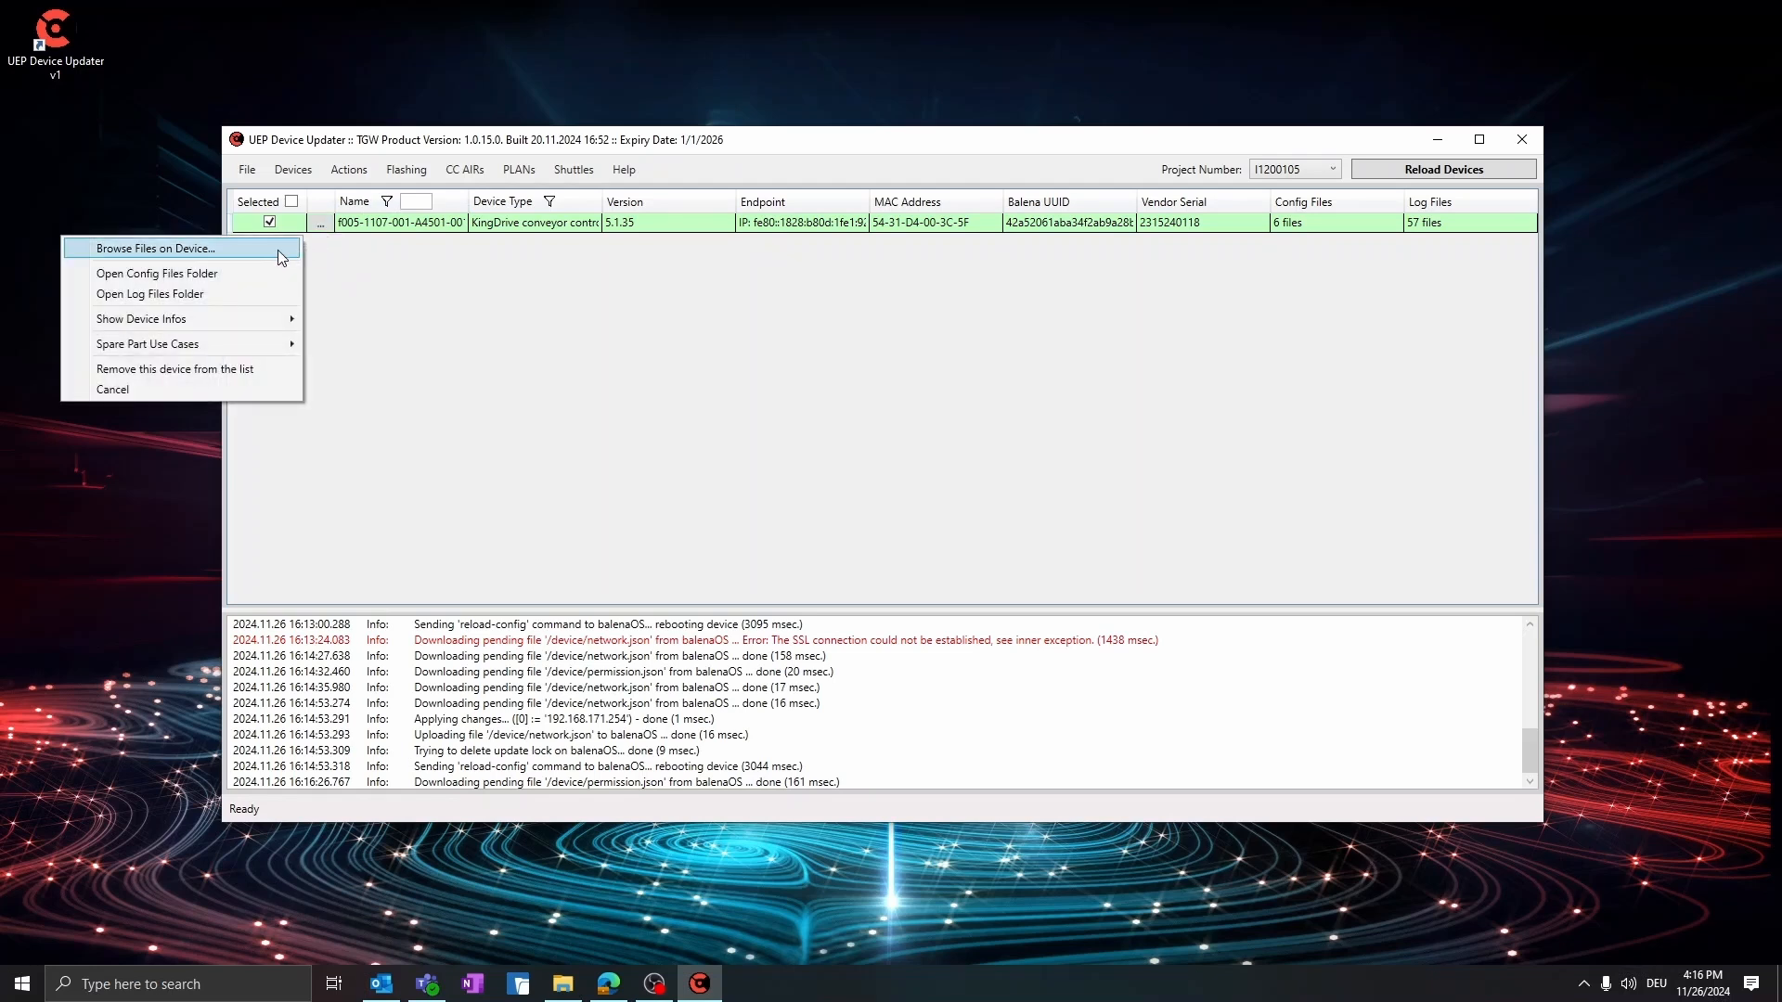
click(247, 249)
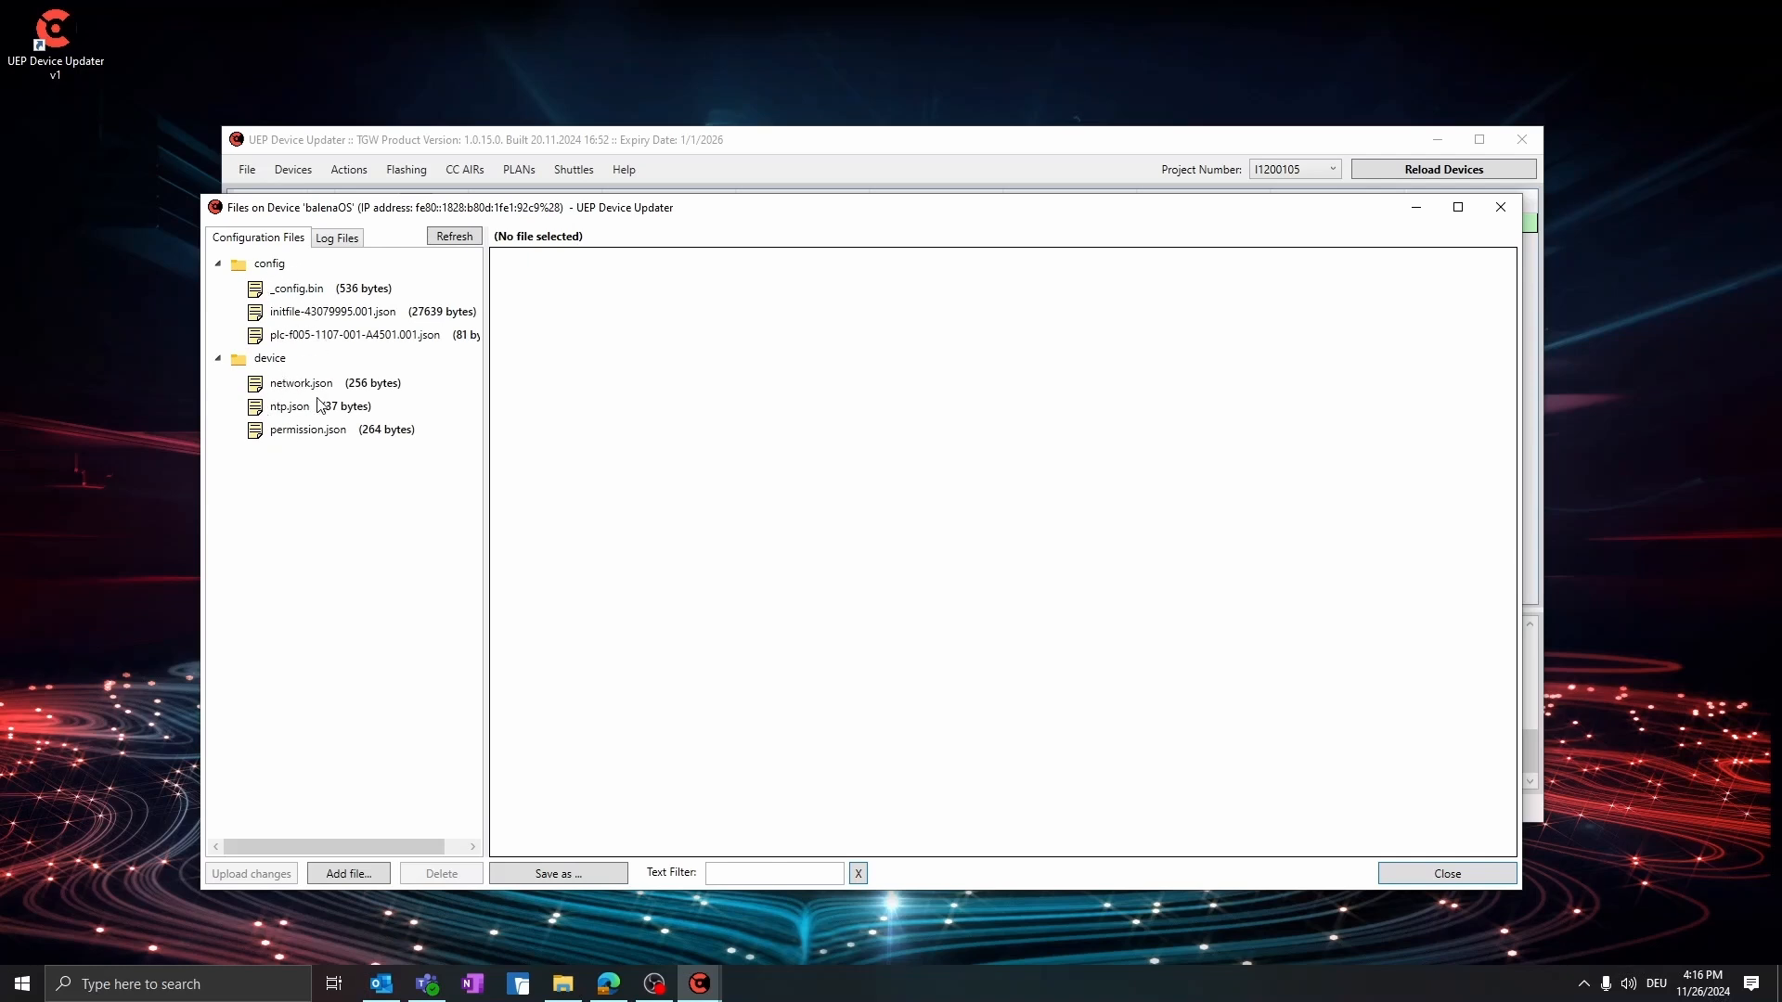
View the log file RTOS_LOG_DATA.txt in the device's currentLogs folder and filter its text by "erro"
click(344, 240)
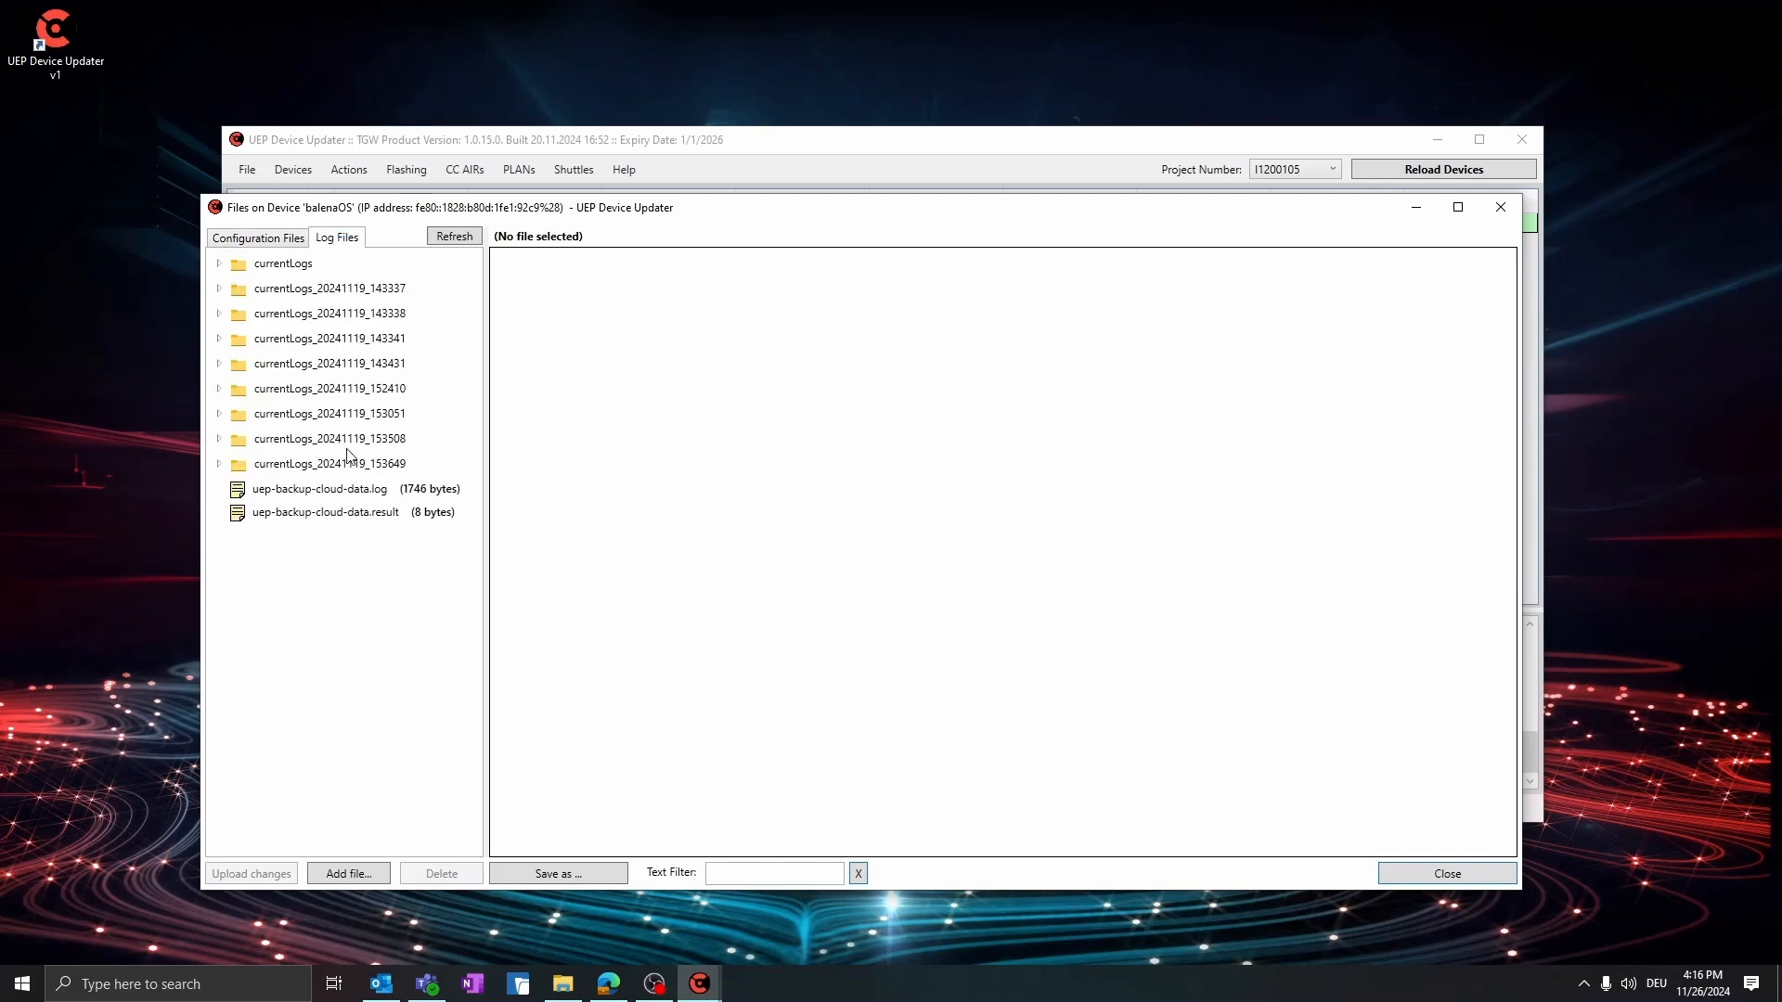
click(220, 264)
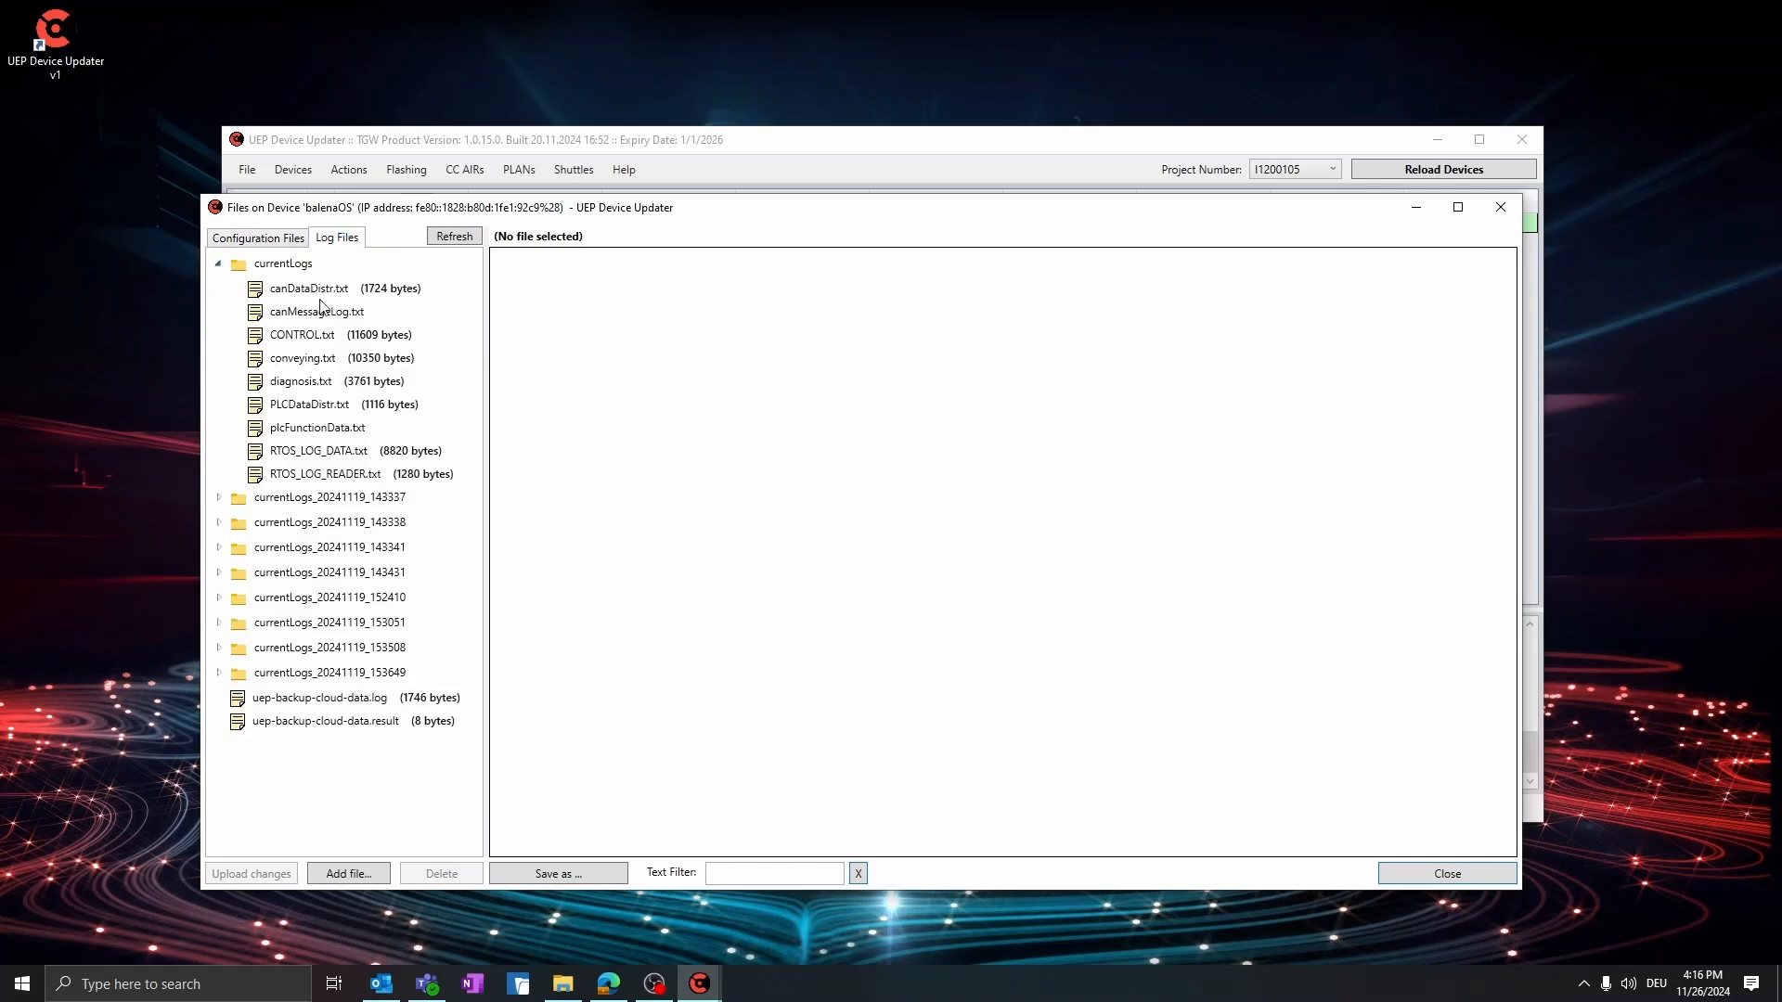
click(290, 452)
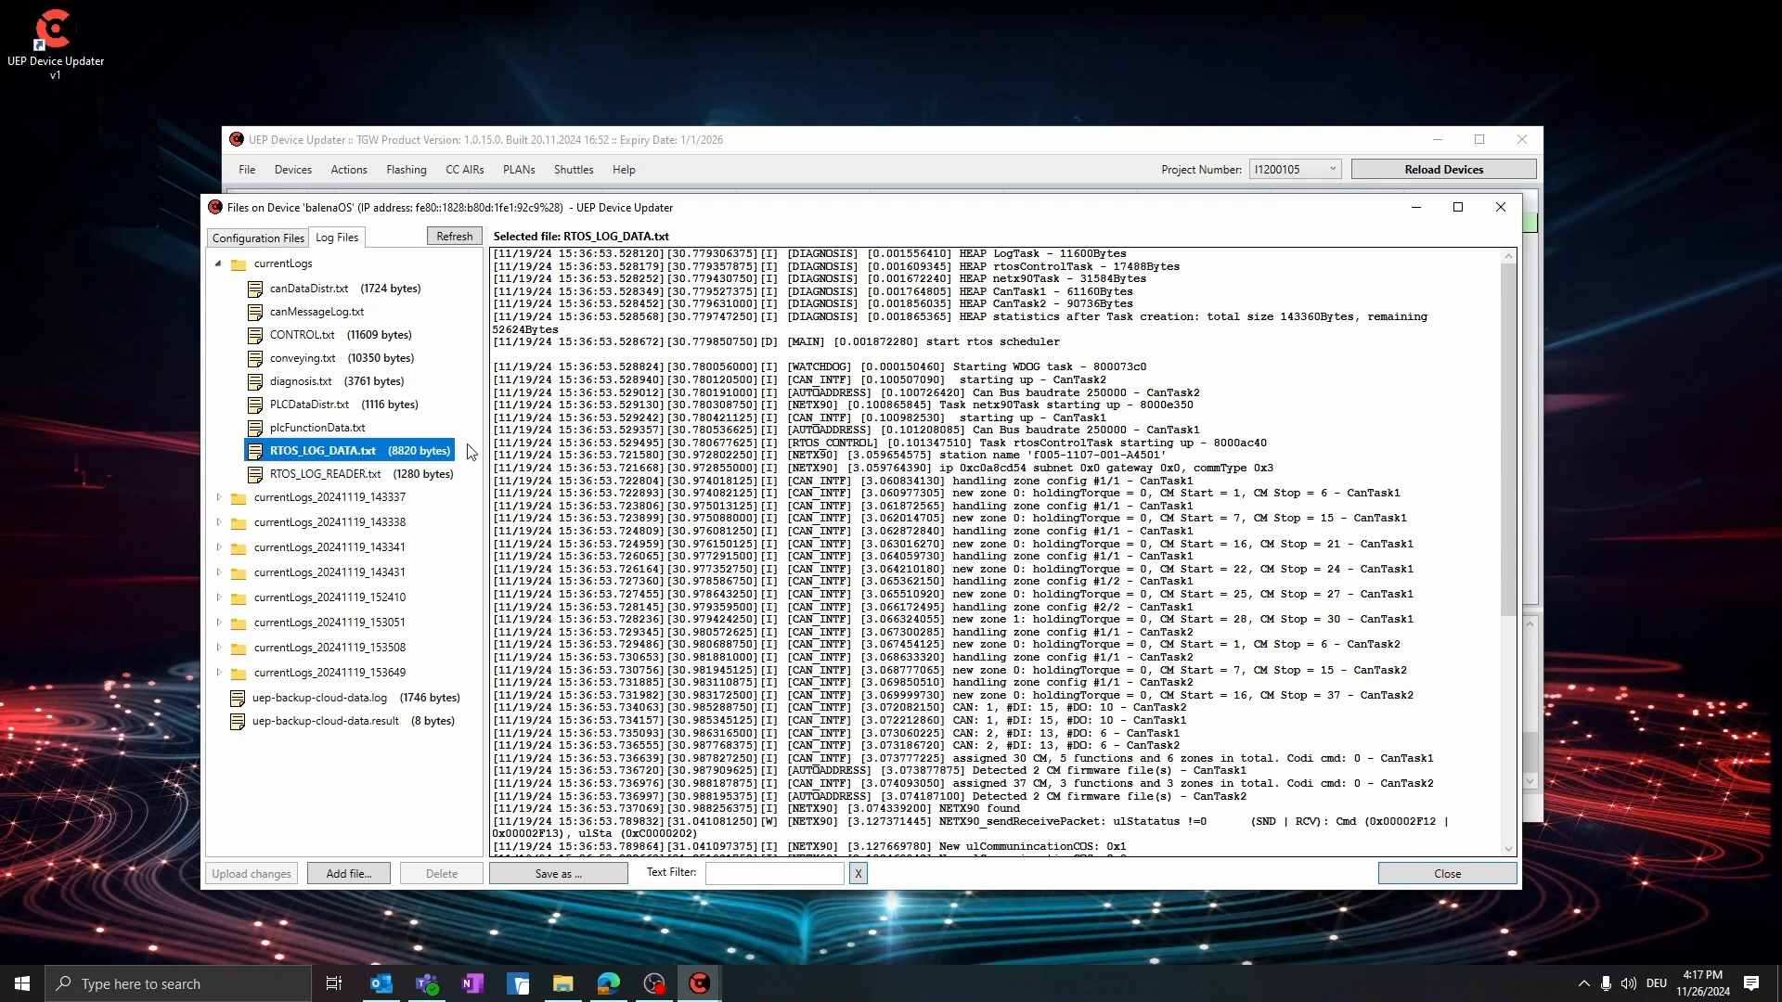
click(801, 870)
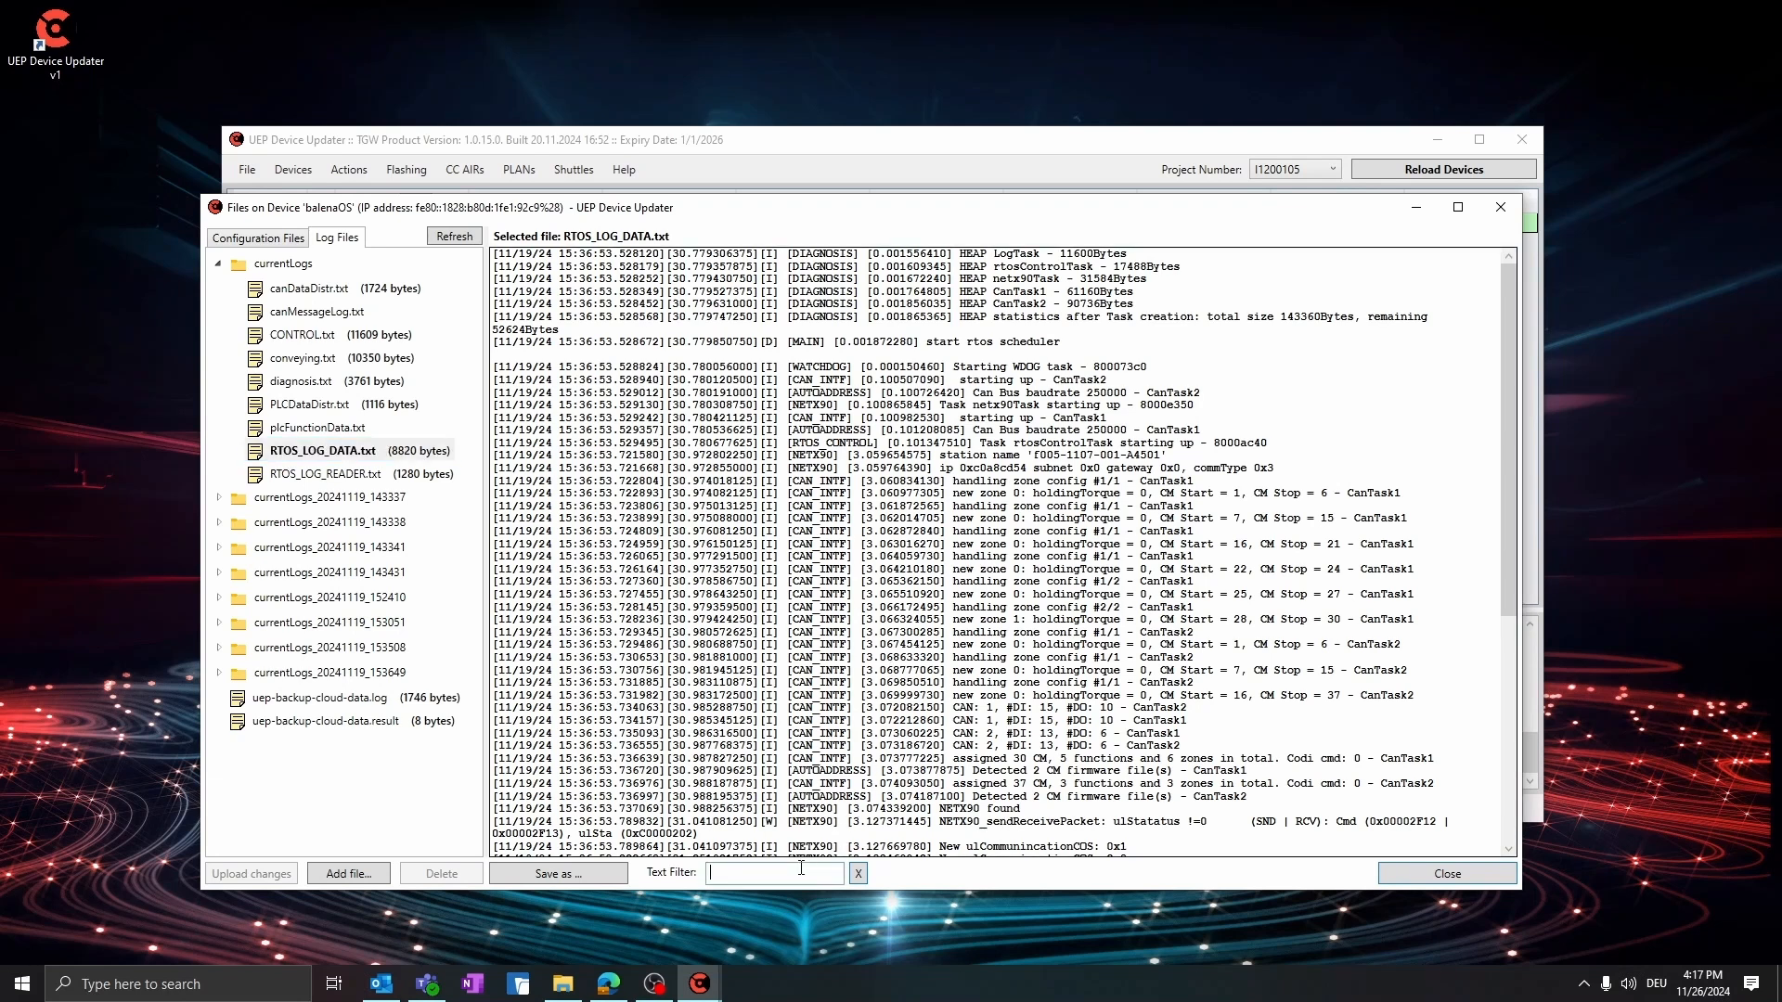
text(erro)
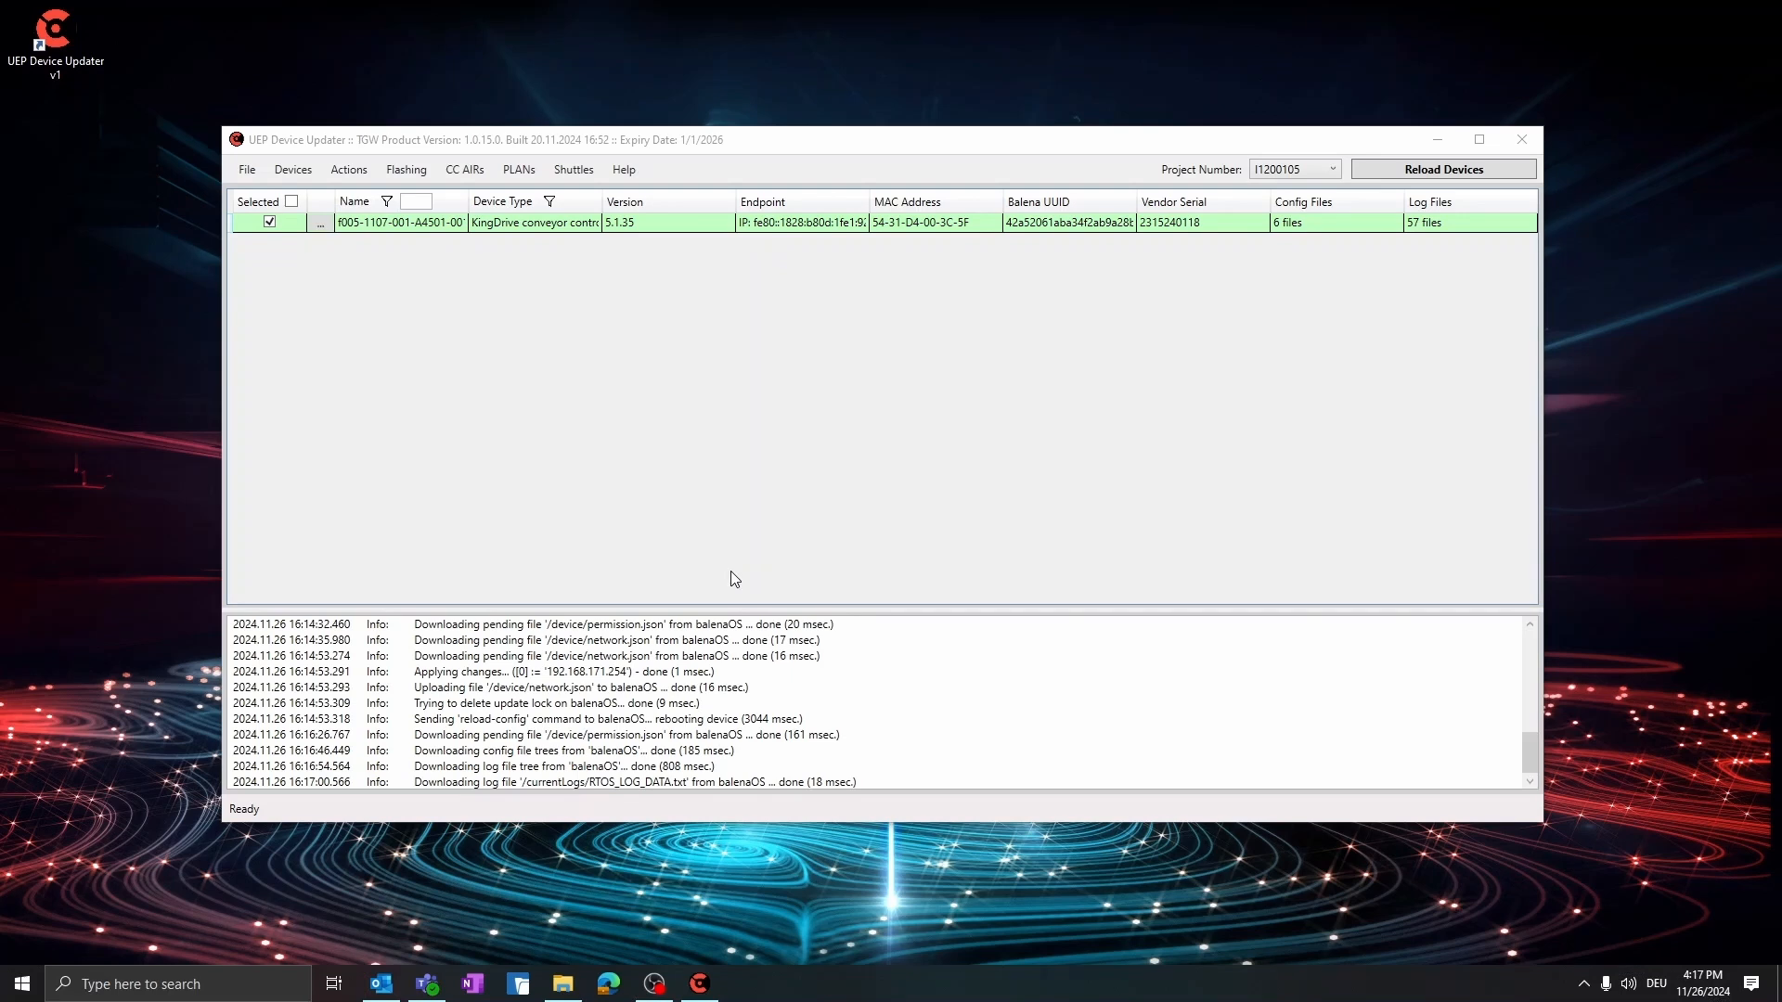
Open the device's CC-Web-Frontend and view the diagnostics of the newest CAN error and the "Configuration files found" entry
click(319, 224)
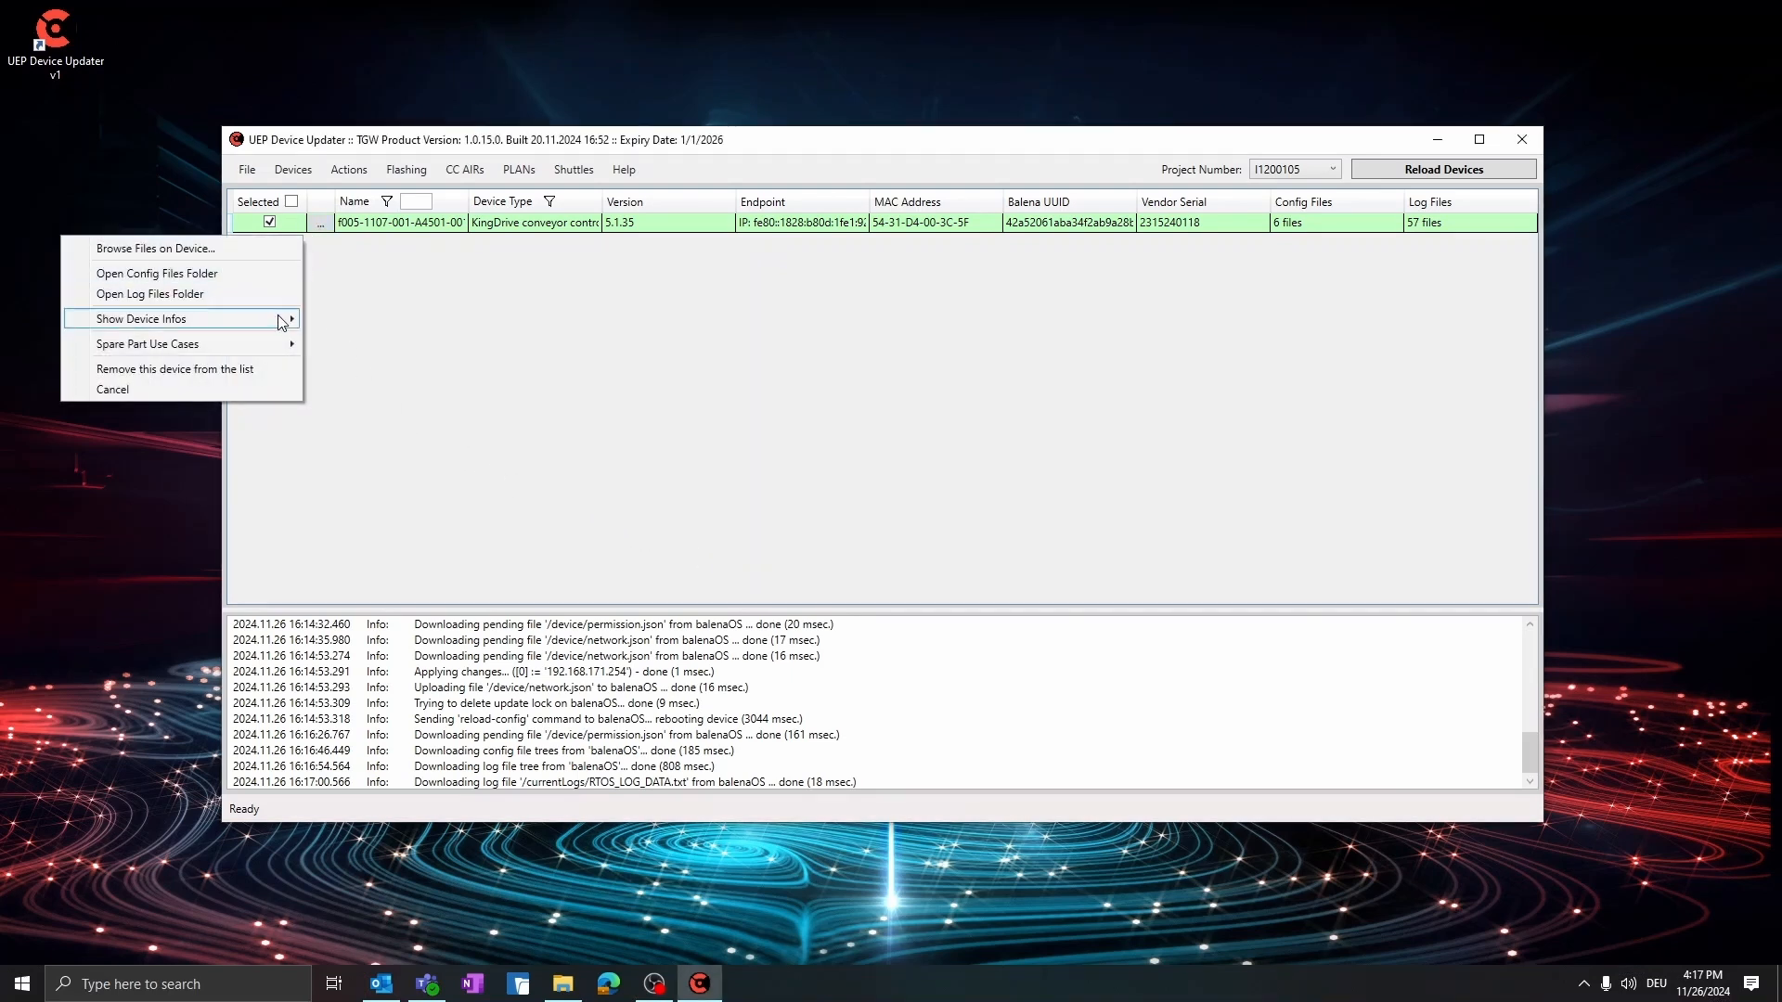
mouse_move(283, 320)
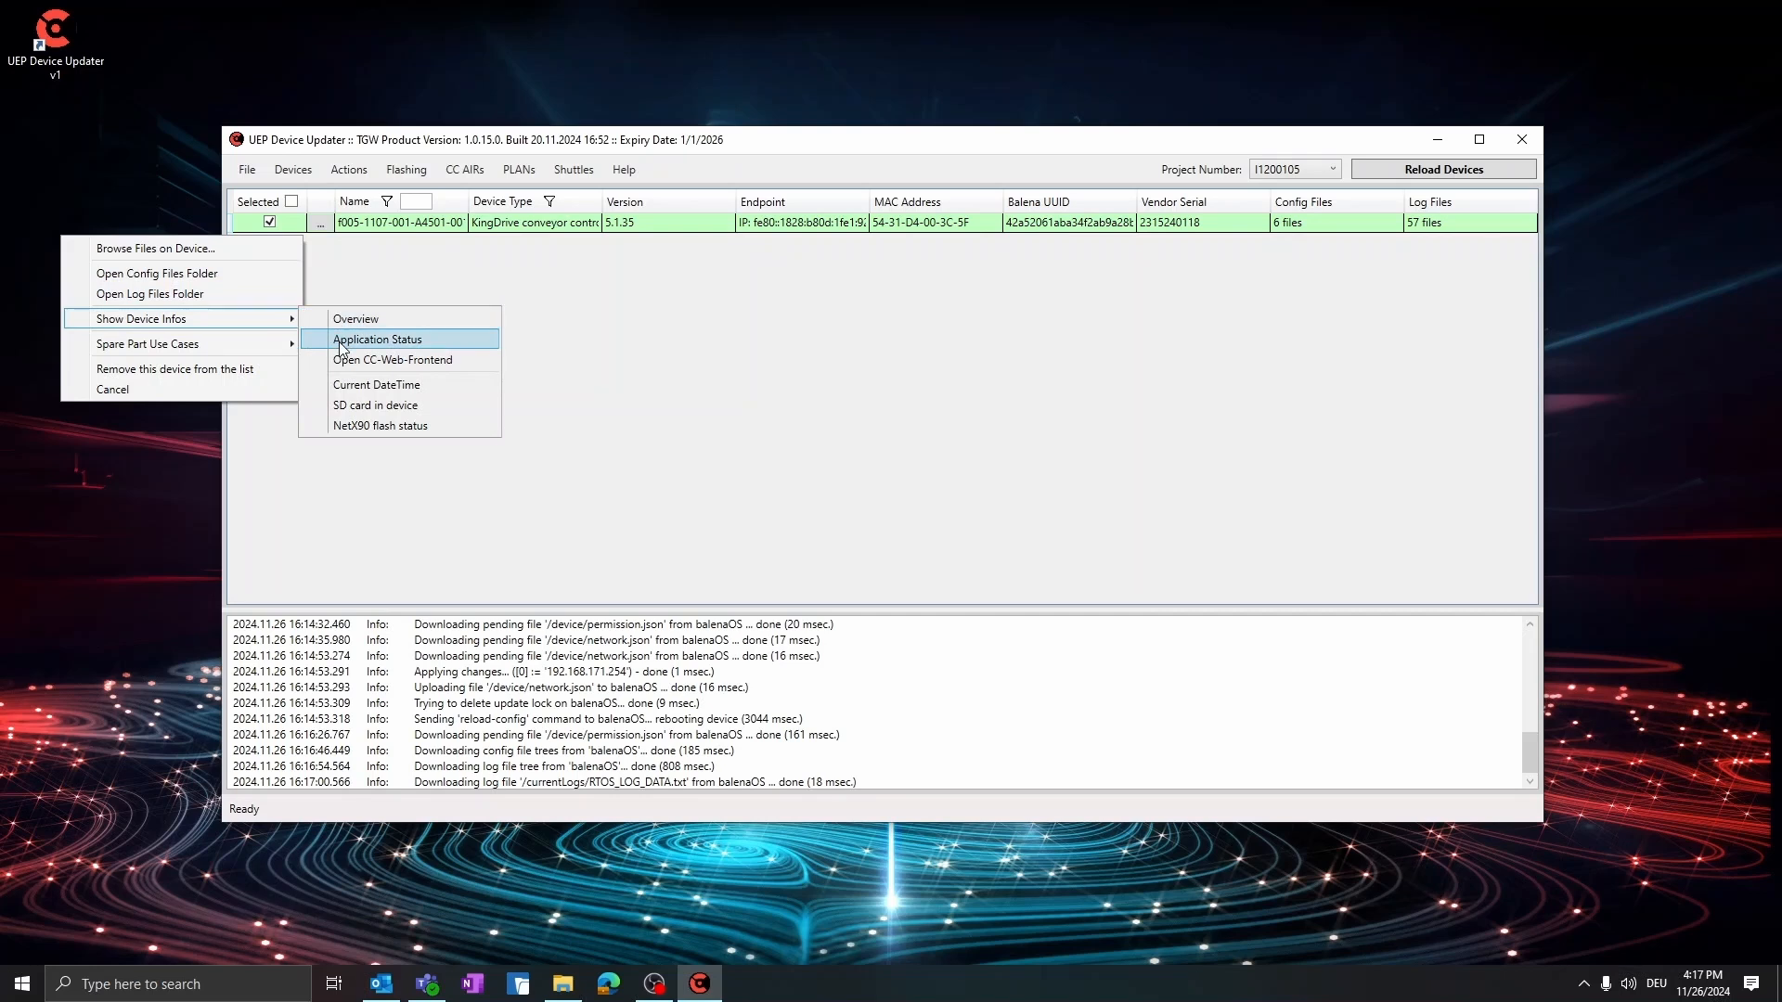
click(471, 365)
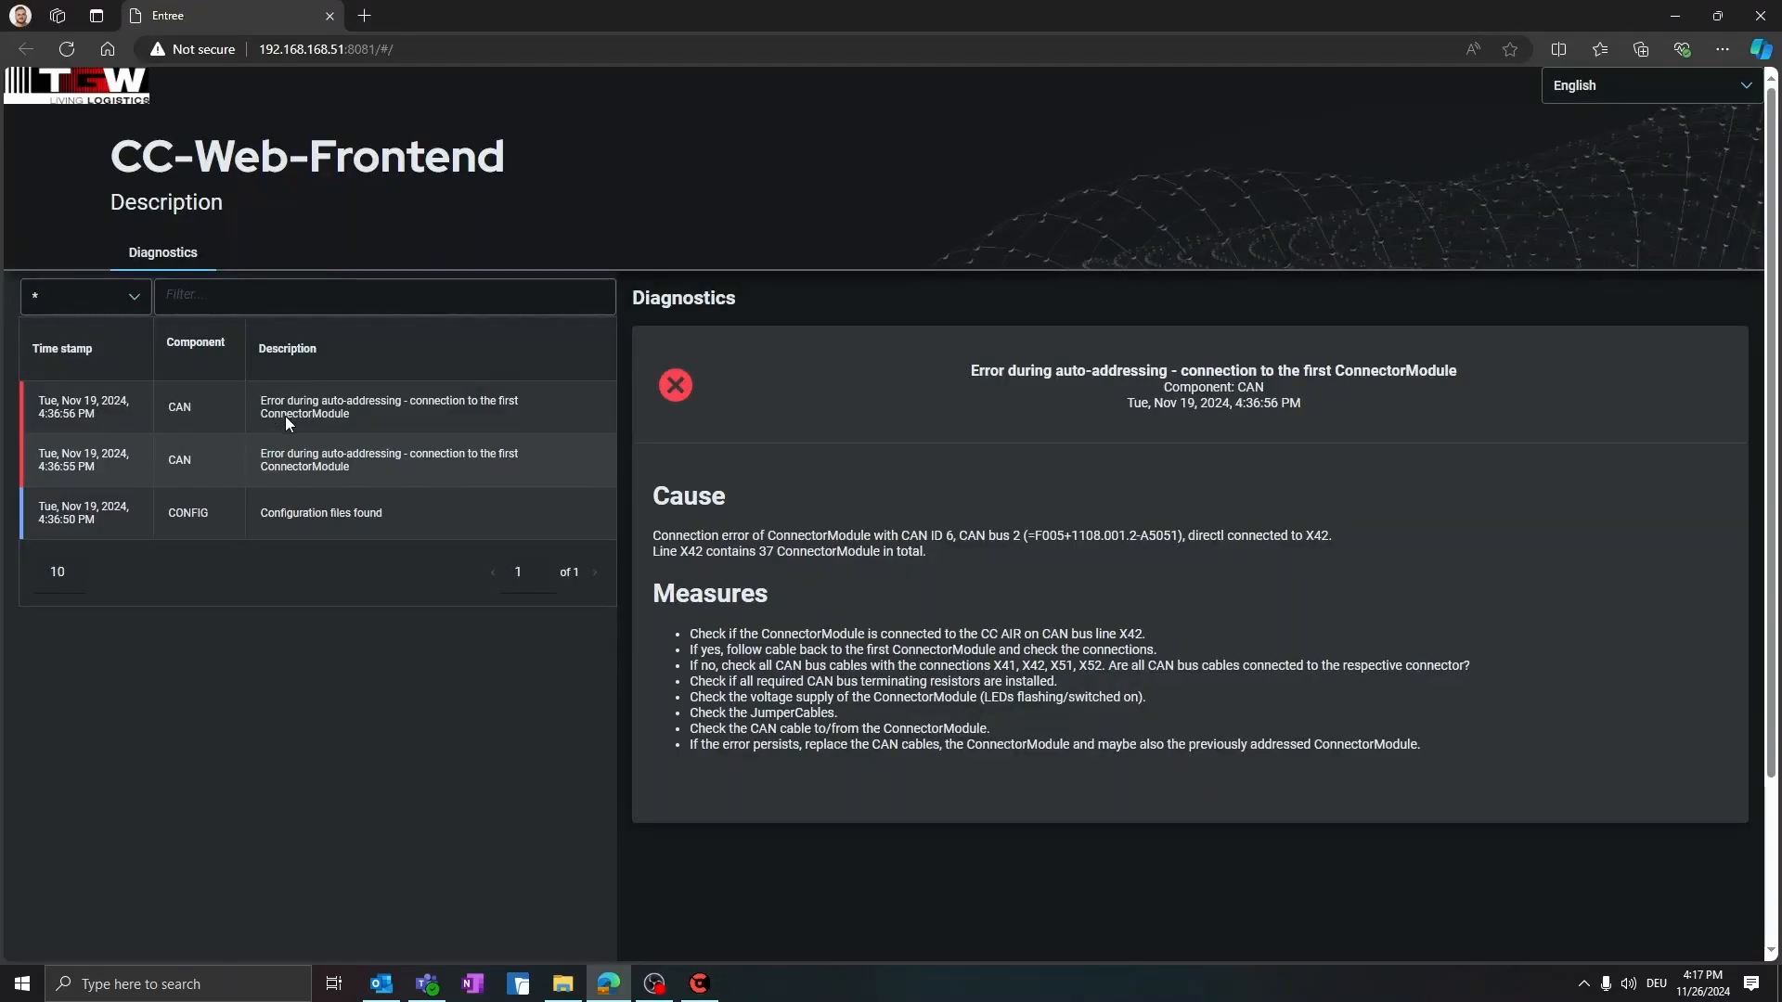
click(356, 409)
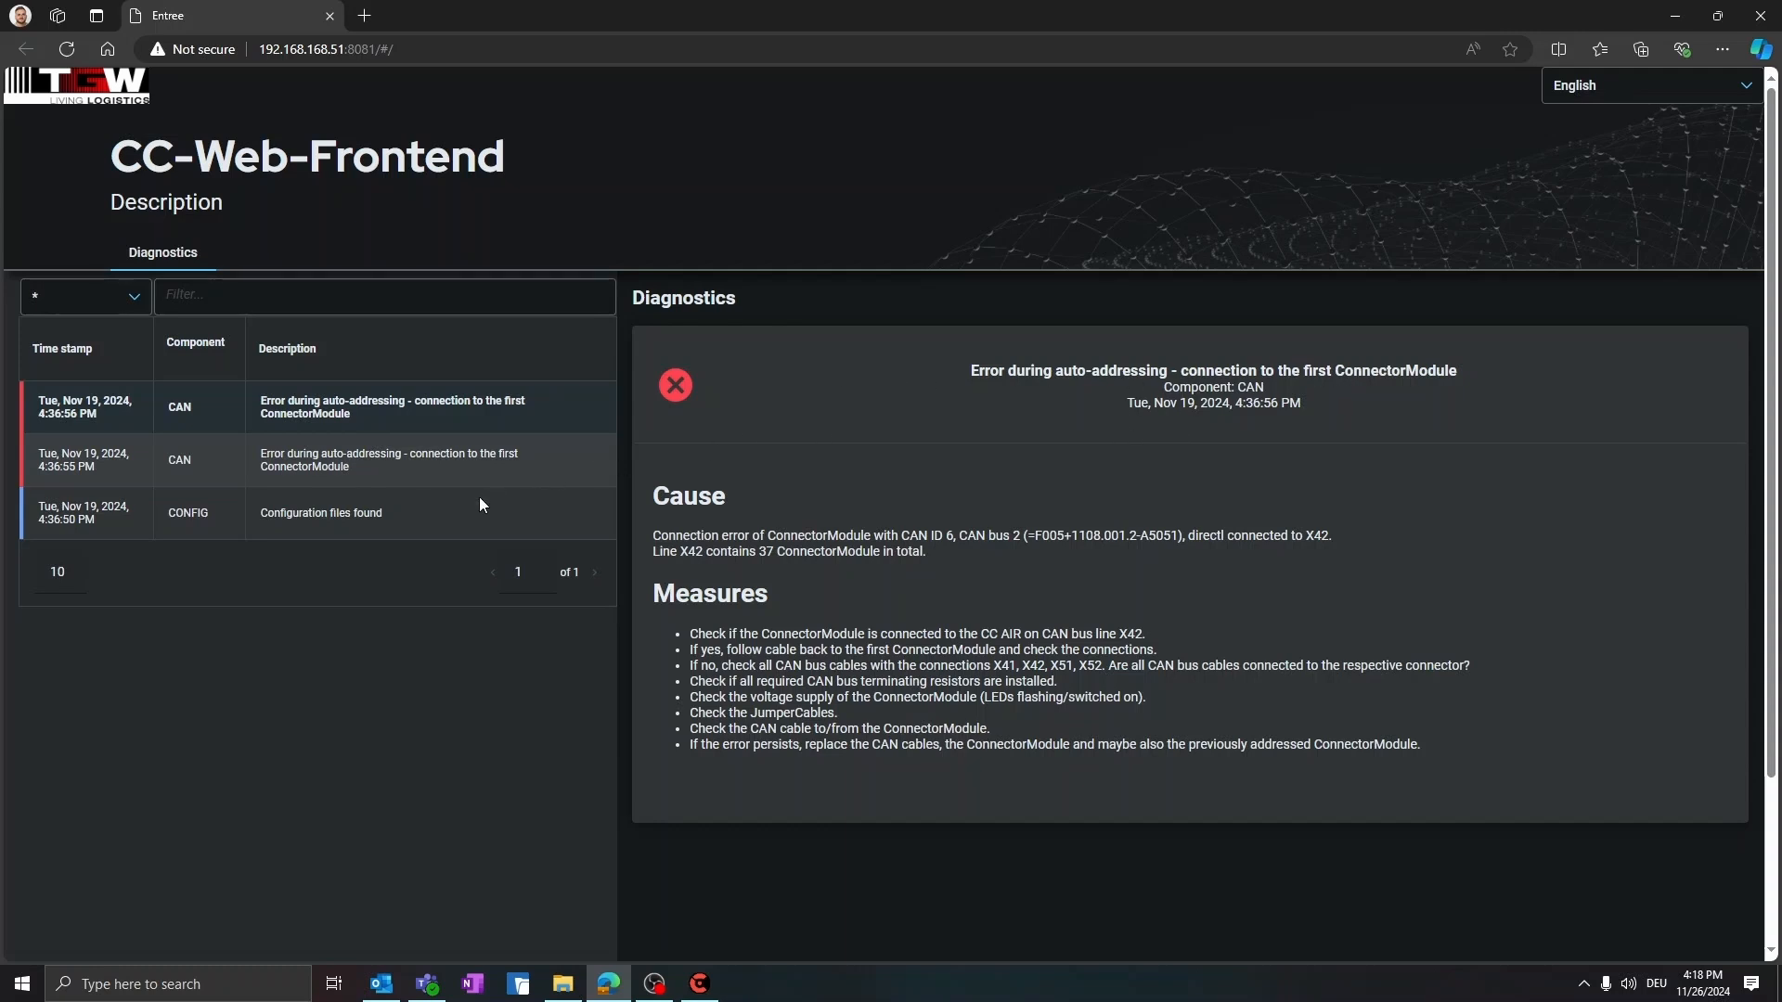
click(456, 514)
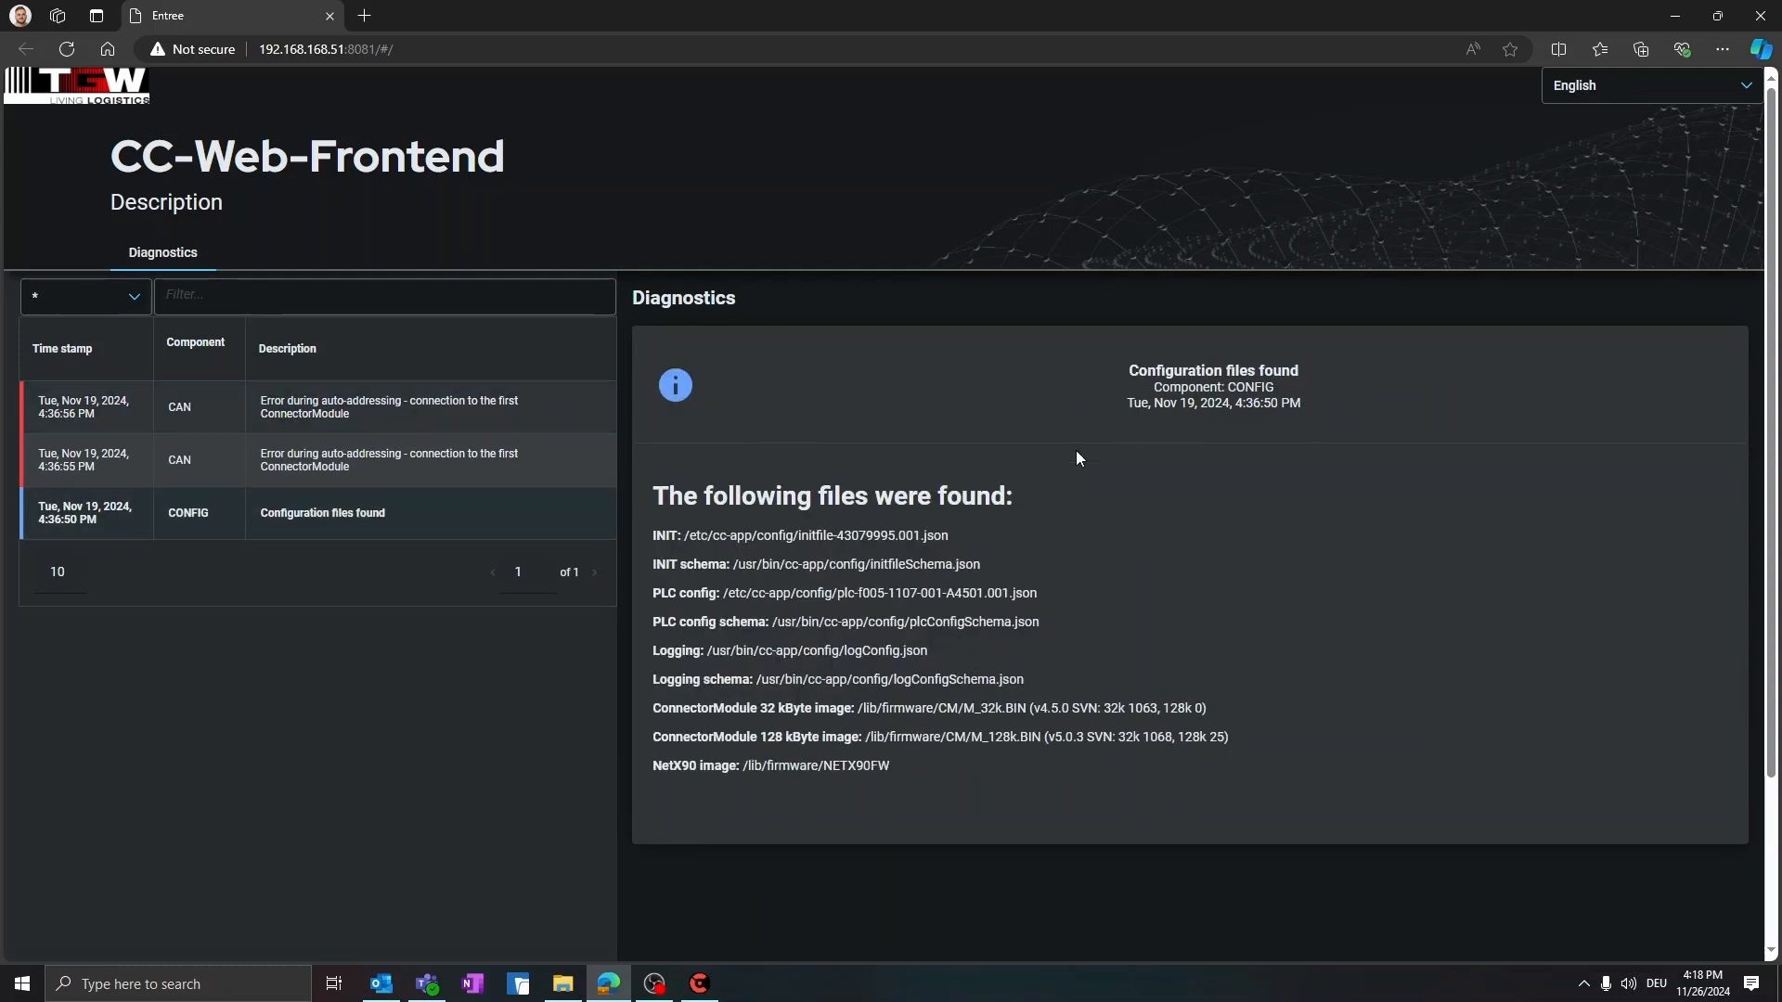